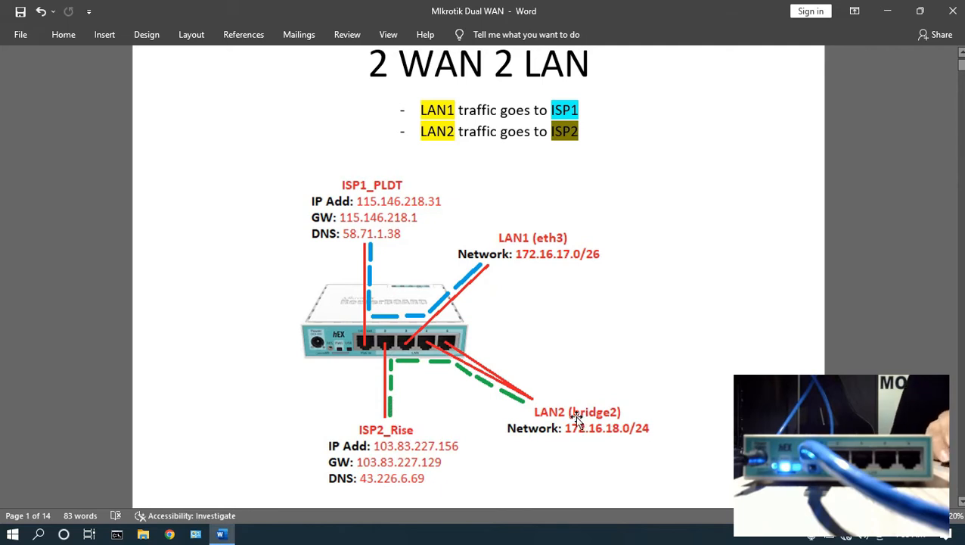
# Go to Step 1 of the dual WAN guide and launch winbox64.exe.
pyautogui.scroll(-8, 606, 409)
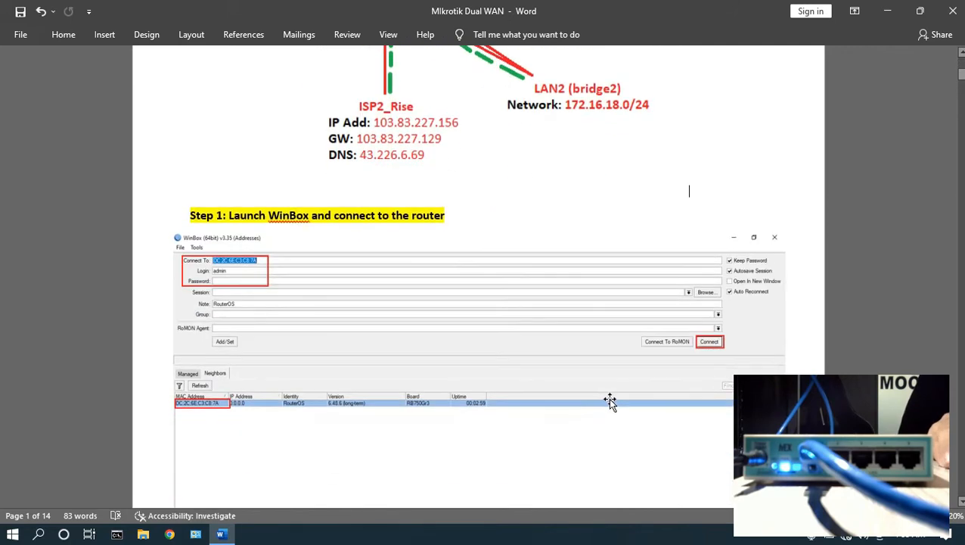
pyautogui.moveTo(452, 218); pyautogui.dragTo(187, 217)
pyautogui.scroll(-1, 478, 295)
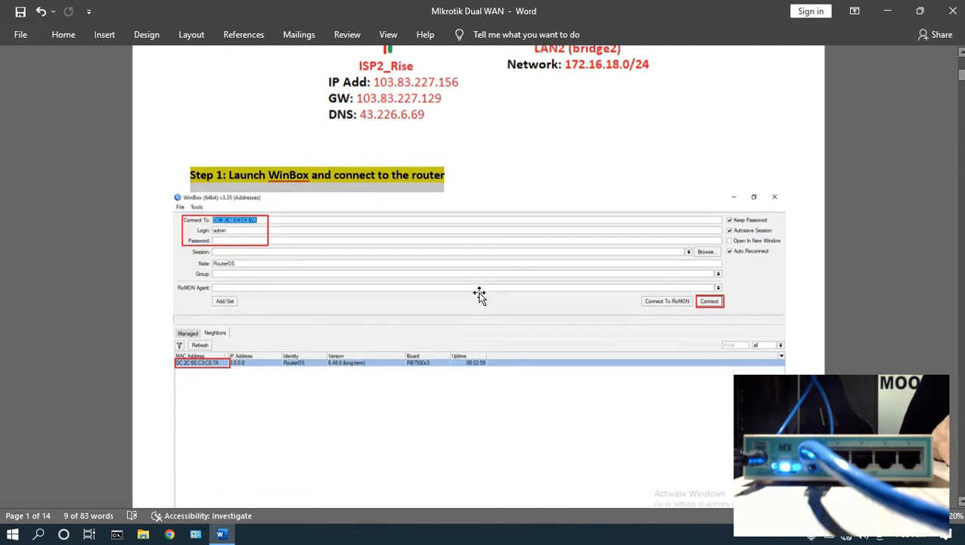
pyautogui.scroll(-2, 478, 293)
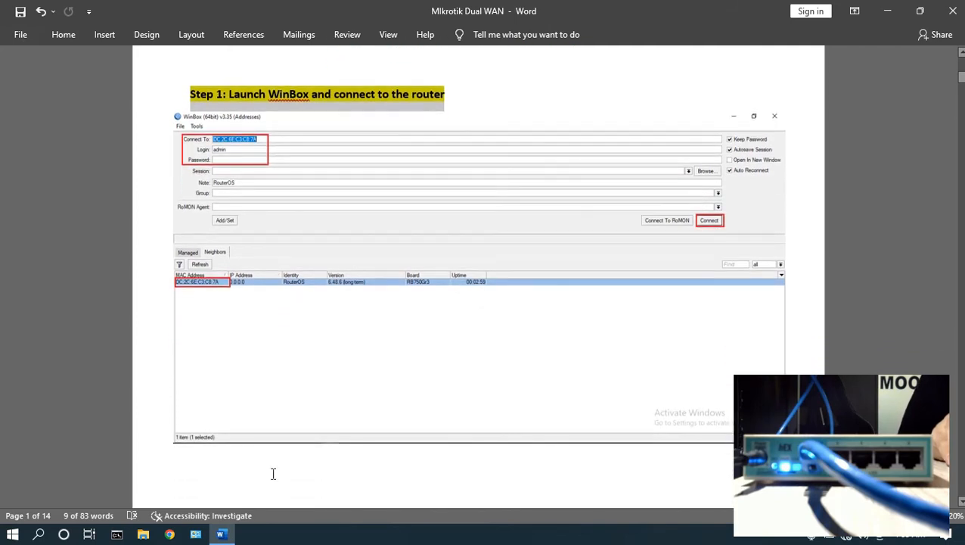
pyautogui.click(12, 534)
pyautogui.write('winn')
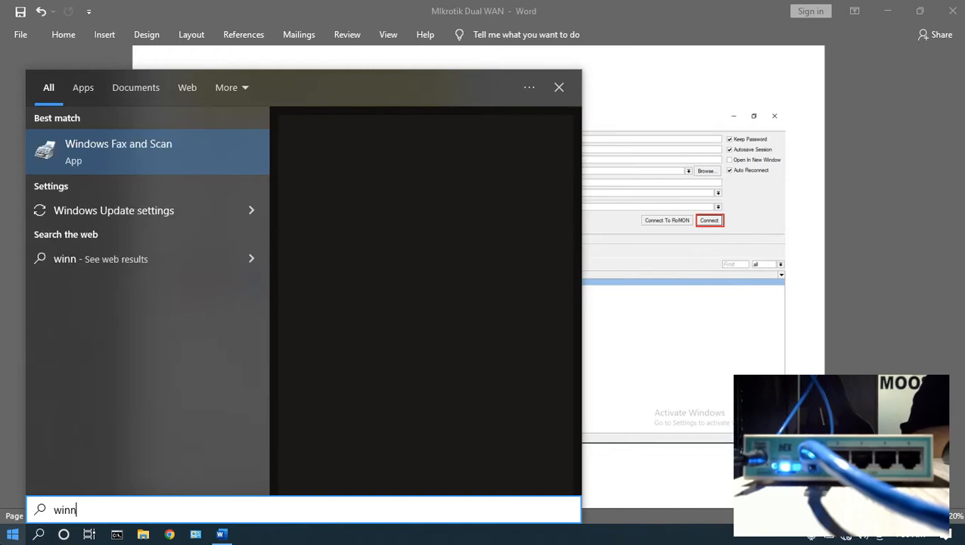
pyautogui.press('BackSpace')
pyautogui.write('box')
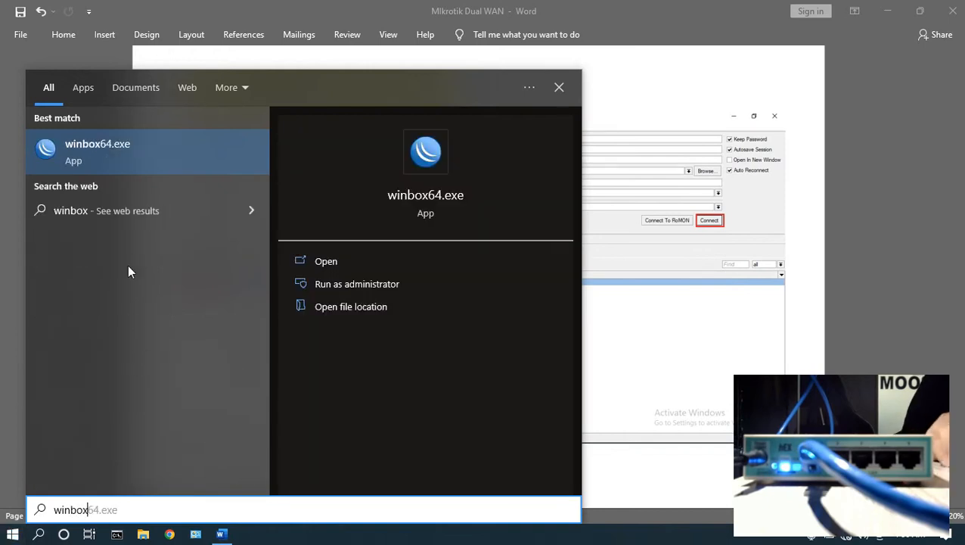
pyautogui.click(111, 161)
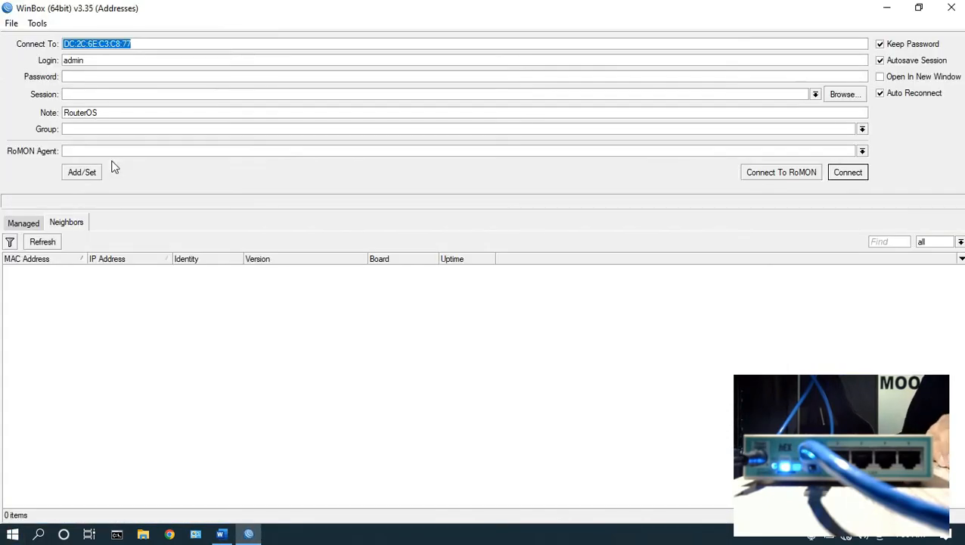
# Refresh the list of neighboring devices and connect to the RB750Gr3 router with the admin login.
pyautogui.click(64, 222)
pyautogui.click(44, 242)
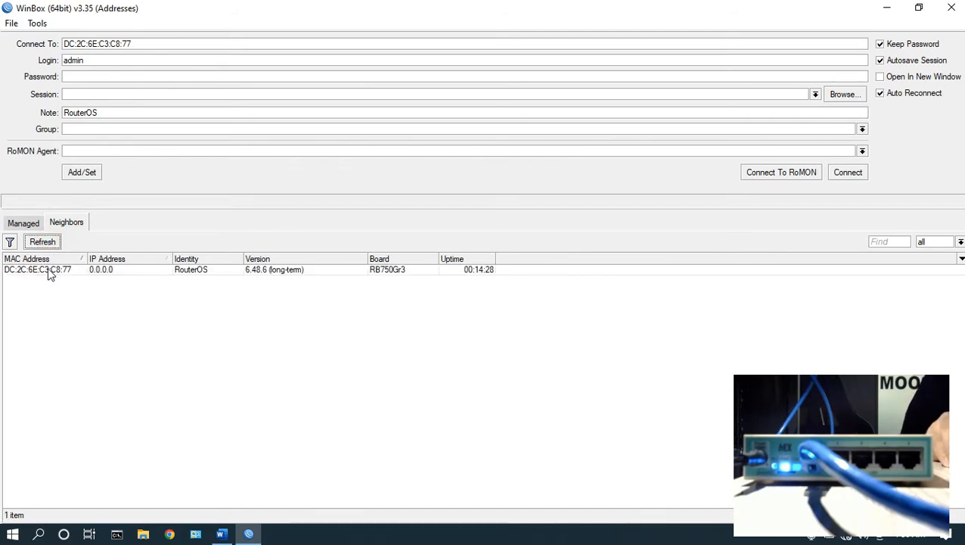
pyautogui.click(50, 271)
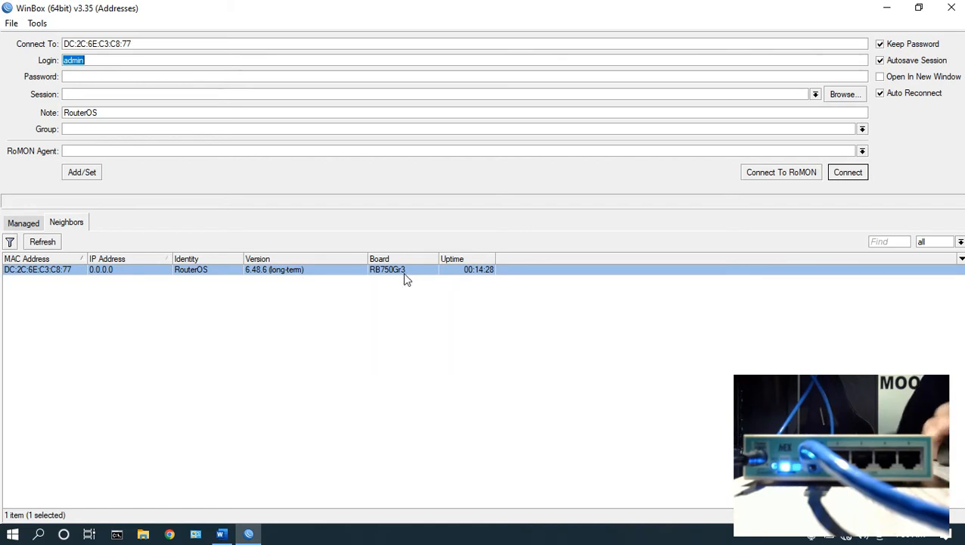
pyautogui.click(63, 274)
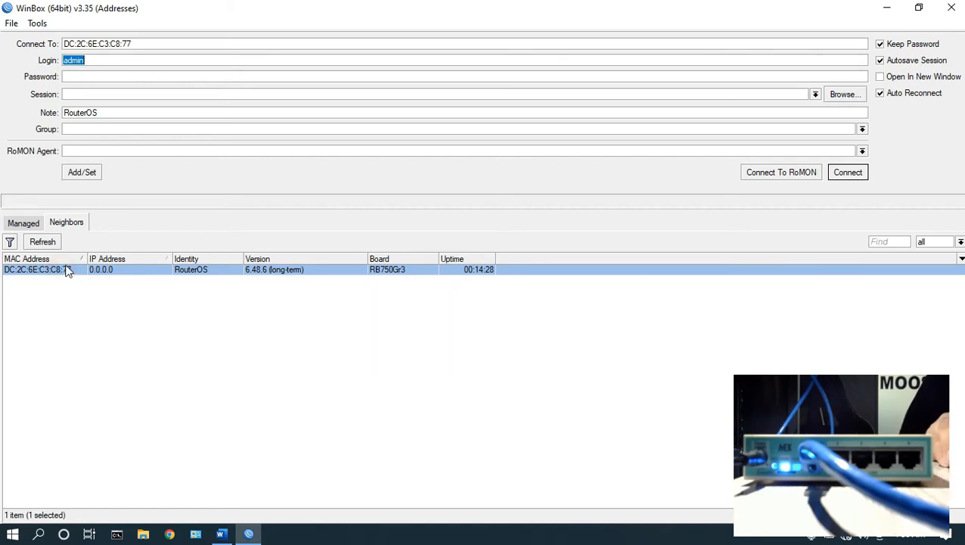
pyautogui.click(848, 173)
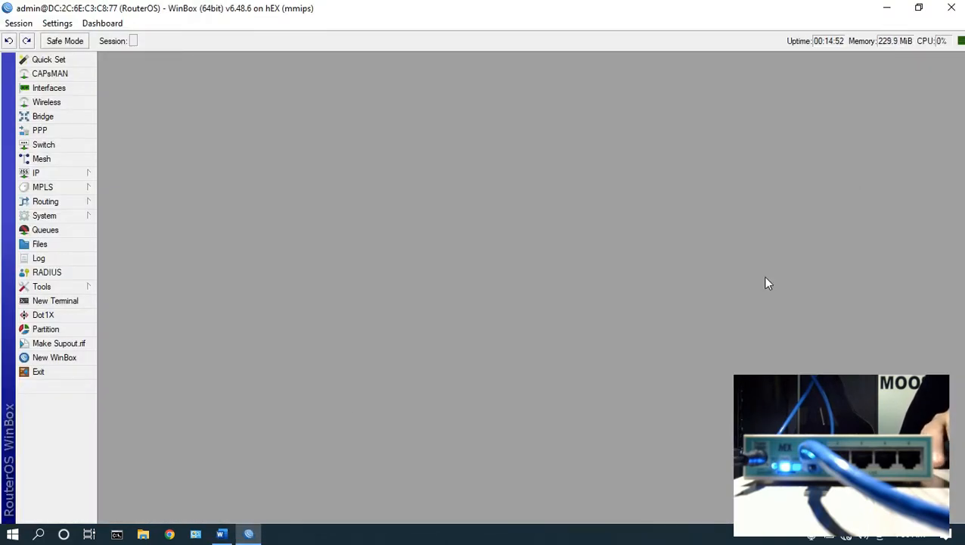
# Switch to the Word guide and read the Step 2 instructions on renaming the interfaces.
pyautogui.click(225, 535)
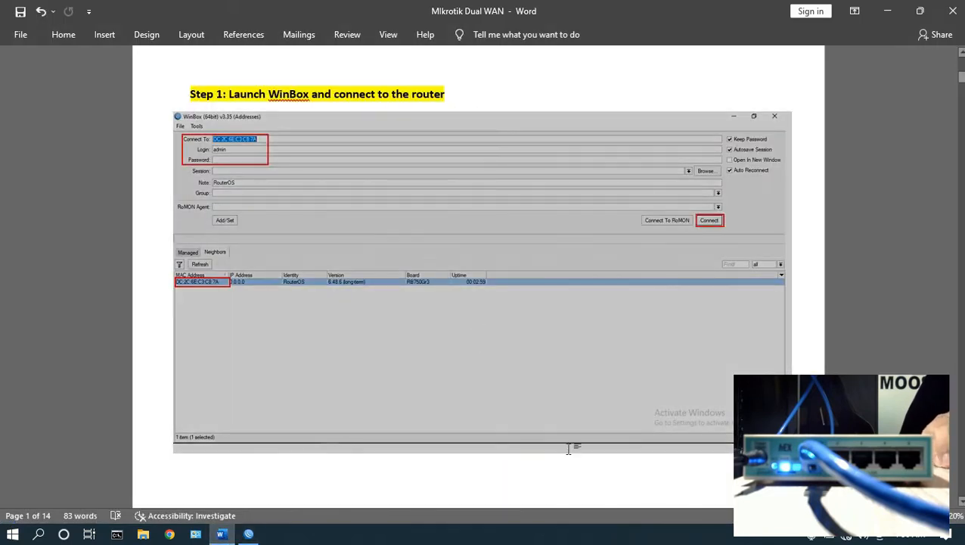
pyautogui.scroll(-10, 571, 448)
pyautogui.scroll(-3, 567, 447)
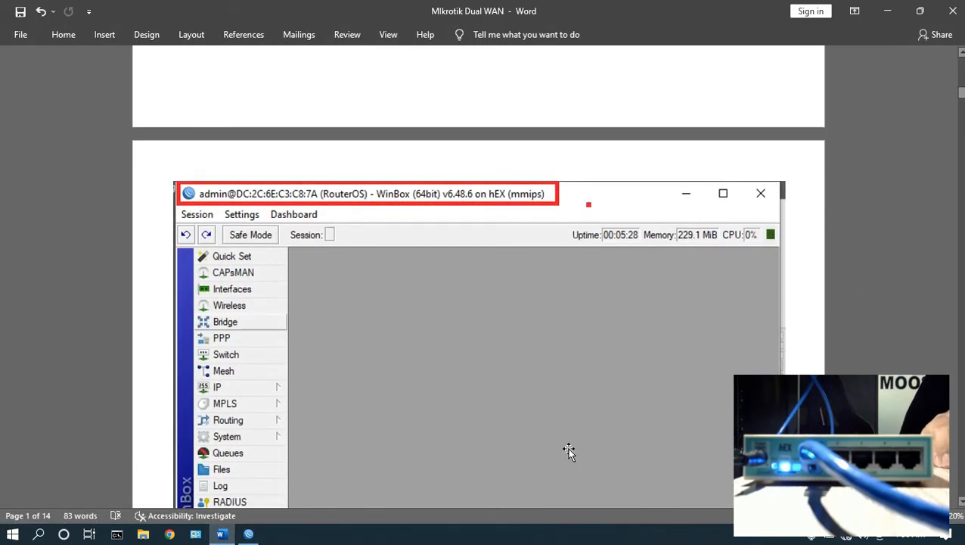
pyautogui.scroll(-9, 567, 447)
pyautogui.scroll(-3, 569, 452)
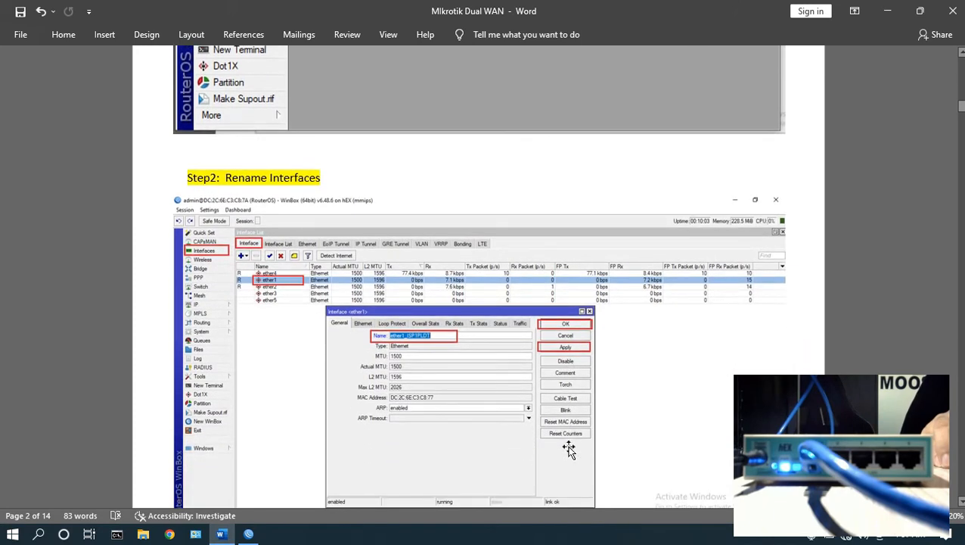
pyautogui.scroll(-2, 569, 449)
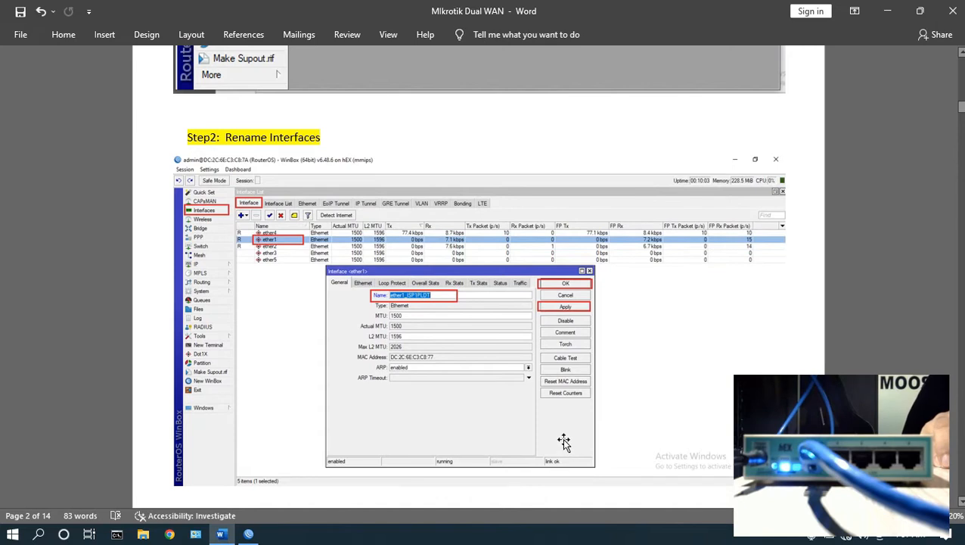
pyautogui.scroll(-2, 564, 443)
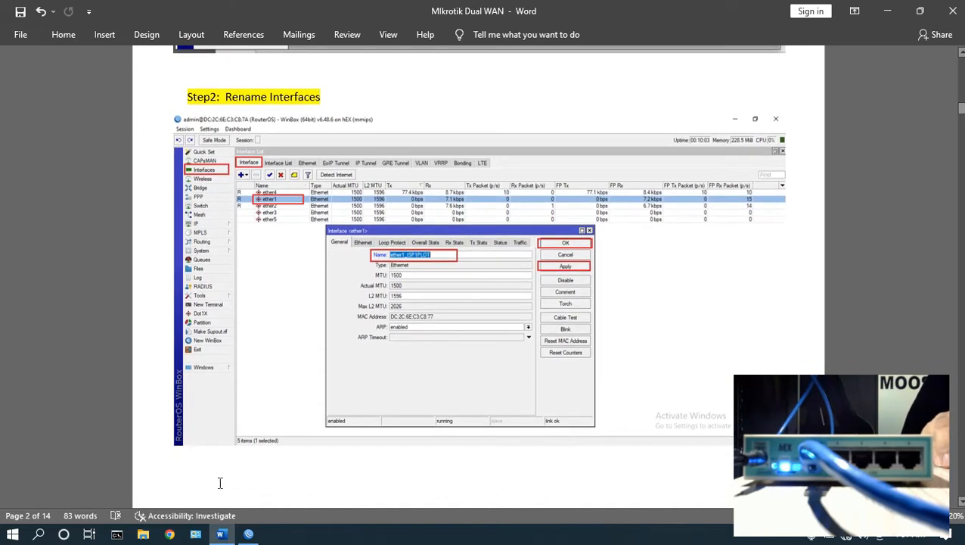
# Switch to WinBox and rename the ether1 interface as ether1_ISP1PLDT.
pyautogui.click(248, 534)
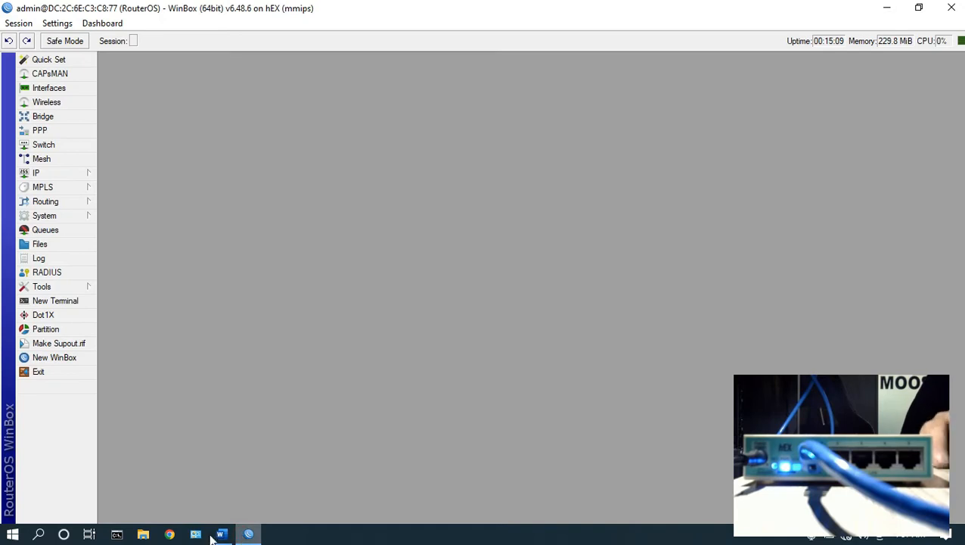
pyautogui.click(63, 89)
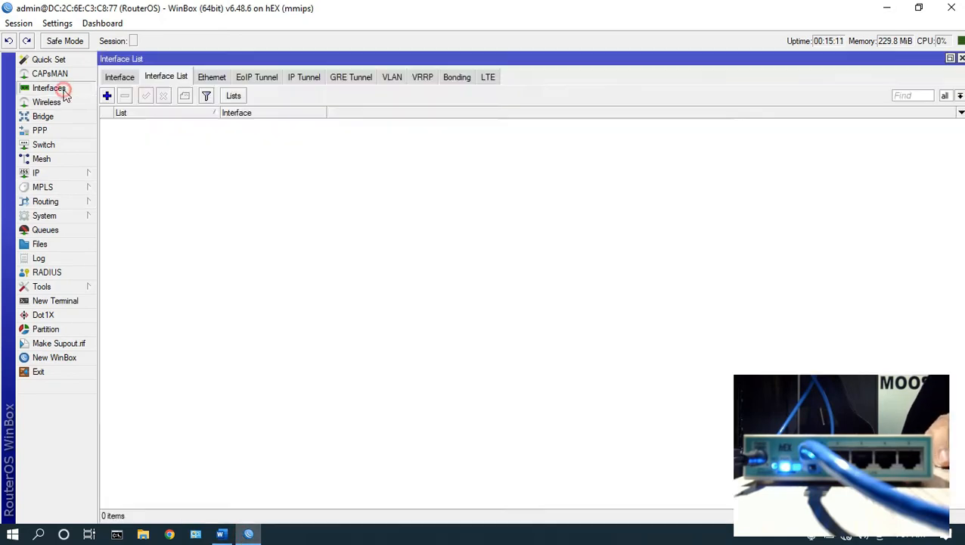
pyautogui.click(118, 77)
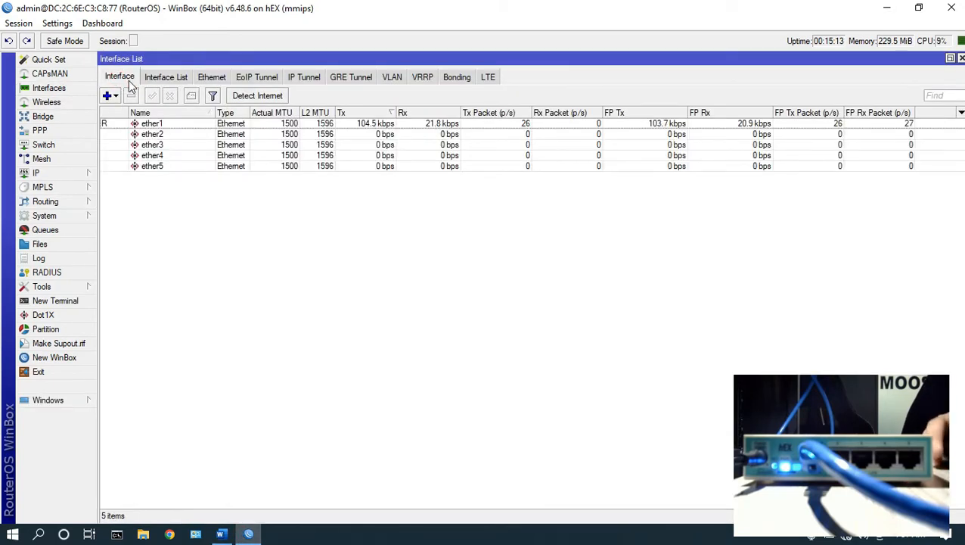
pyautogui.doubleClick(174, 124)
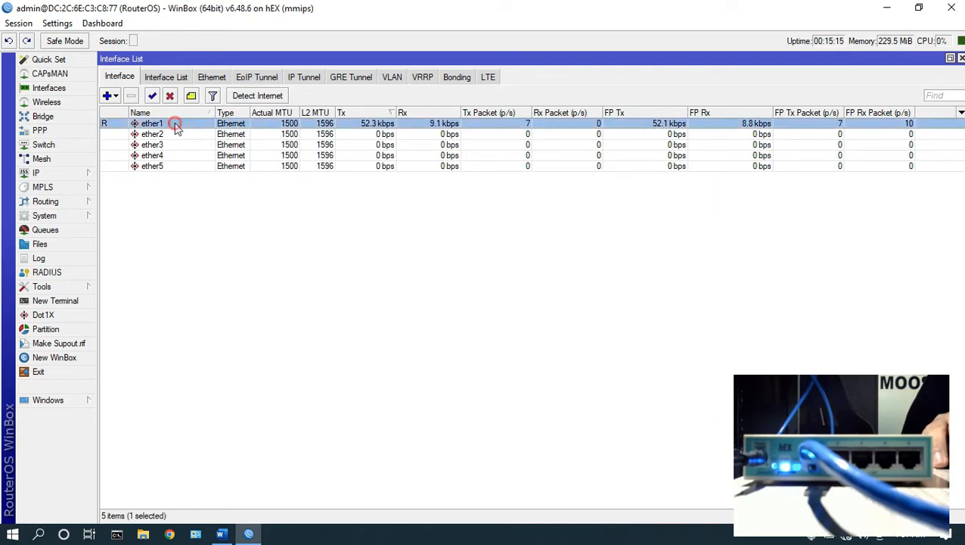
pyautogui.click(391, 220)
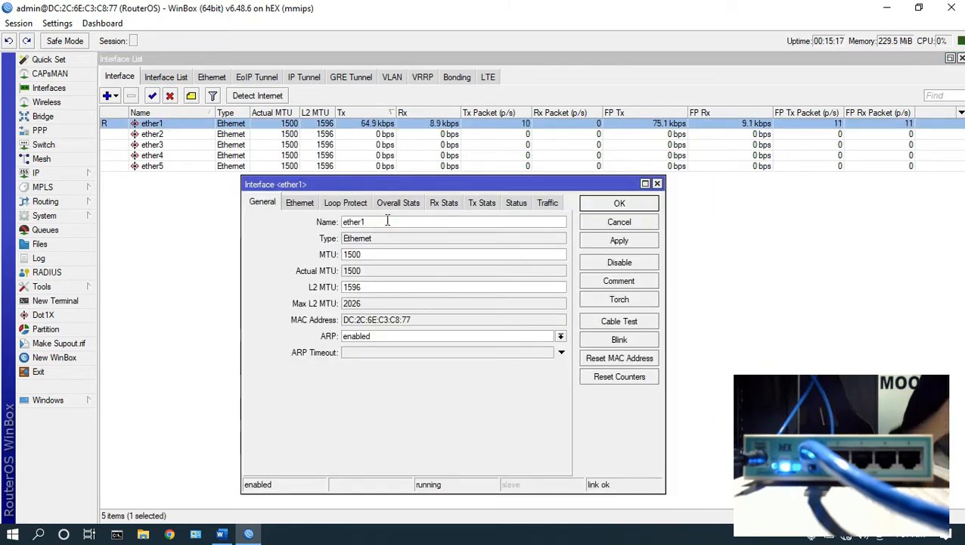
pyautogui.write('_')
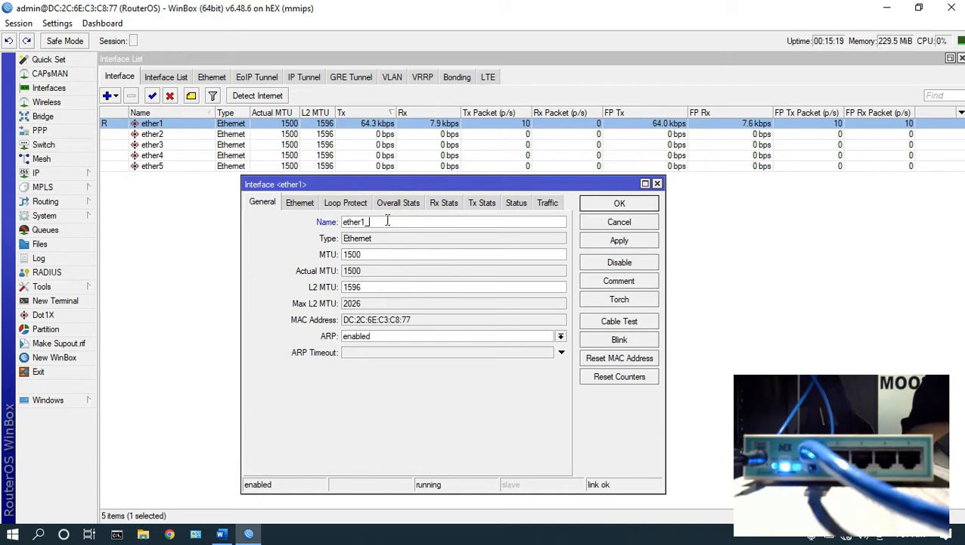
pyautogui.write('ISP')
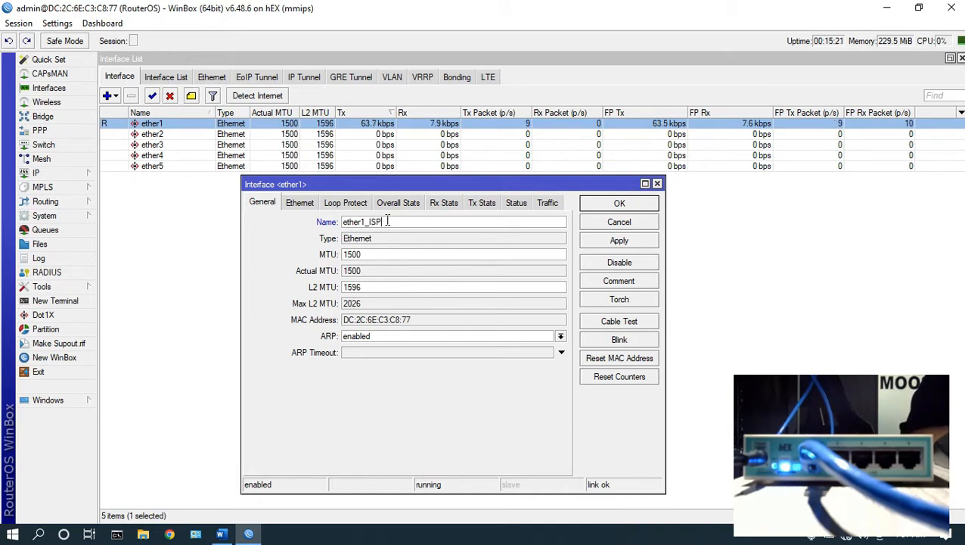
pyautogui.write('1_LDT')
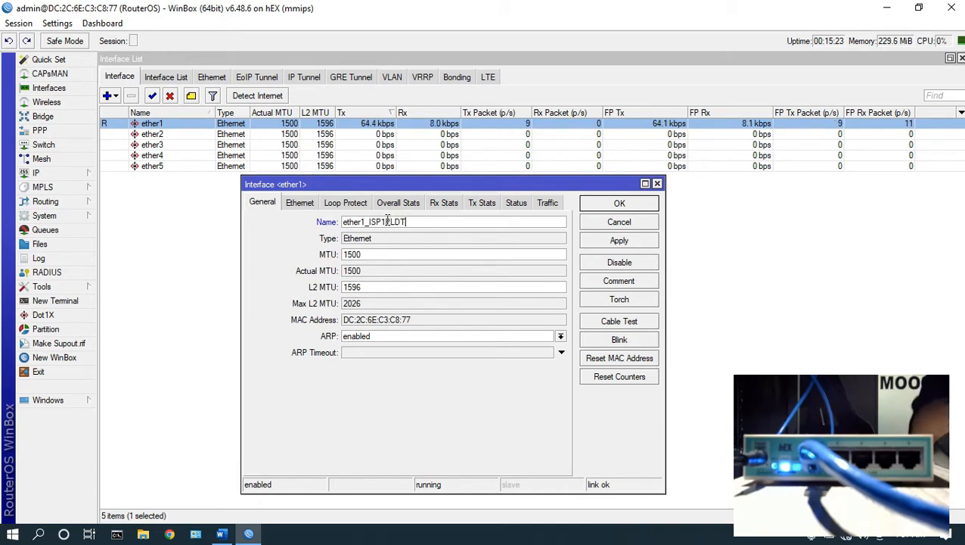
pyautogui.click(619, 240)
pyautogui.click(623, 204)
# Rename the ether2 interface as ether2_ISP2RISE.
pyautogui.doubleClick(155, 134)
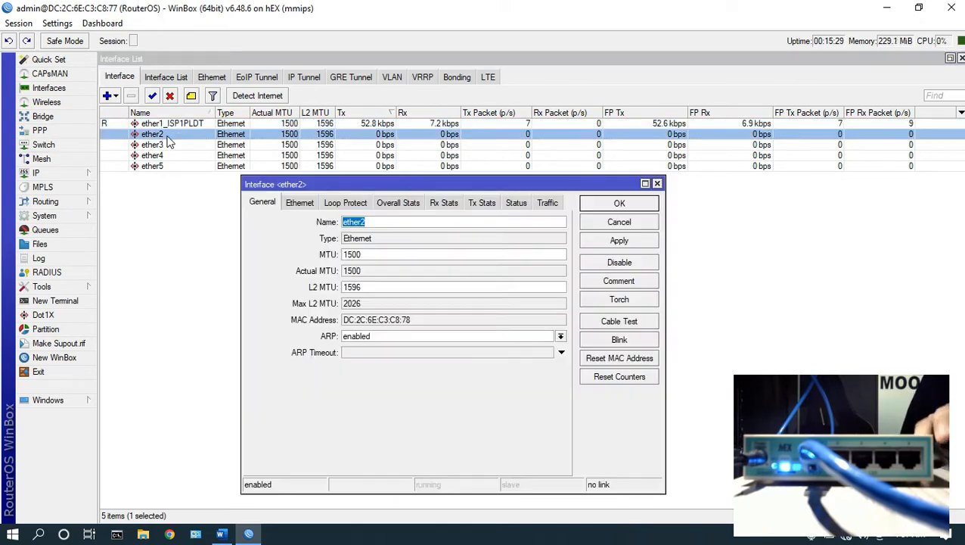
pyautogui.click(385, 222)
pyautogui.write('_')
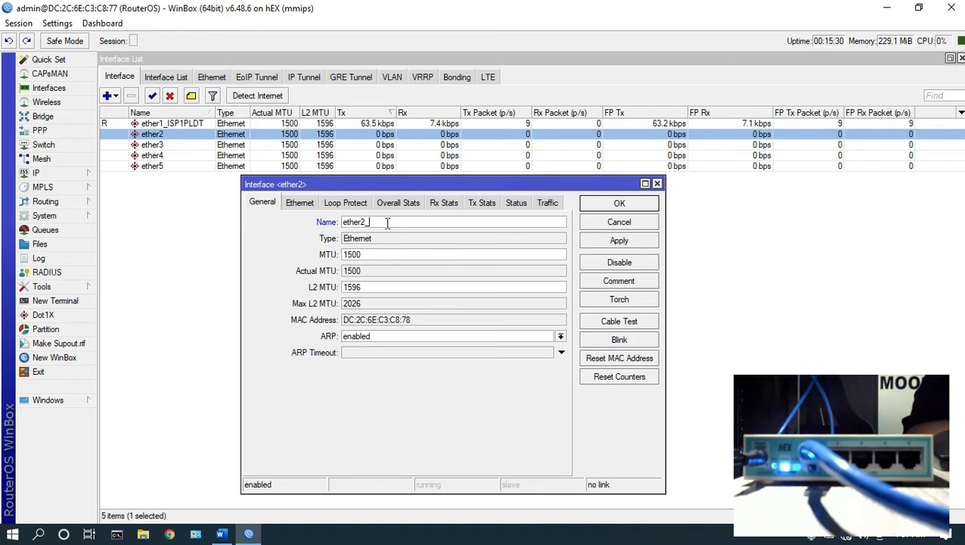
pyautogui.write('l')
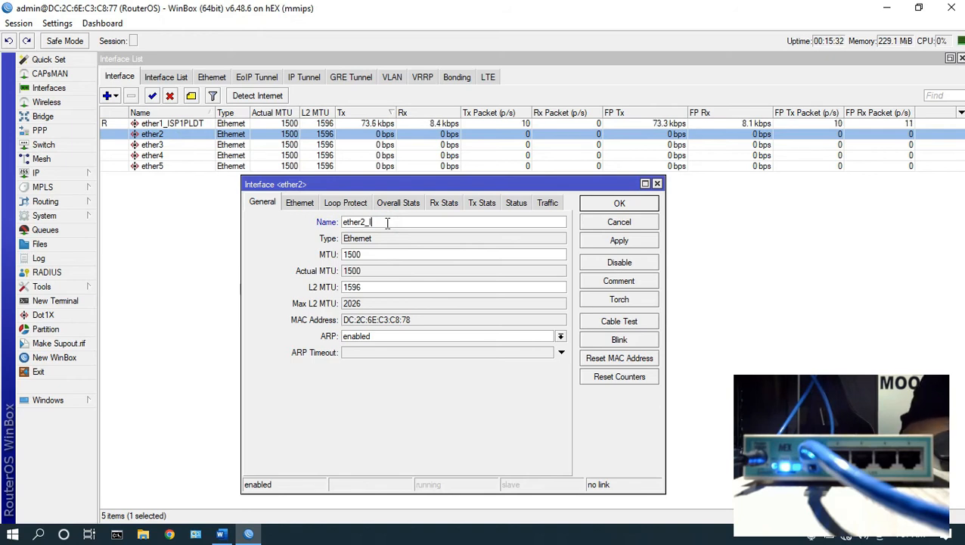
pyautogui.write('SP2')
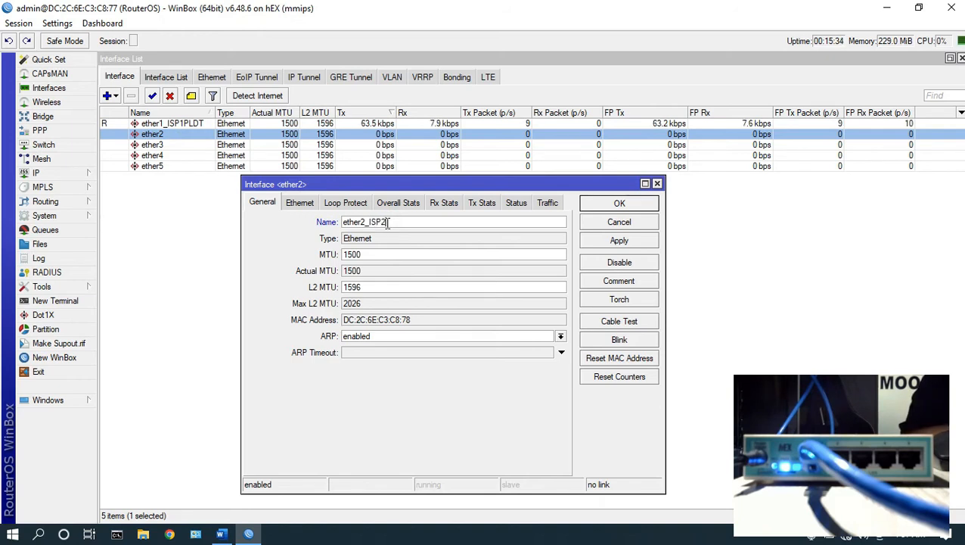
pyautogui.write('IS')
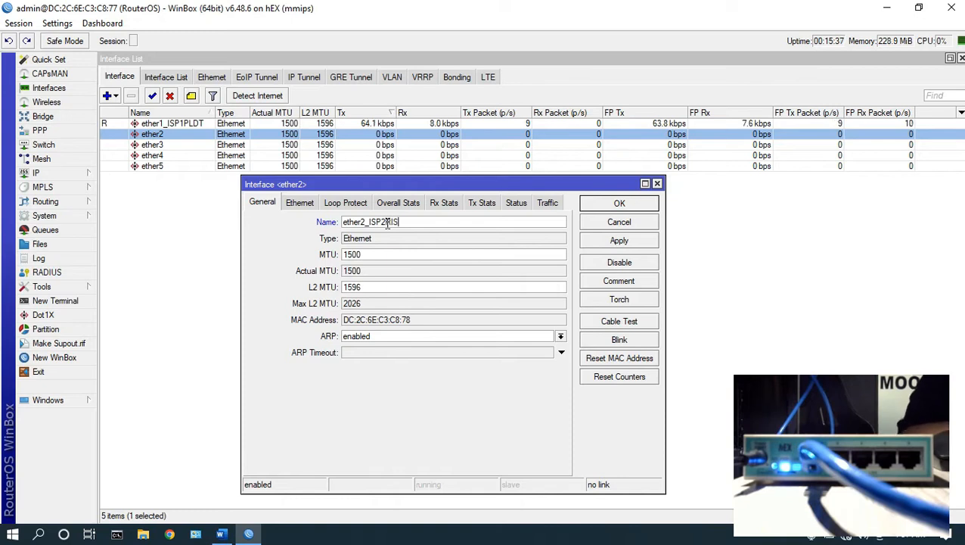
pyautogui.click(610, 240)
pyautogui.click(605, 205)
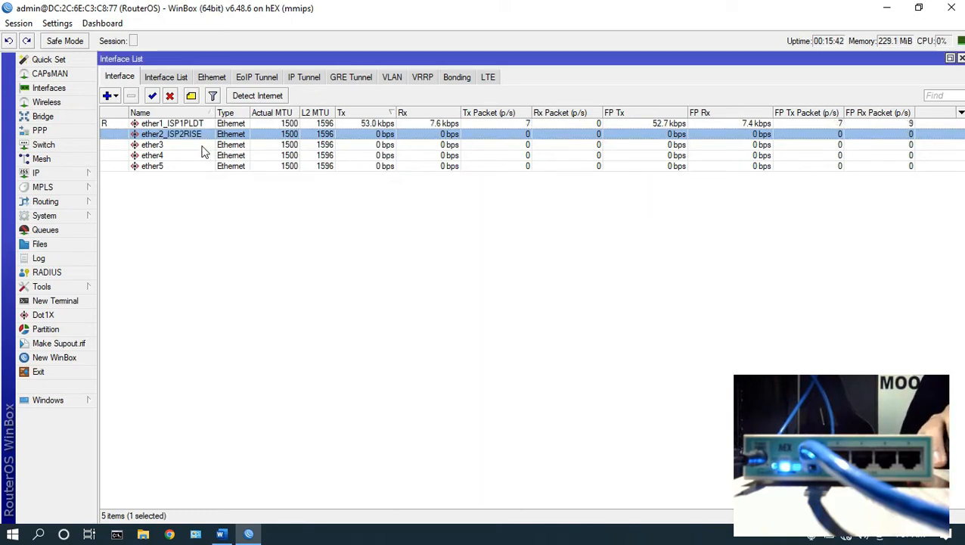
# Rename the ether3 interface as ether3_LAN1.
pyautogui.doubleClick(202, 146)
pyautogui.click(383, 223)
pyautogui.write('_')
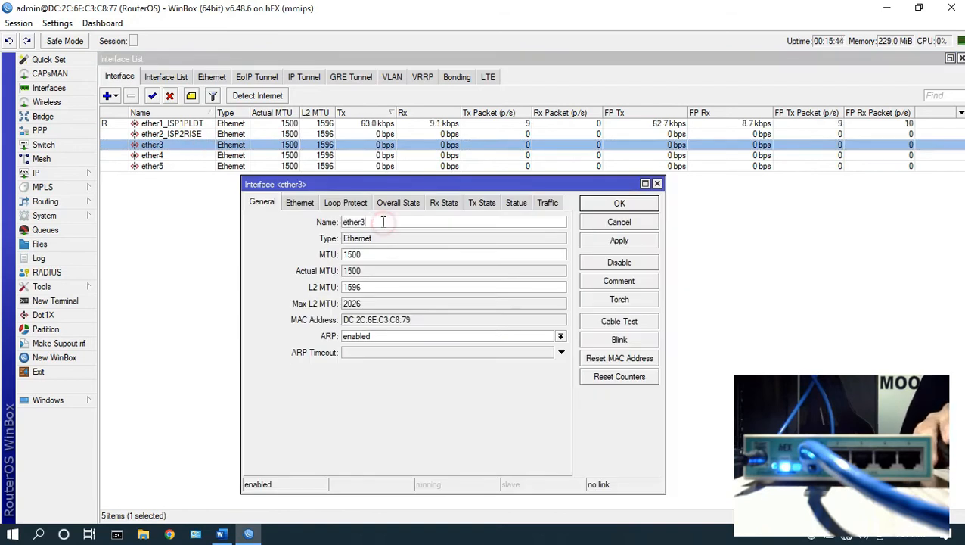
pyautogui.write('LAN')
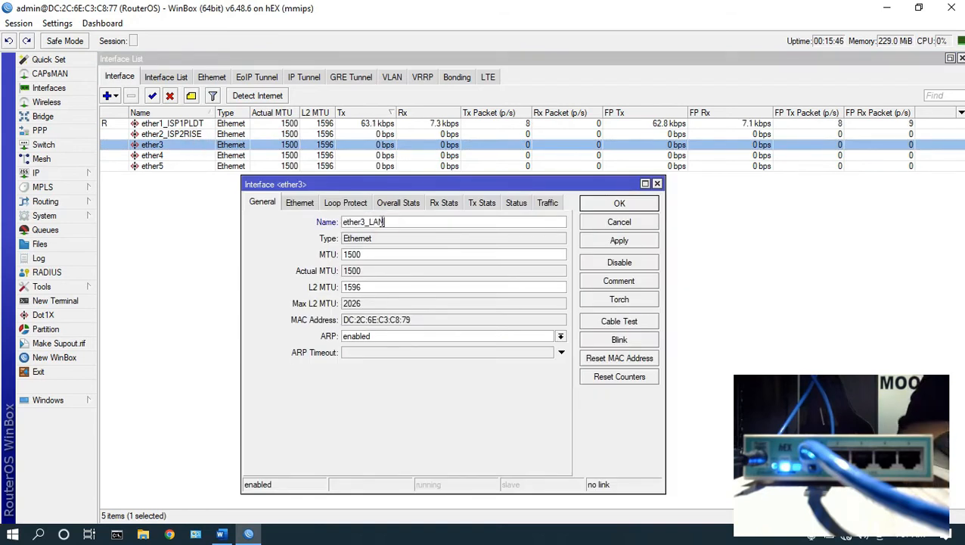
pyautogui.write('1')
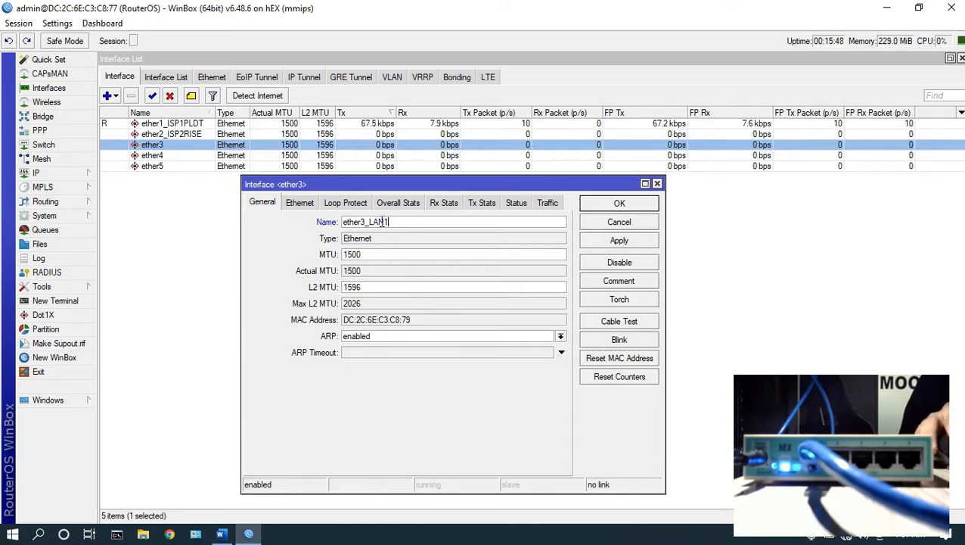
pyautogui.click(635, 242)
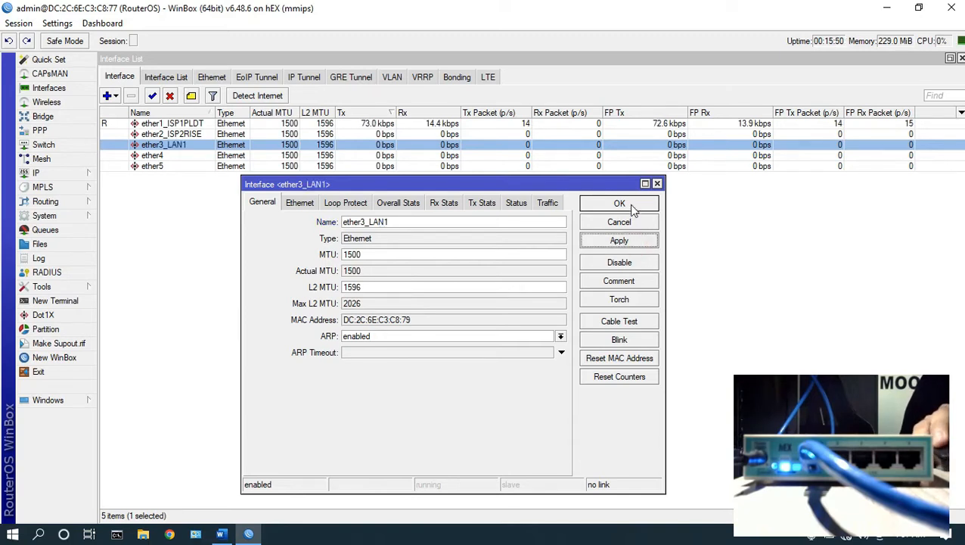
pyautogui.click(629, 205)
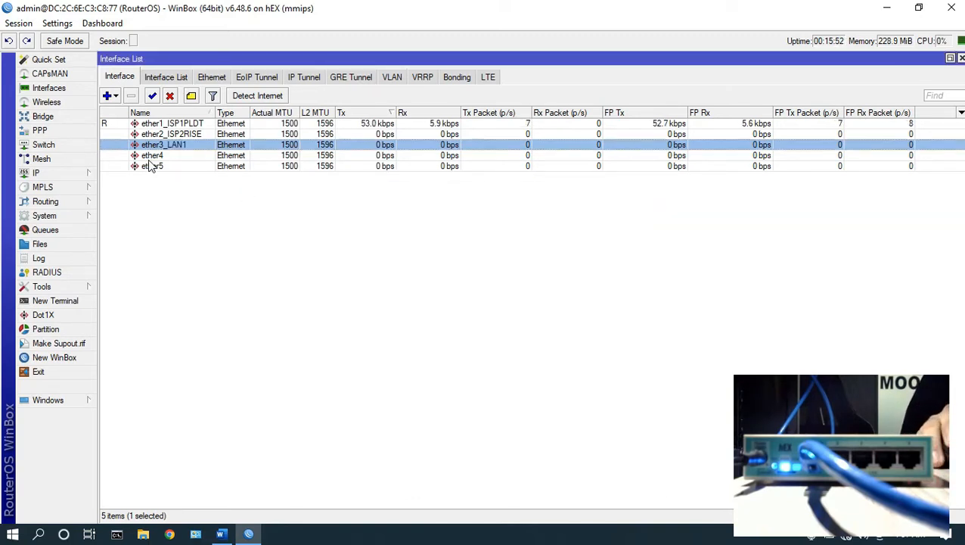
# Rename the ether4 interface as ether4_LAN2.
pyautogui.doubleClick(172, 157)
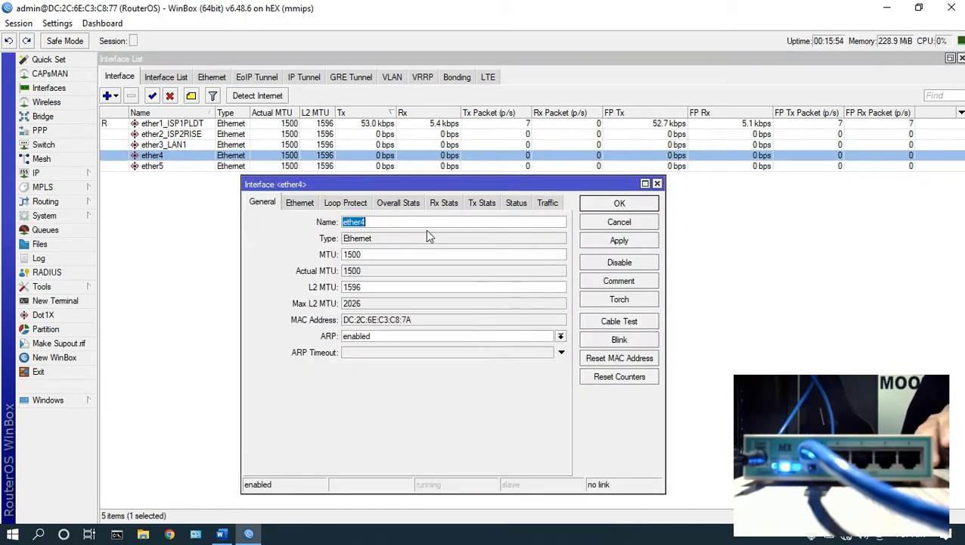
pyautogui.click(413, 223)
pyautogui.write('_L')
pyautogui.click(619, 241)
pyautogui.click(619, 203)
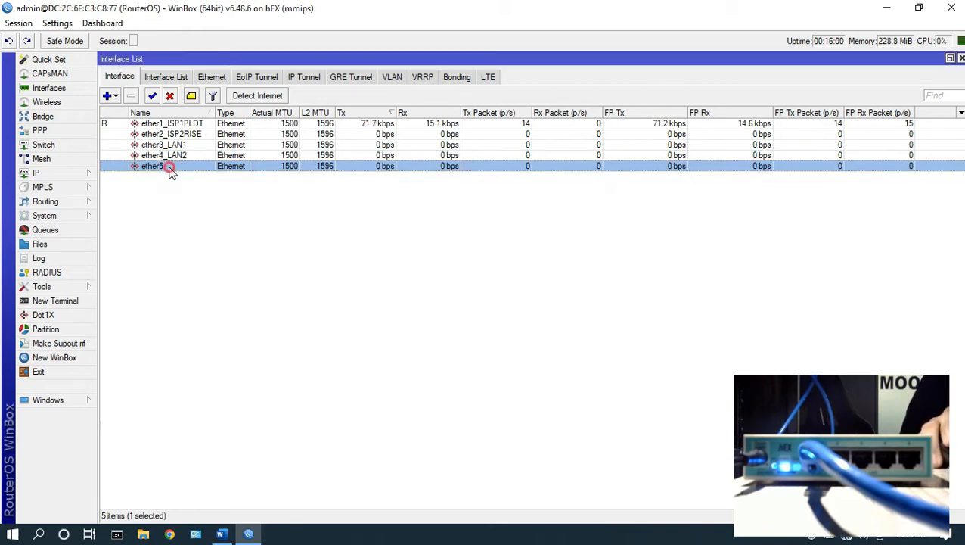
# Rename the ether5 interface as ether5_LAN2 and clear the selection in the interface list.
pyautogui.doubleClick(163, 168)
pyautogui.click(399, 220)
pyautogui.write('_LAN2')
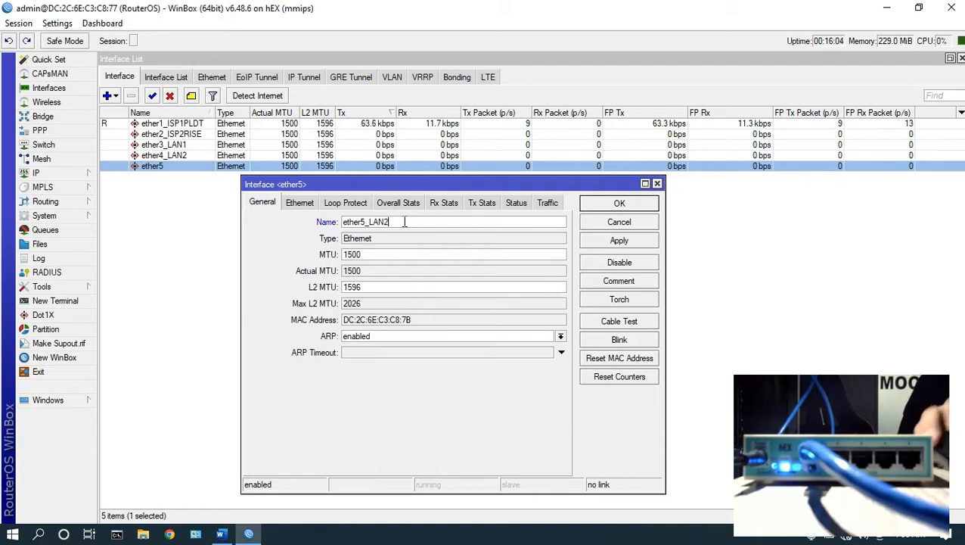
pyautogui.click(618, 241)
pyautogui.click(619, 203)
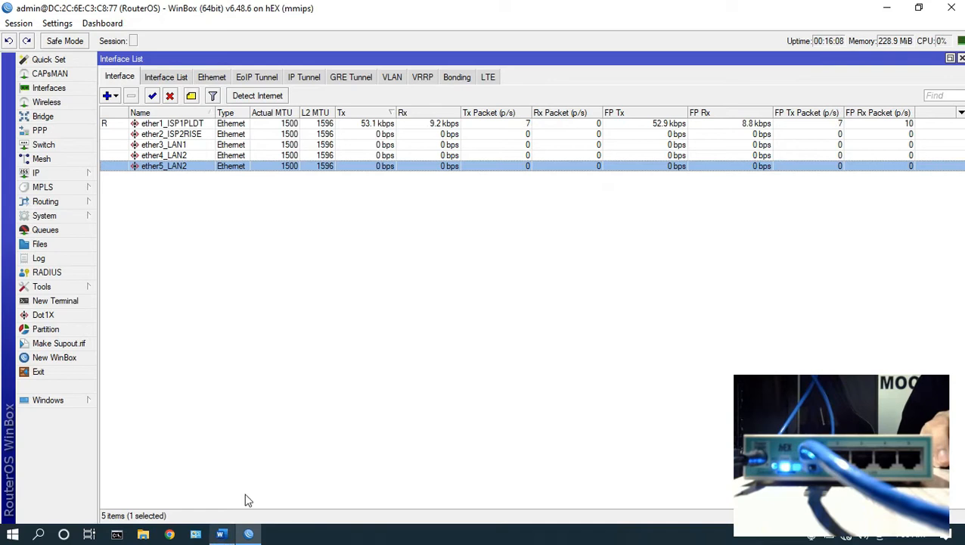
pyautogui.click(182, 216)
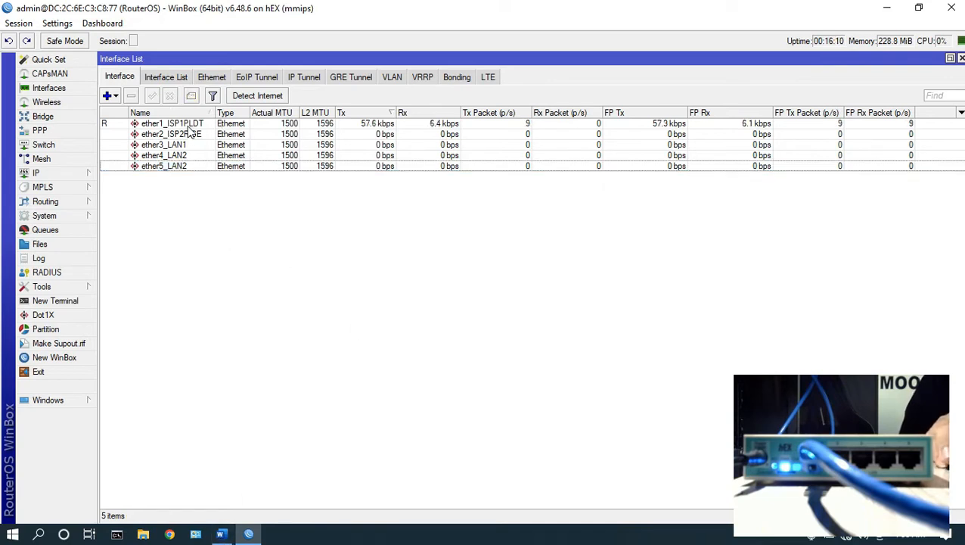
# Switch to the Word guide and read the Step 3 instructions on creating bridge2.
pyautogui.hotkey('alt', 'Tab')
pyautogui.scroll(-5, 424, 323)
pyautogui.scroll(-6, 425, 323)
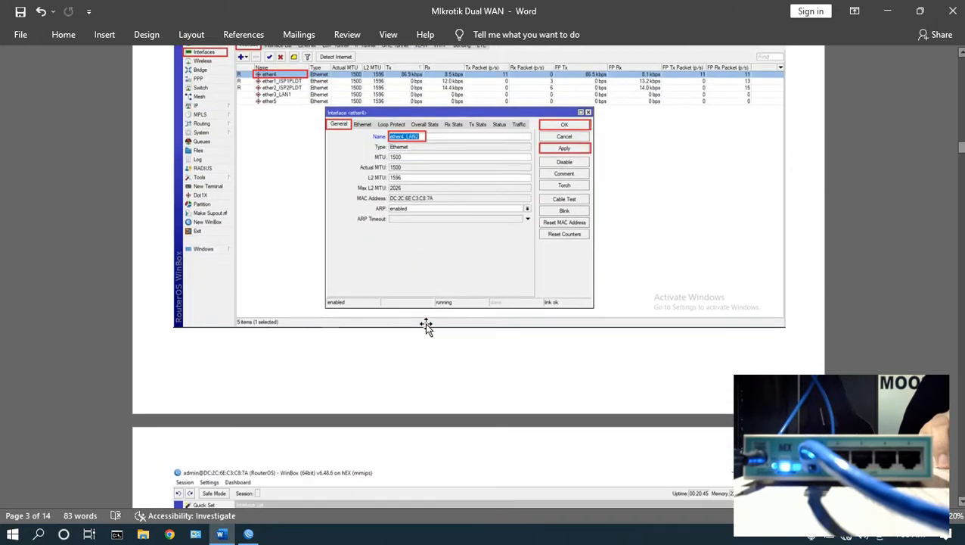
pyautogui.scroll(-6, 426, 325)
pyautogui.scroll(-6, 427, 324)
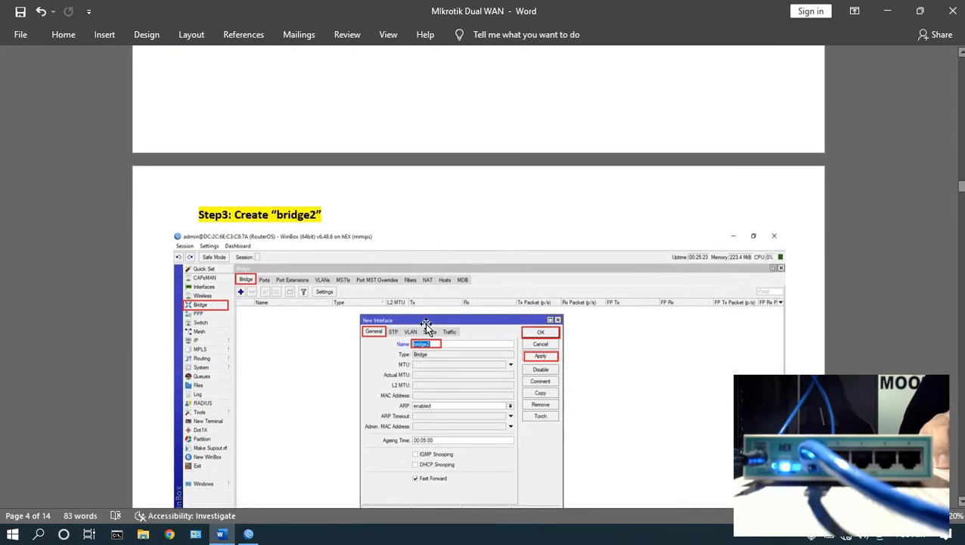
pyautogui.scroll(-2, 426, 325)
pyautogui.click(330, 133)
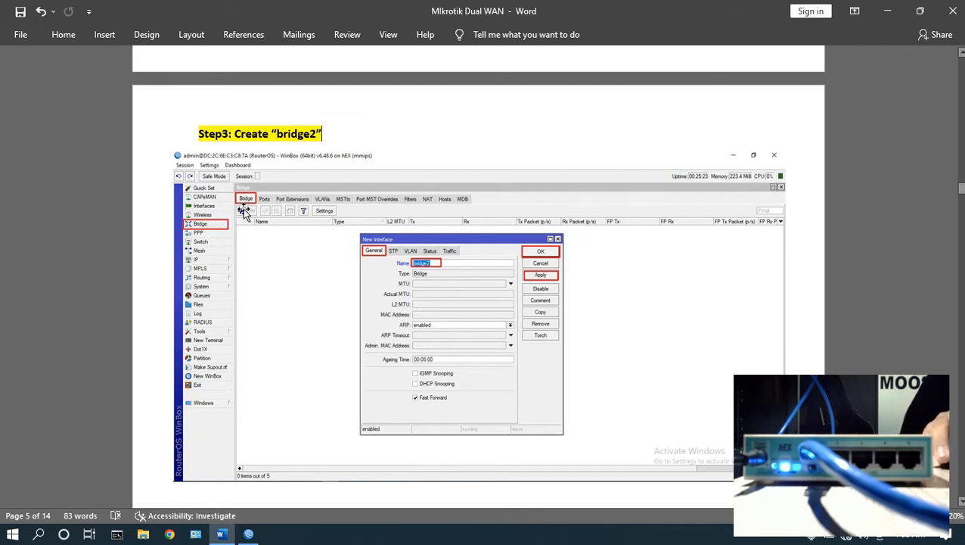
pyautogui.scroll(-2, 422, 356)
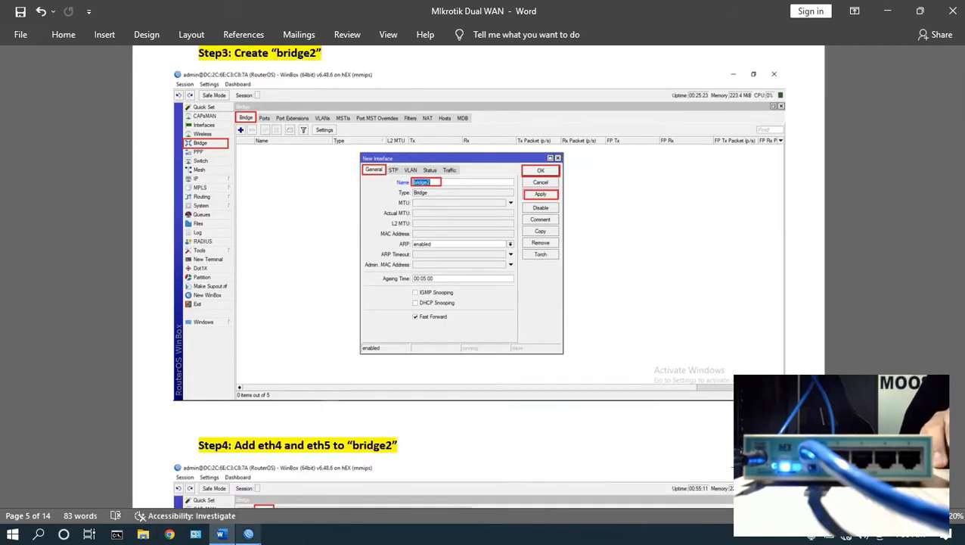
# Switch to WinBox and create a new bridge interface named bridge2.
pyautogui.click(249, 534)
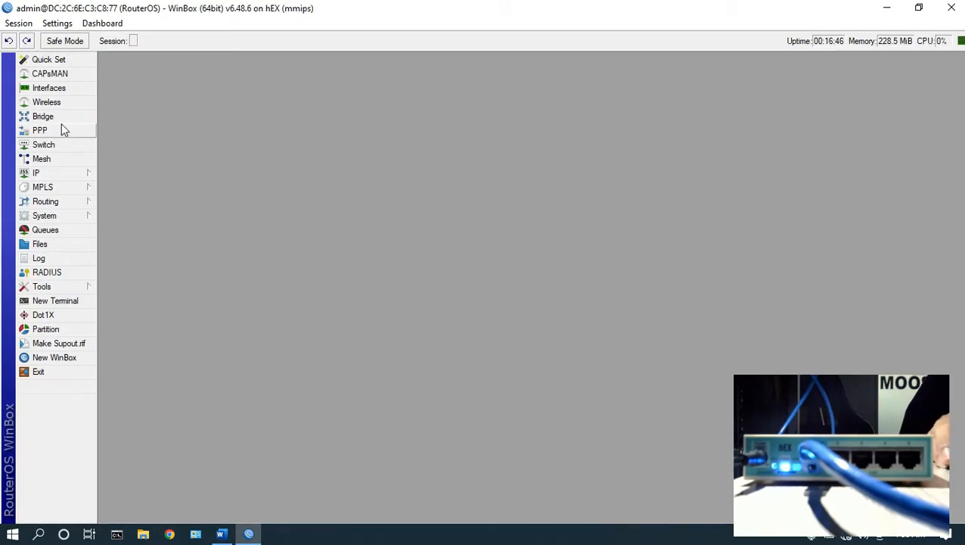
pyautogui.click(61, 118)
pyautogui.click(116, 77)
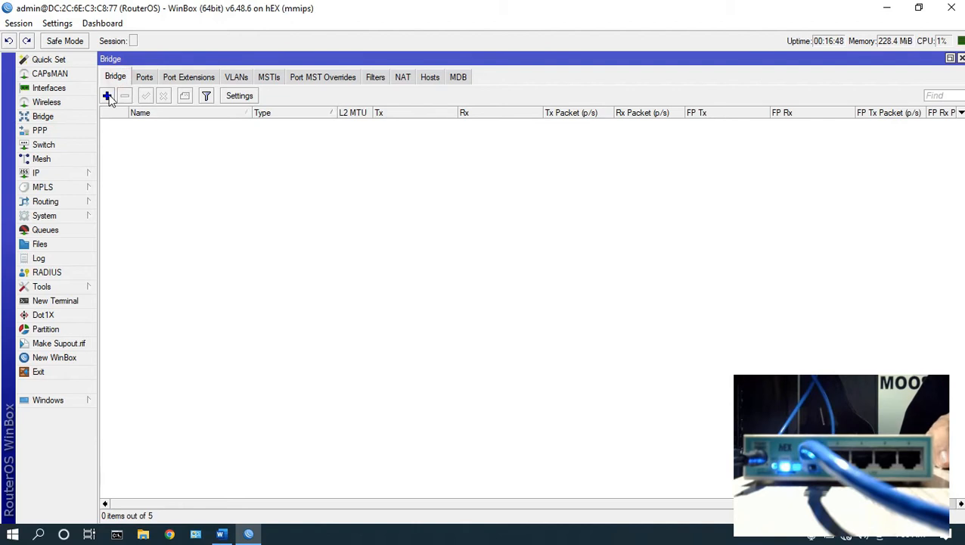
pyautogui.click(107, 96)
pyautogui.click(474, 178)
pyautogui.press('BackSpace')
pyautogui.click(575, 197)
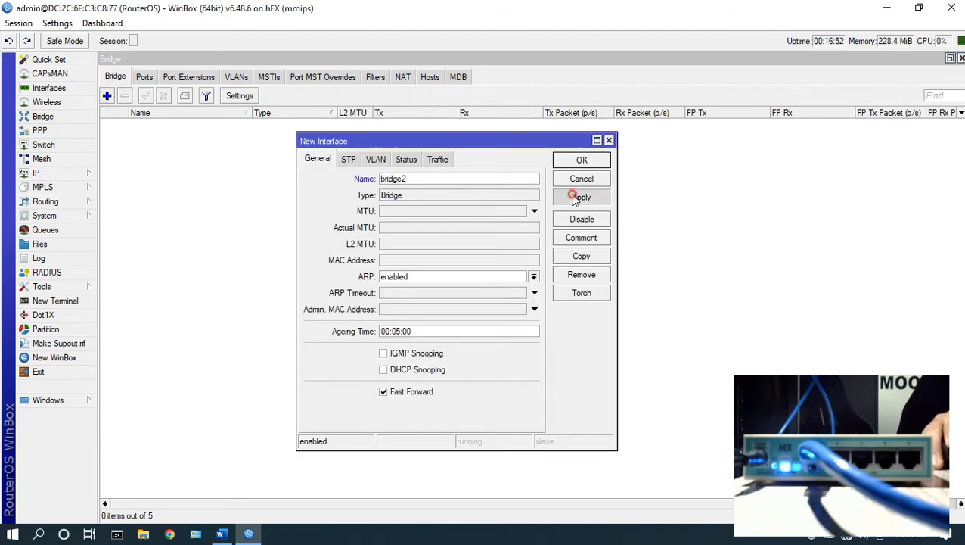
pyautogui.click(581, 161)
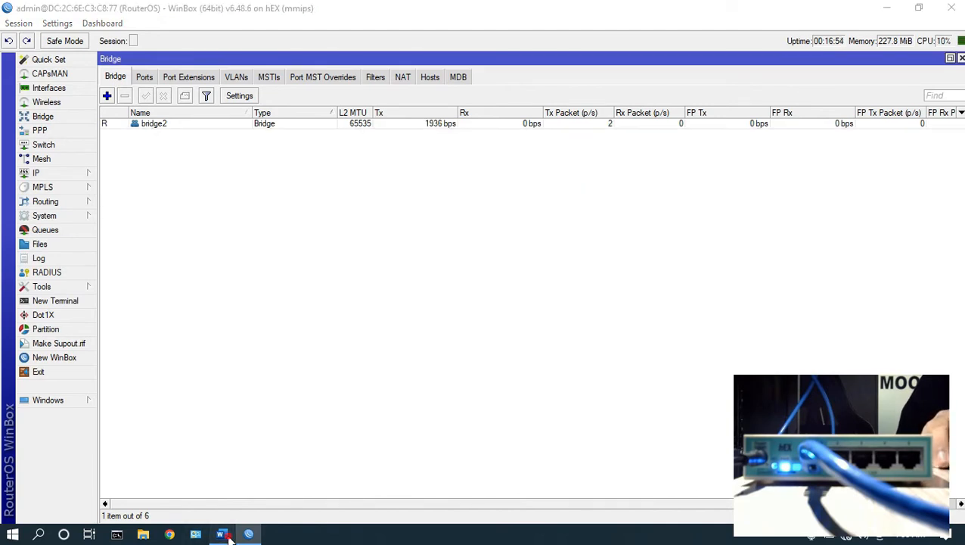
# Switch to the Word guide and read the Step 4 instructions on adding eth4 and eth5 to bridge2.
pyautogui.click(221, 534)
pyautogui.scroll(-3, 492, 334)
pyautogui.scroll(-3, 492, 334)
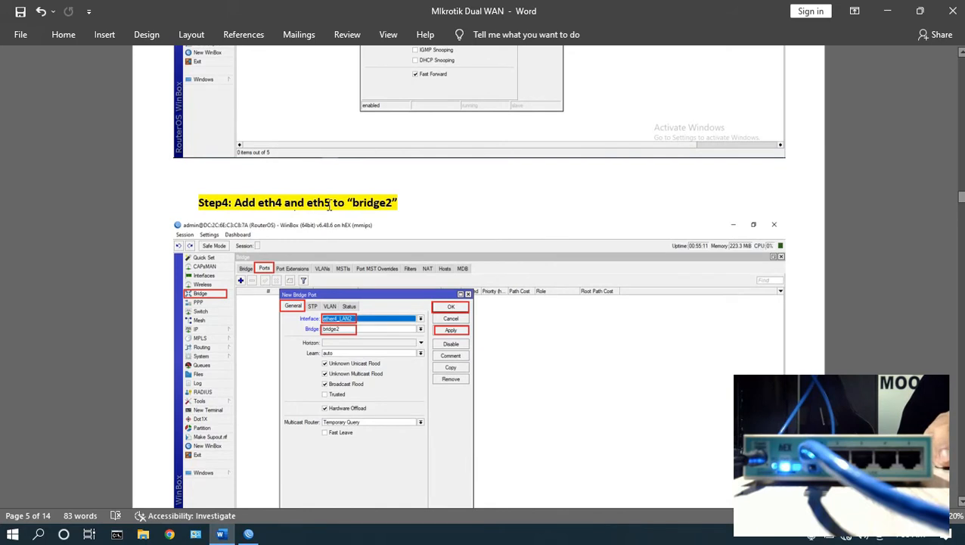
pyautogui.scroll(-2, 382, 209)
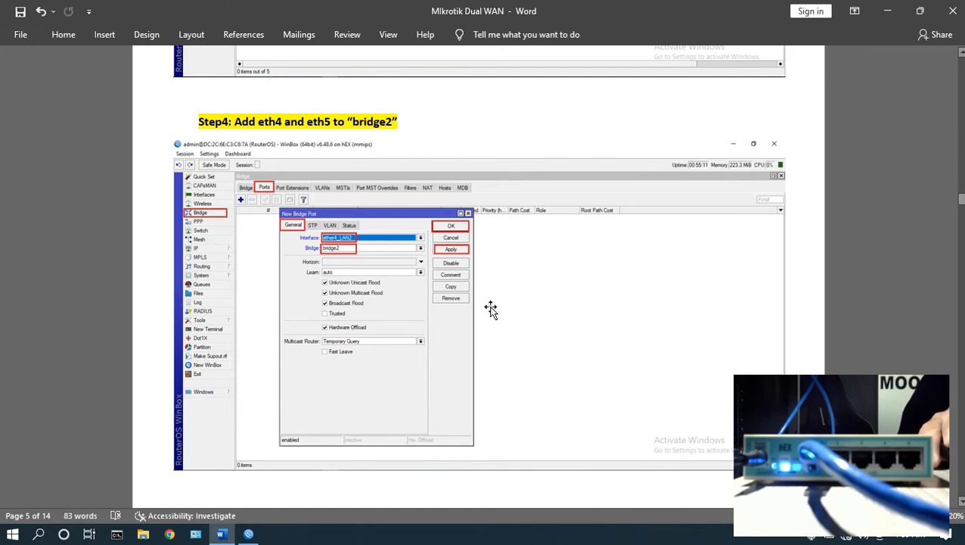
# Switch to WinBox and add ether4_LAN2 as a port of bridge2.
pyautogui.click(250, 534)
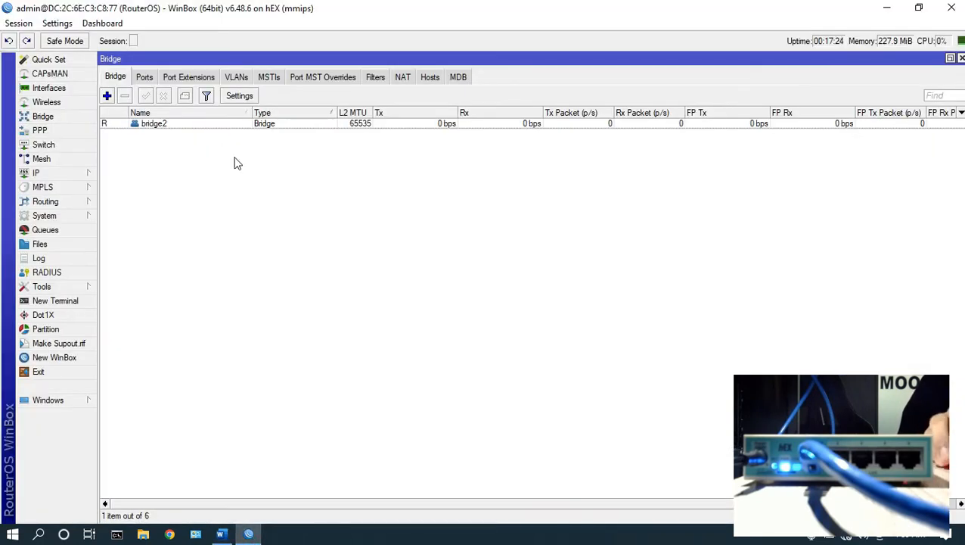
pyautogui.click(146, 76)
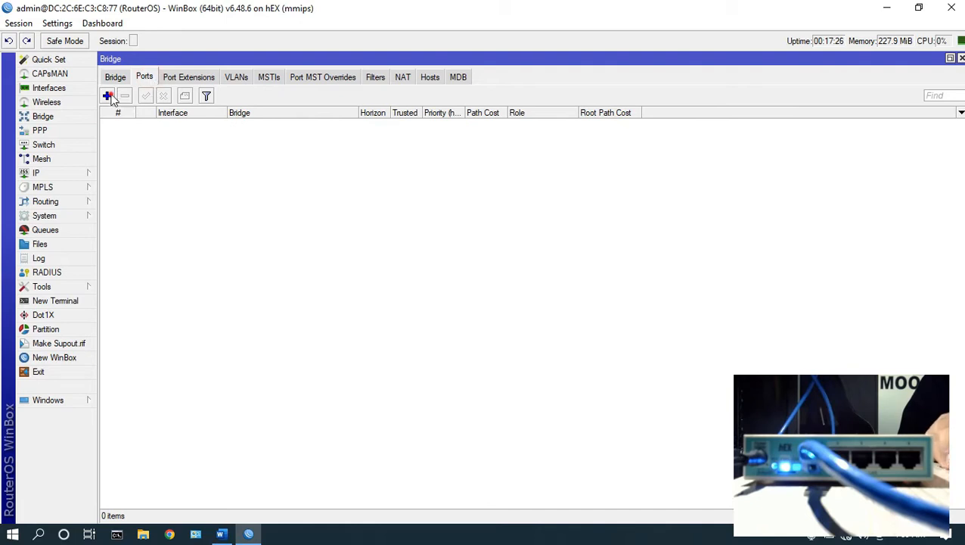
pyautogui.click(107, 96)
pyautogui.click(471, 181)
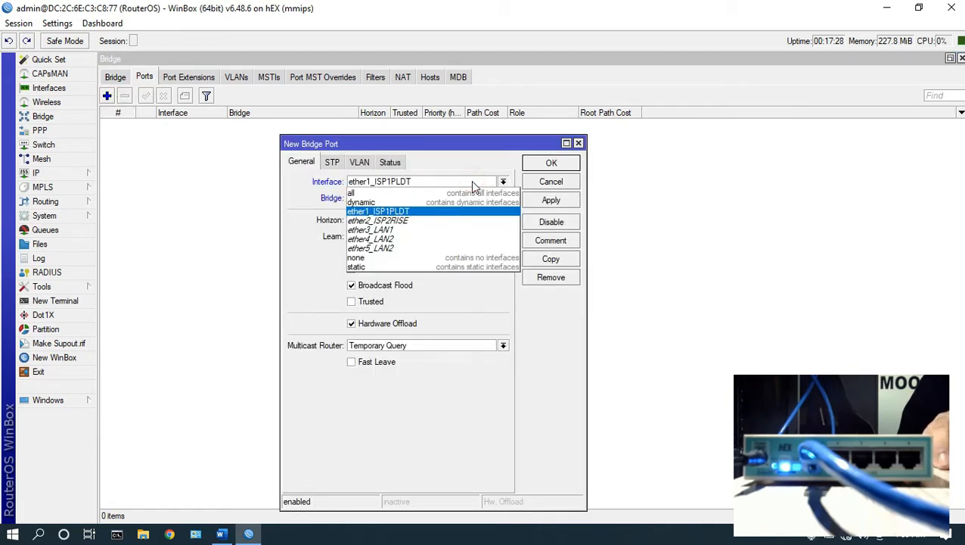
pyautogui.click(436, 238)
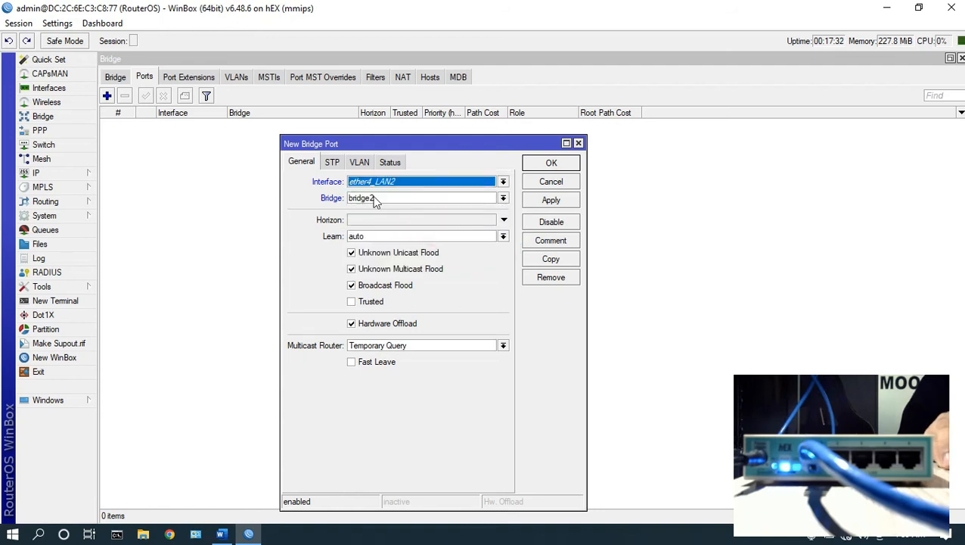
pyautogui.click(551, 200)
pyautogui.click(552, 163)
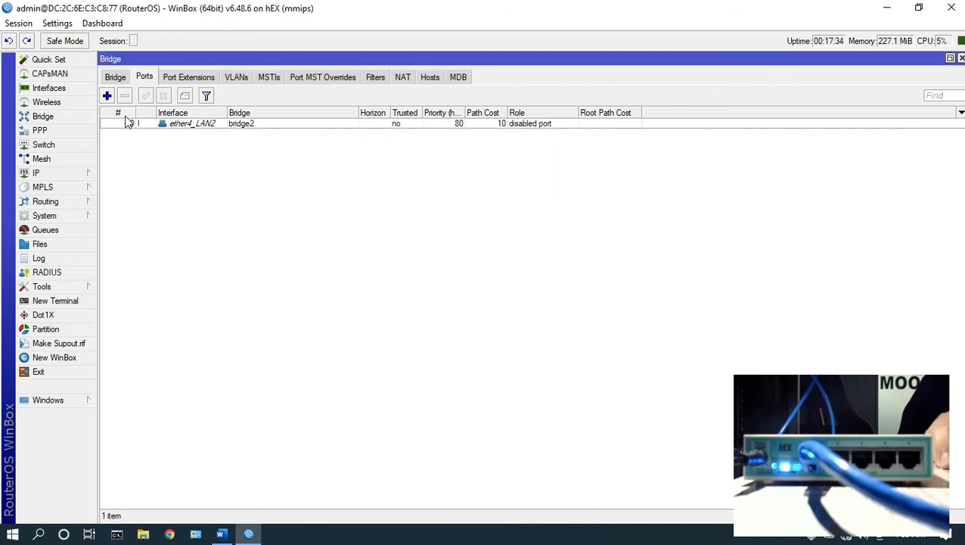
# Add ether5_LAN2 as a port of bridge2 and select its entry in the port list.
pyautogui.click(107, 96)
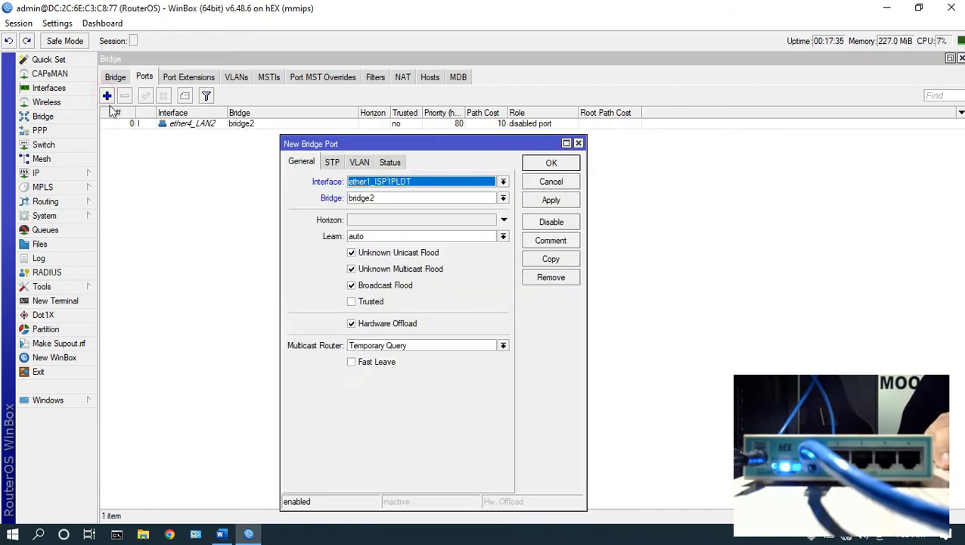
pyautogui.click(463, 184)
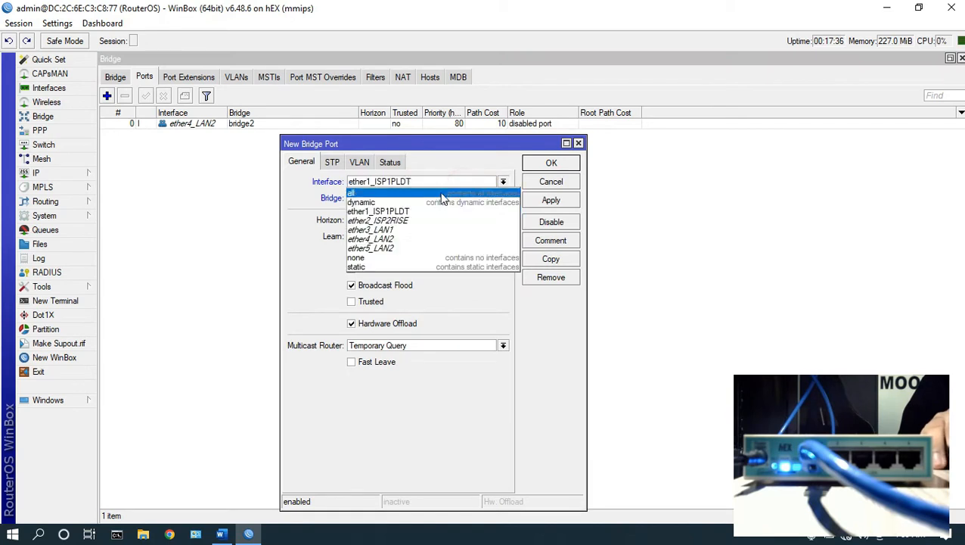
pyautogui.click(416, 248)
pyautogui.click(546, 202)
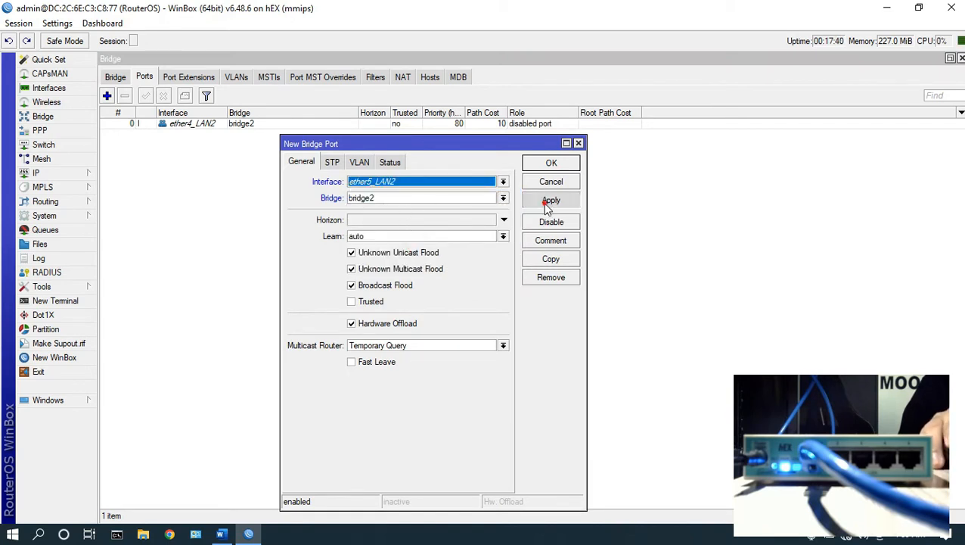
pyautogui.click(552, 165)
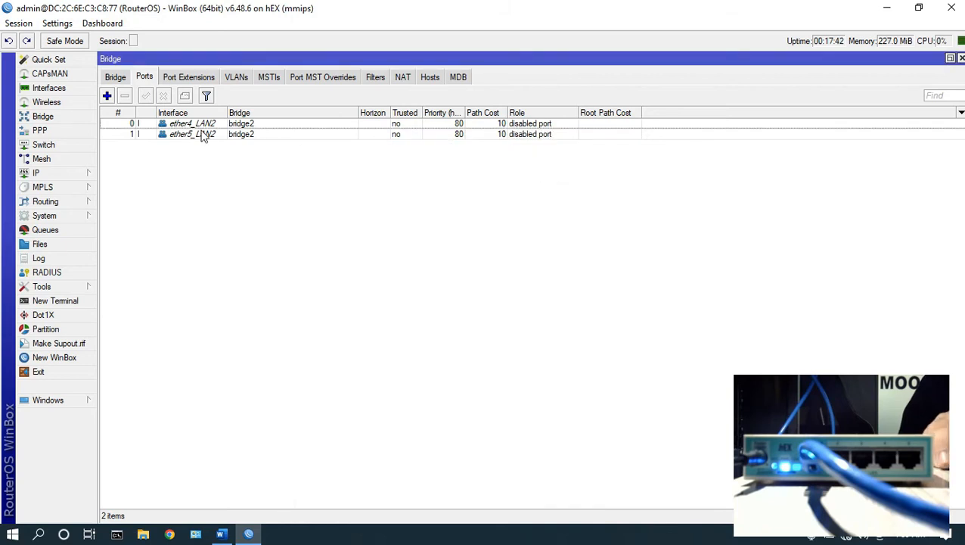
pyautogui.click(201, 137)
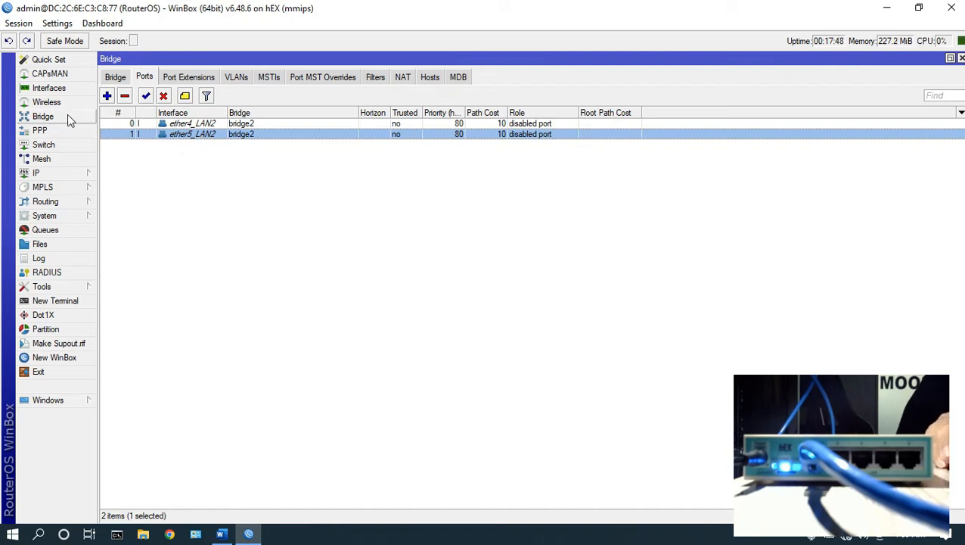
# Switch to the Word guide, read Step 5 on assigning IP addresses, and review the 2 WAN 2 LAN network diagram.
pyautogui.click(221, 534)
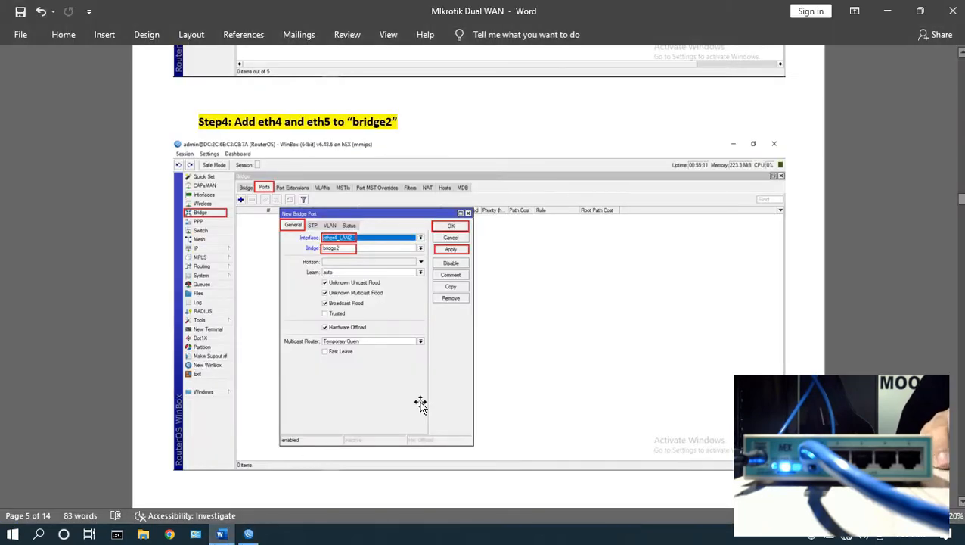
pyautogui.scroll(-5, 534, 366)
pyautogui.scroll(-15, 534, 367)
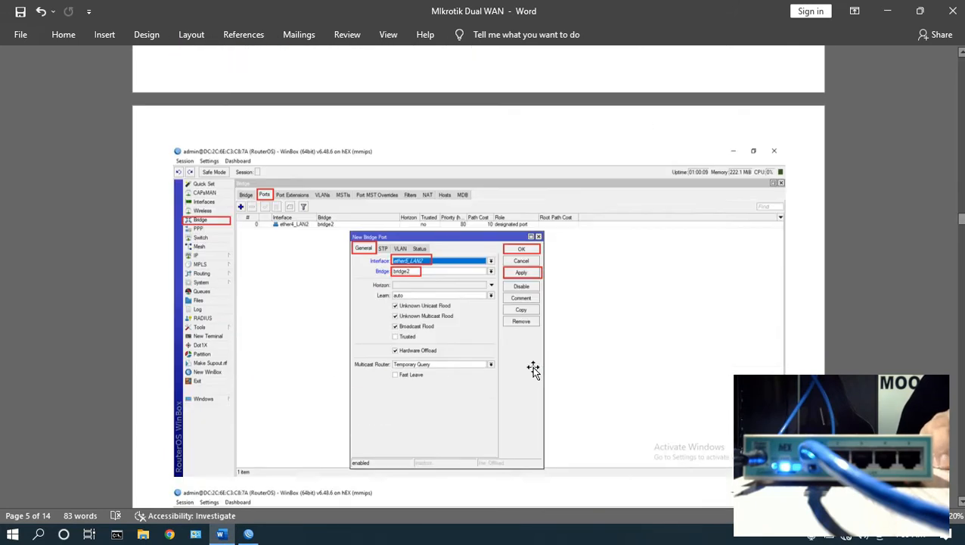
pyautogui.scroll(-2, 534, 371)
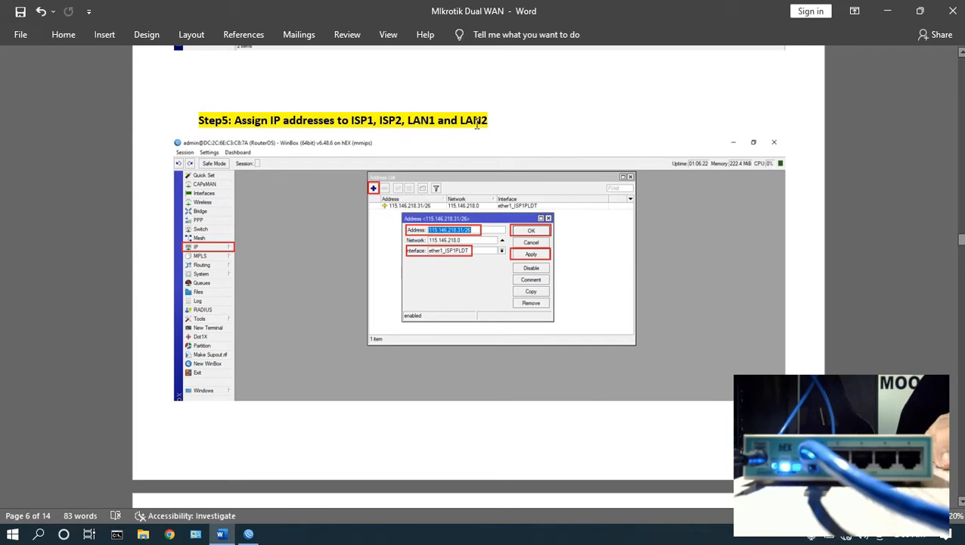
pyautogui.moveTo(961, 241); pyautogui.dragTo(960, 64)
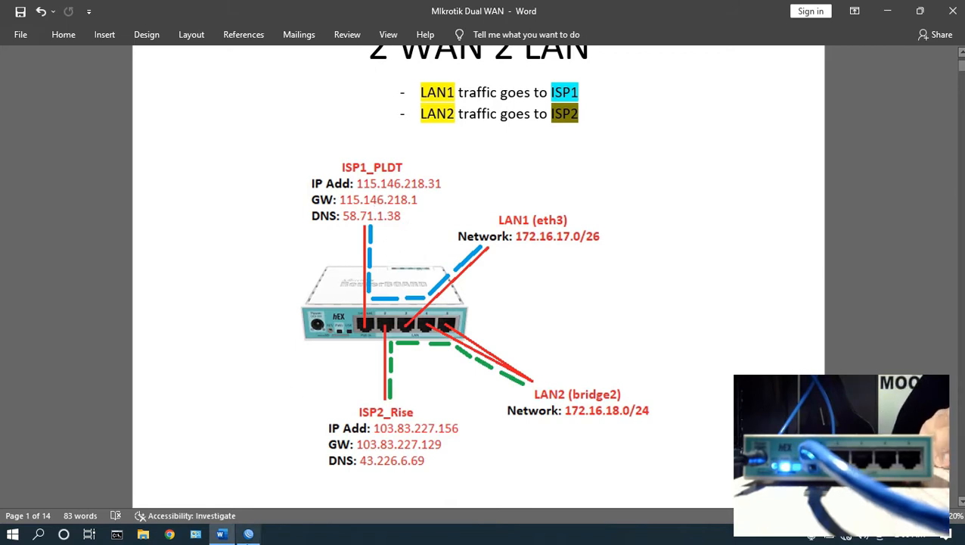
# Switch to WinBox, open the router's IP address list and start a new address entry.
pyautogui.click(248, 534)
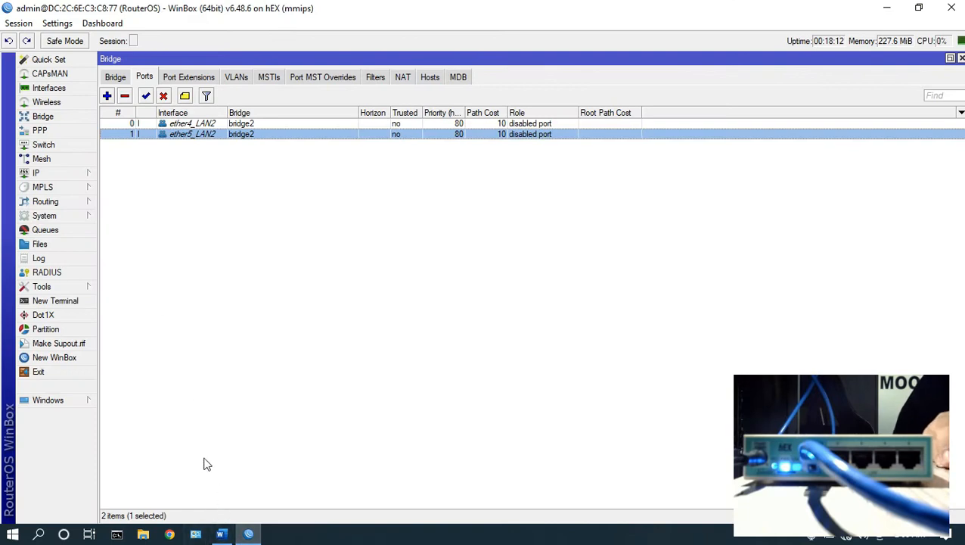
pyautogui.click(60, 173)
pyautogui.click(128, 205)
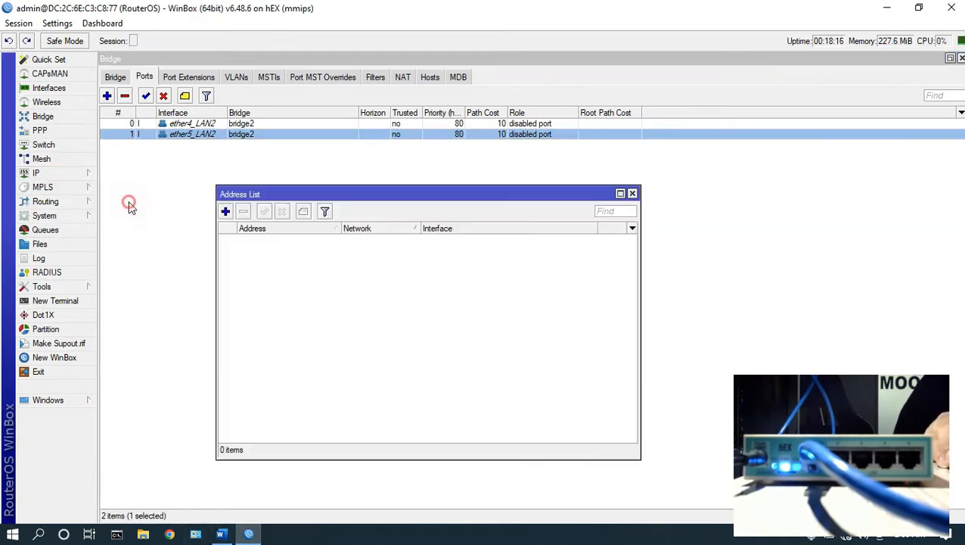
pyautogui.click(226, 211)
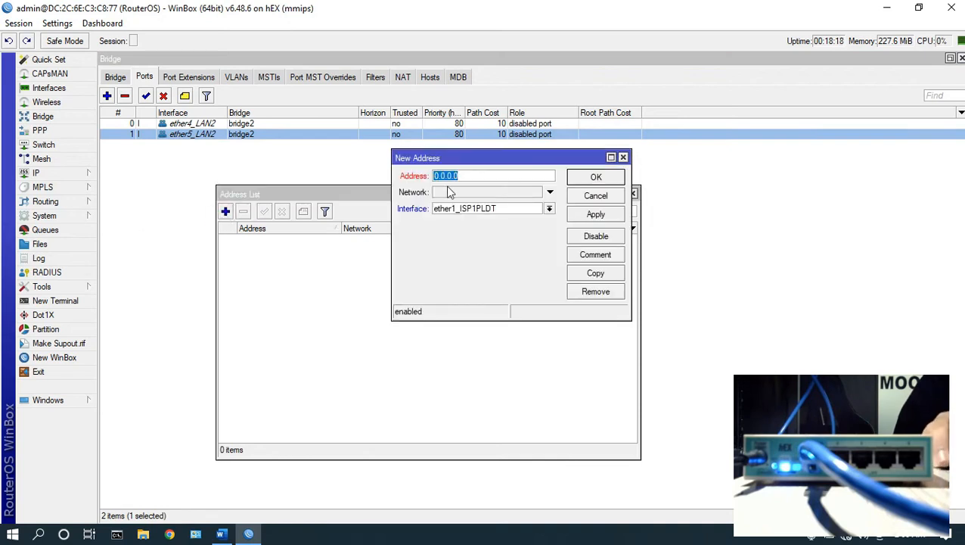
pyautogui.moveTo(469, 157); pyautogui.dragTo(437, 270)
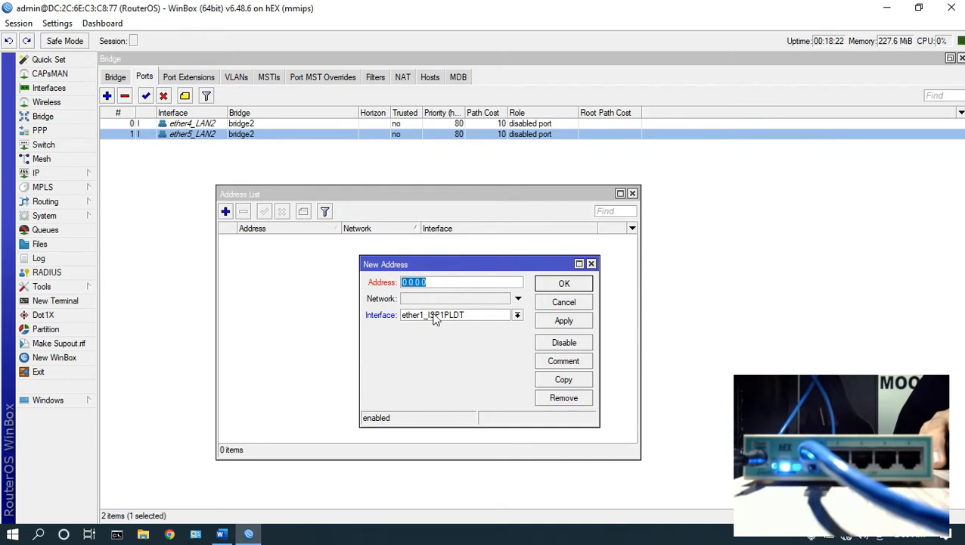
# Check the ISP1 address in the Word diagram, then assign 115.146.218.31/26 to ether1_ISP1PLDT in WinBox and save the entry.
pyautogui.click(221, 534)
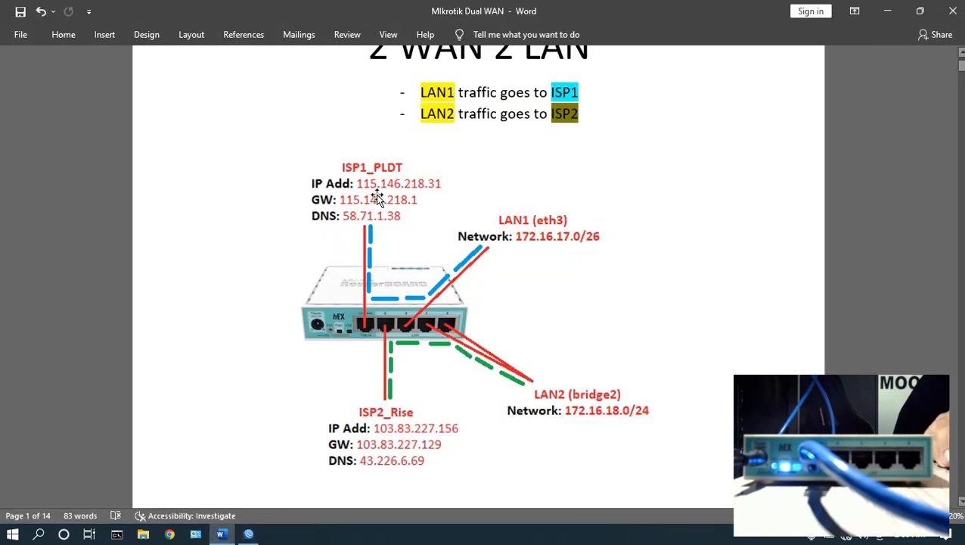
pyautogui.click(248, 533)
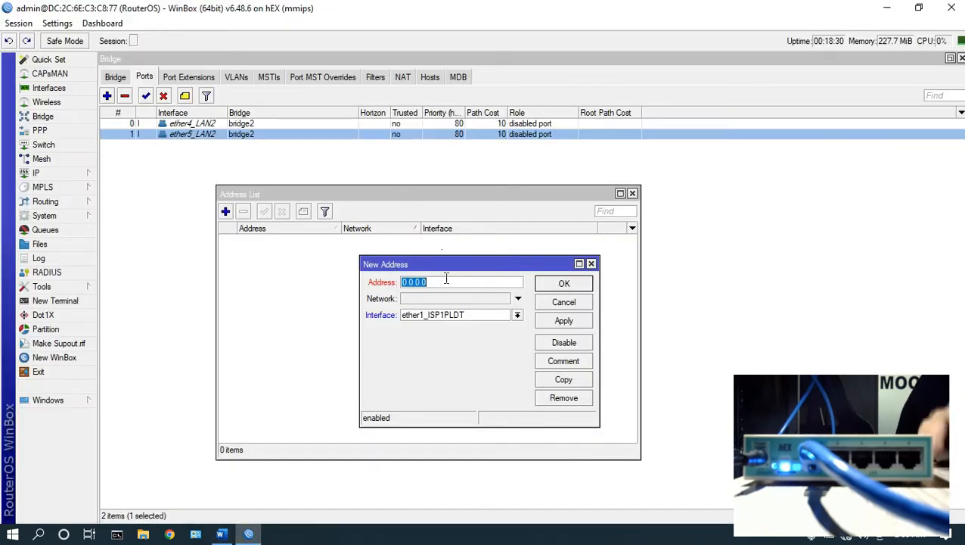
pyautogui.write('115.146.')
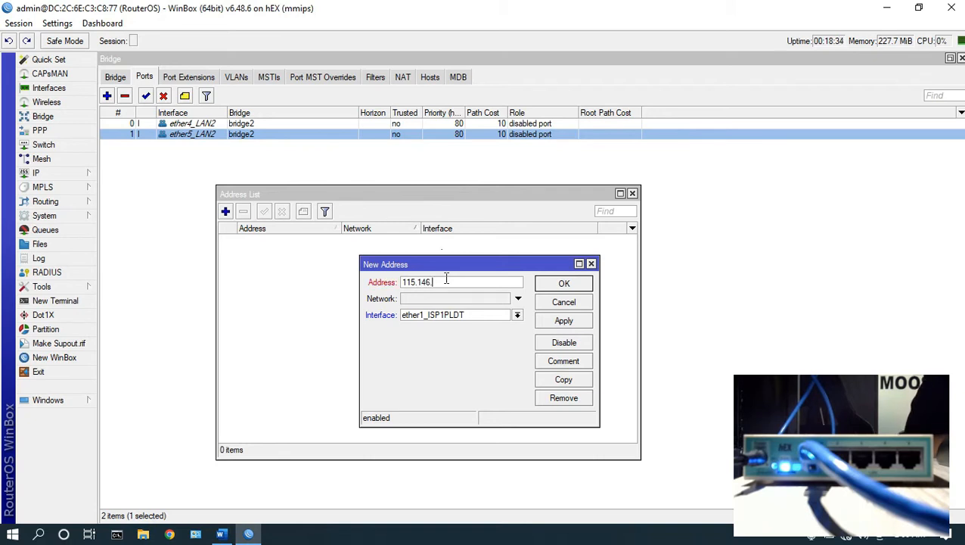
pyautogui.write('218')
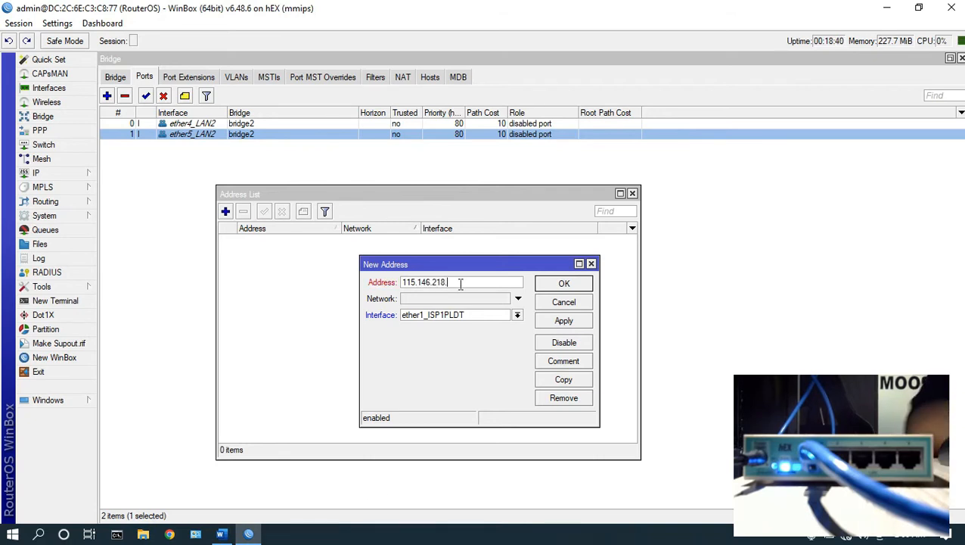
pyautogui.write('.31/29')
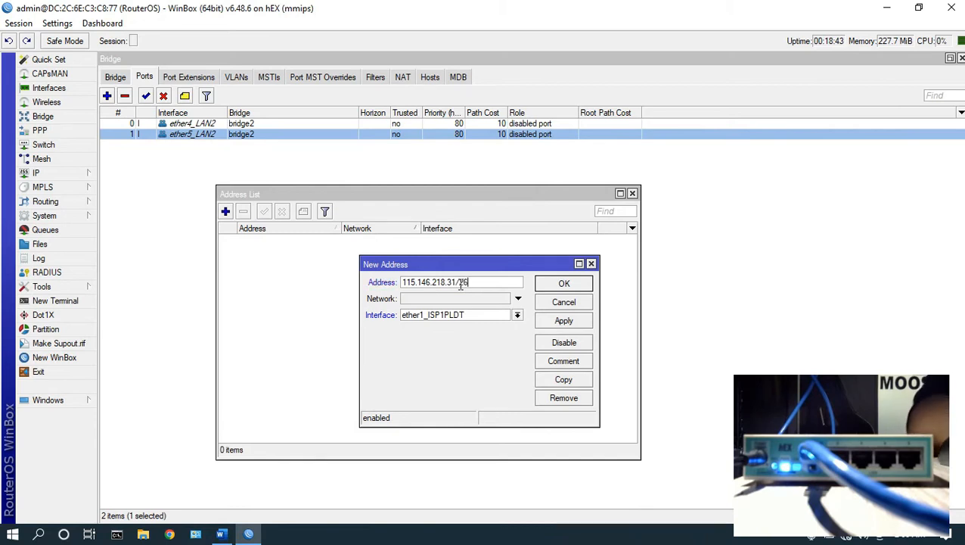
pyautogui.click(488, 318)
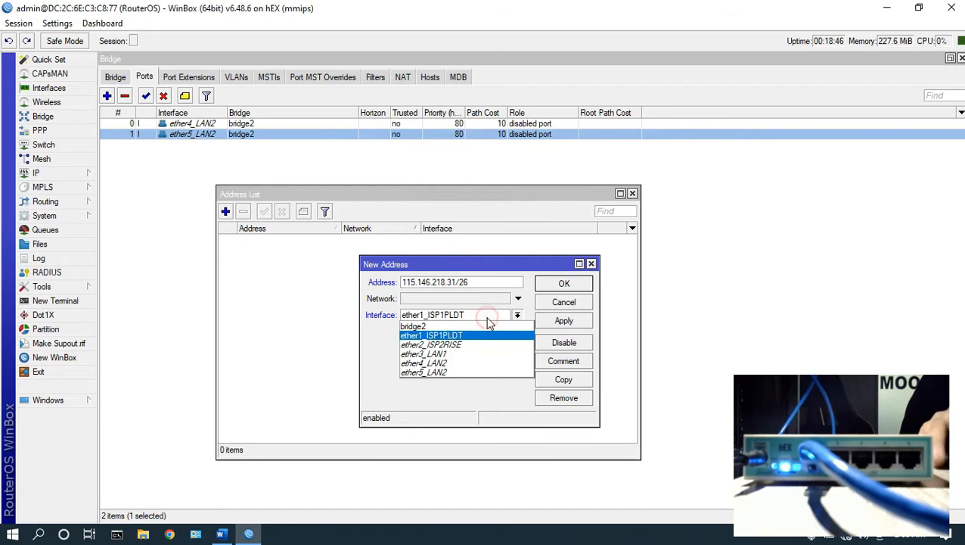
pyautogui.click(478, 337)
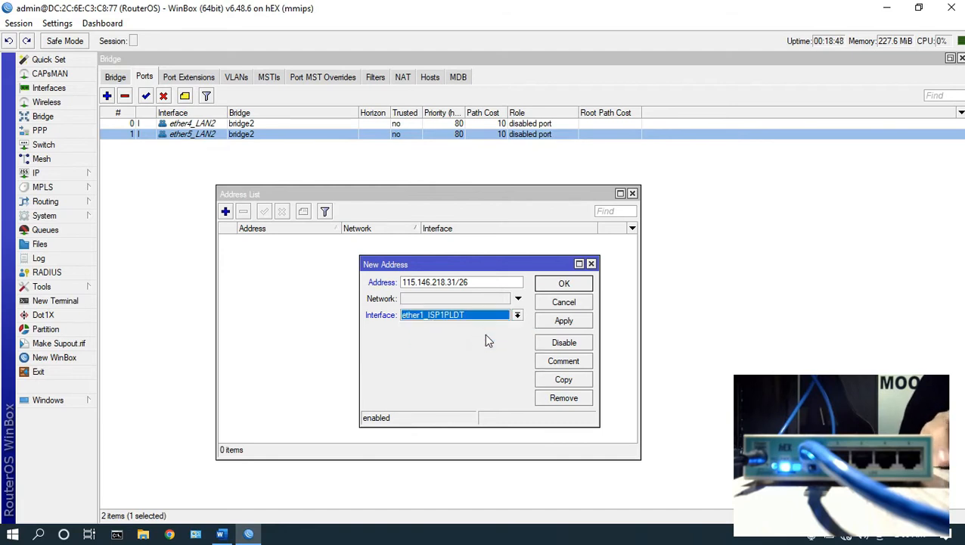
pyautogui.click(569, 321)
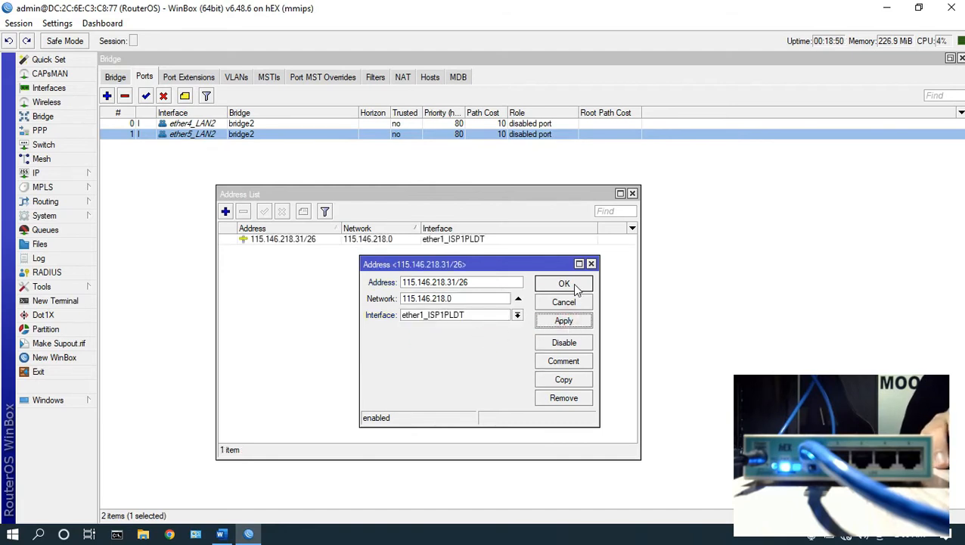
pyautogui.click(576, 289)
# Start another address entry, look up the ISP2 address in the Word diagram, and set the address to 103.83.227.156/26 in WinBox.
pyautogui.click(225, 212)
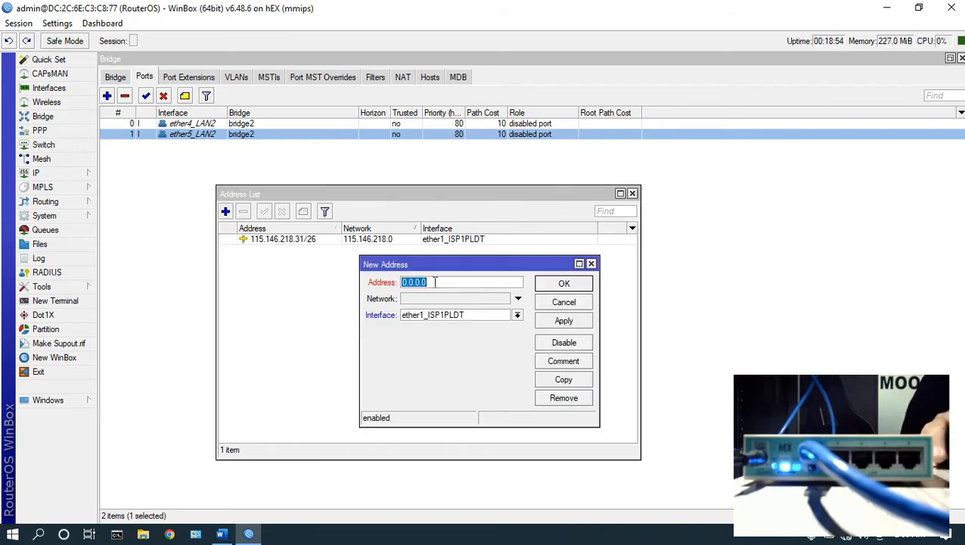
pyautogui.click(221, 534)
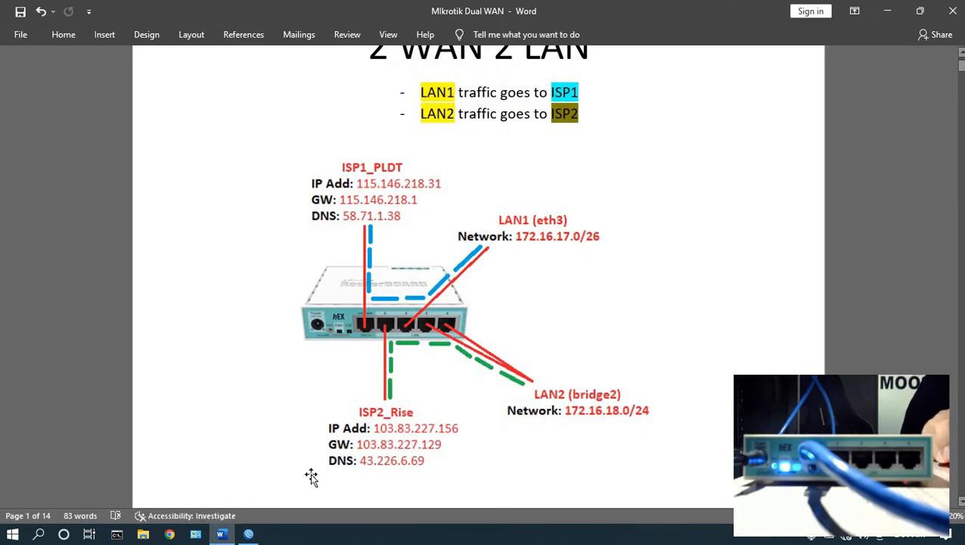
pyautogui.click(248, 534)
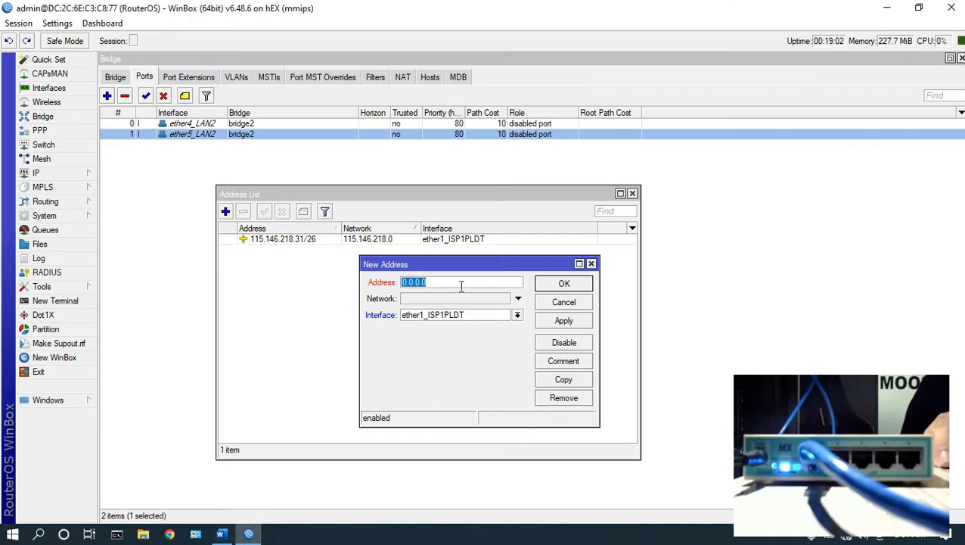
pyautogui.write('10')
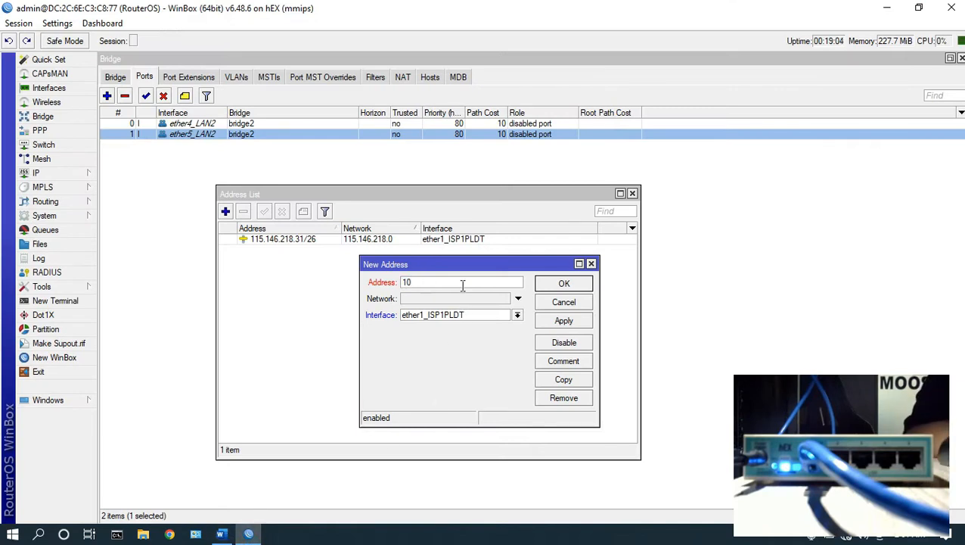
pyautogui.write('3.227')
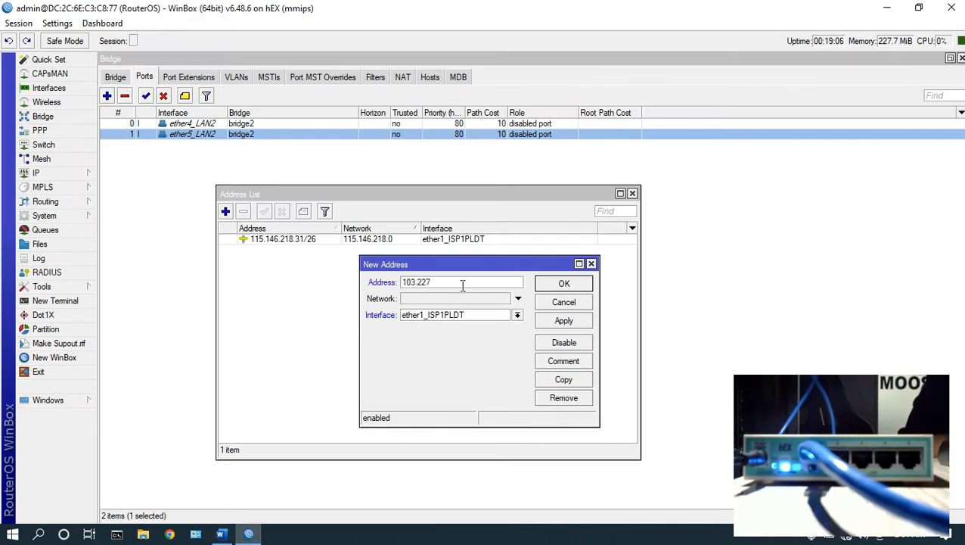
pyautogui.press('BackSpace')
pyautogui.press('BackSpace')
pyautogui.press('BackSpace')
pyautogui.write('83')
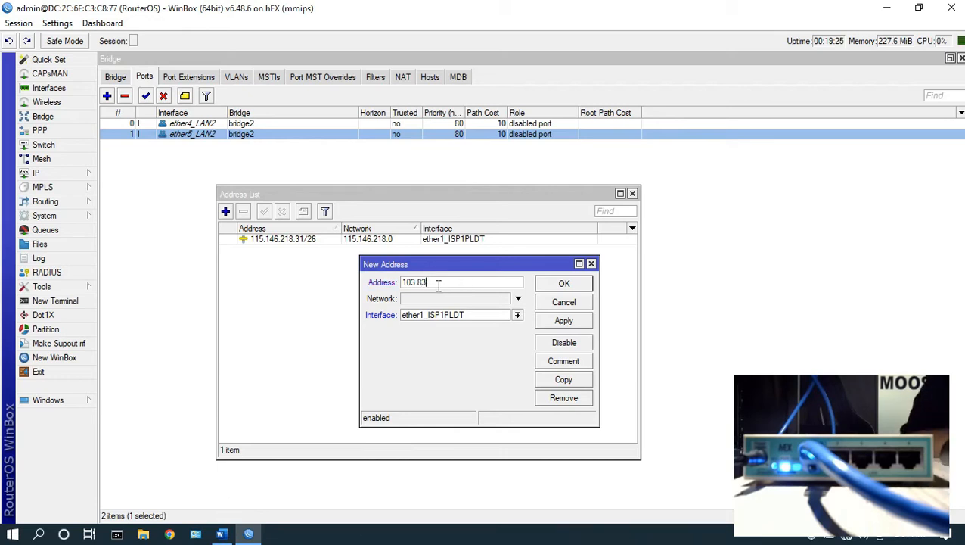
pyautogui.write('.227.156/26')
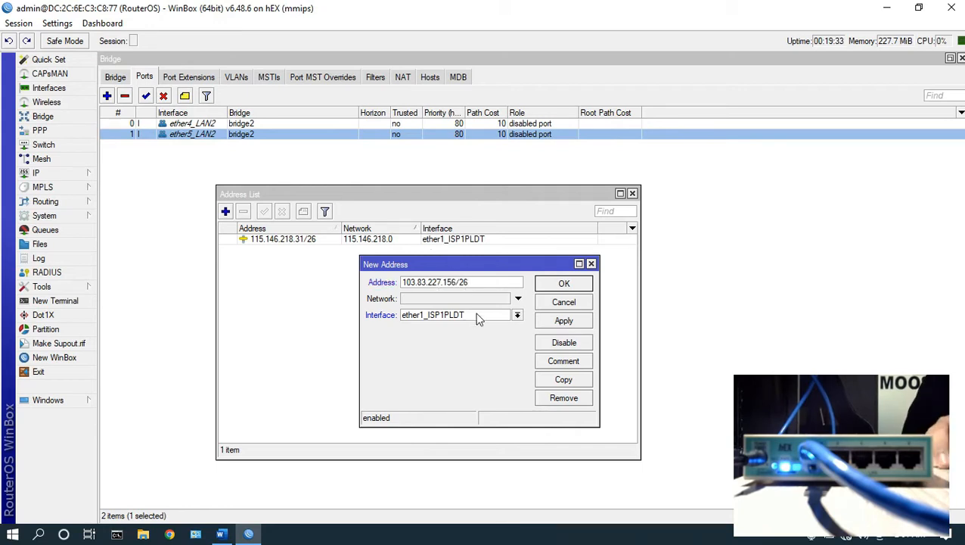
# Assign the new ISP2 address to the ether2_ISP2RISE interface and save the entry.
pyautogui.click(502, 318)
pyautogui.click(479, 345)
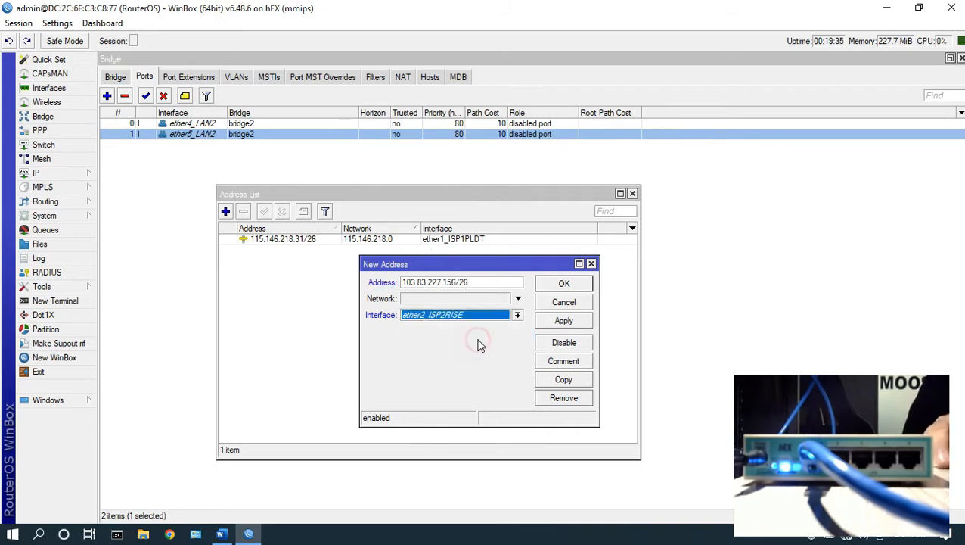
pyautogui.click(571, 321)
pyautogui.click(574, 288)
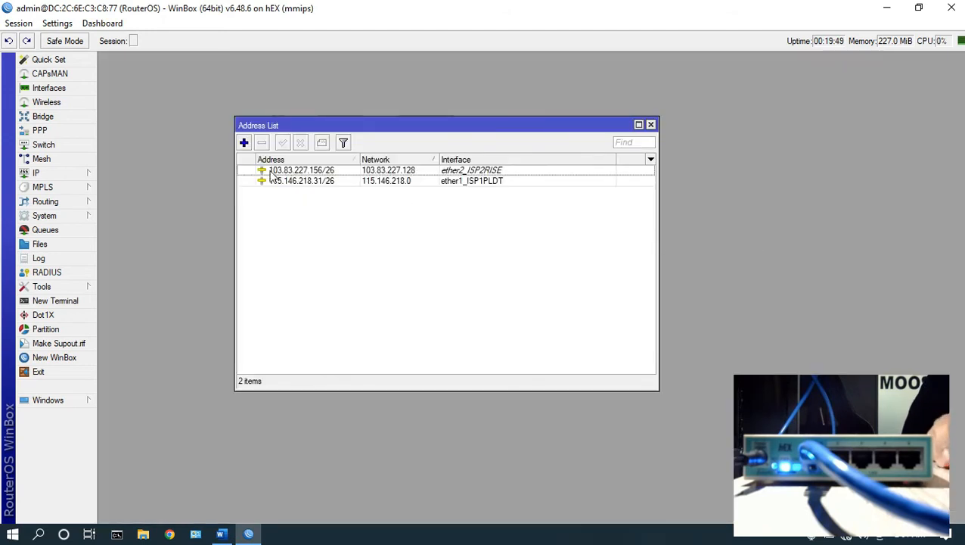
# Start a new address entry, check the LAN1 network in the Word diagram, and set the address to 172.16.17.1/26 in WinBox.
pyautogui.click(243, 143)
pyautogui.moveTo(422, 263); pyautogui.dragTo(386, 189)
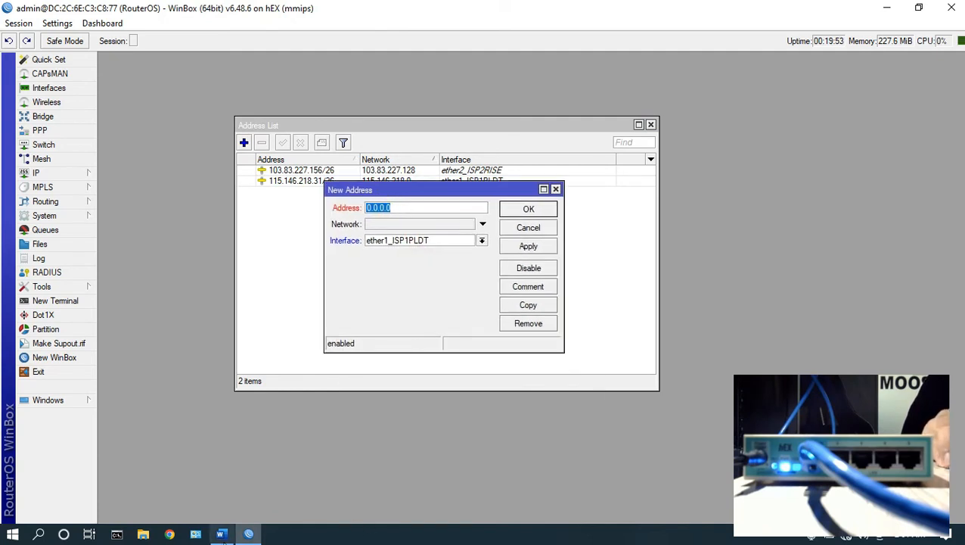
pyautogui.click(221, 534)
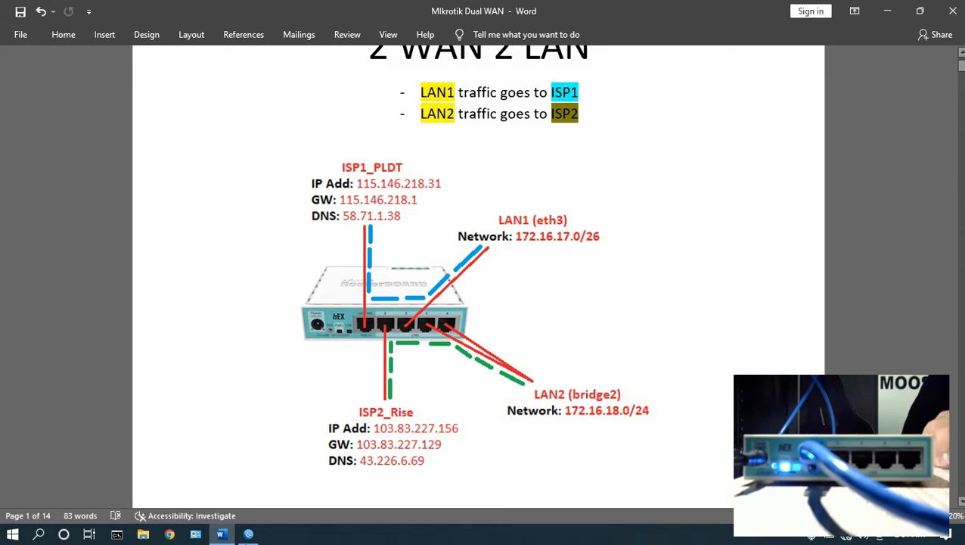
pyautogui.click(248, 534)
pyautogui.doubleClick(425, 206)
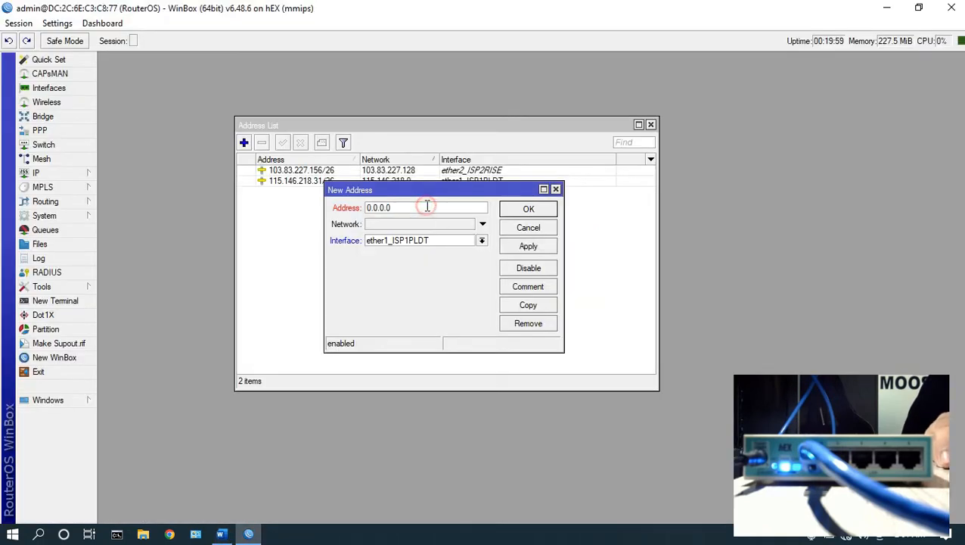
pyautogui.write('172')
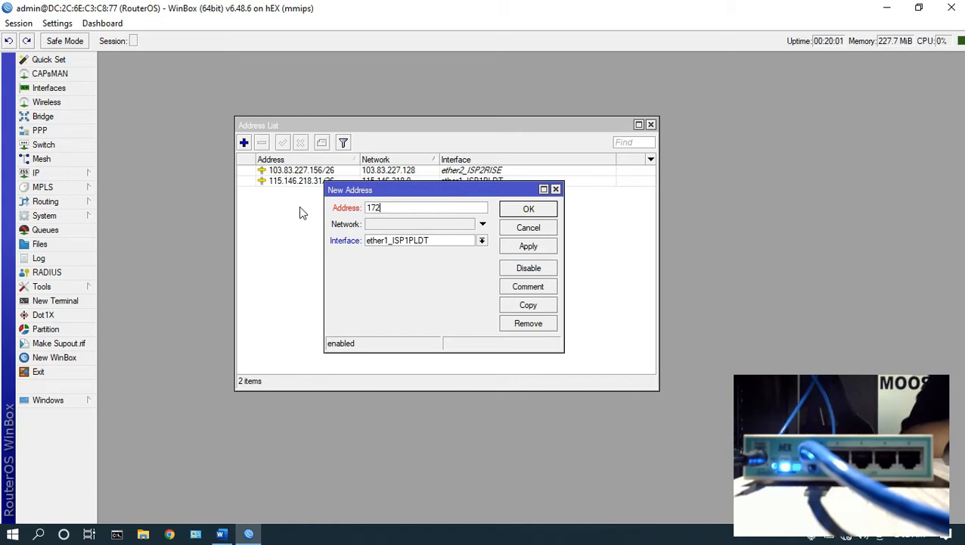
pyautogui.write('.16')
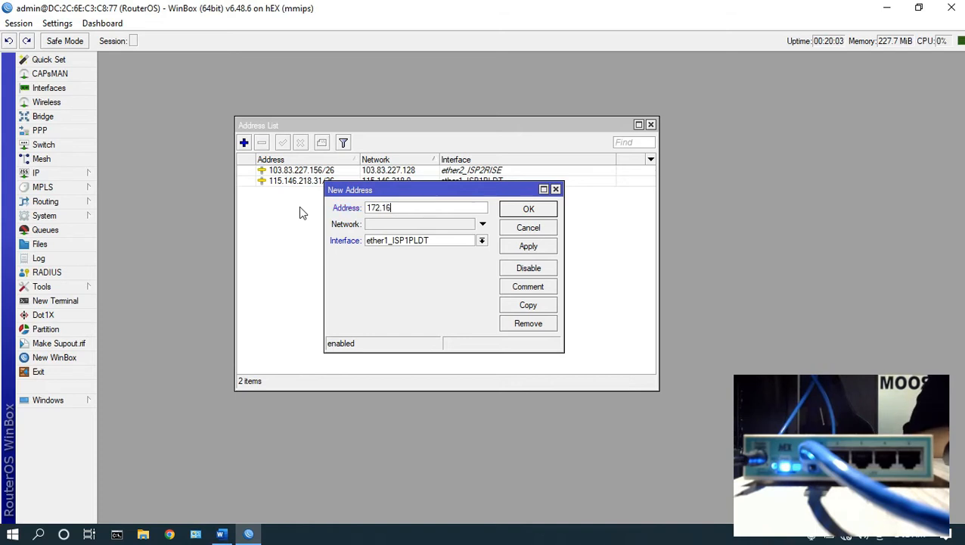
pyautogui.write('.17.1/')
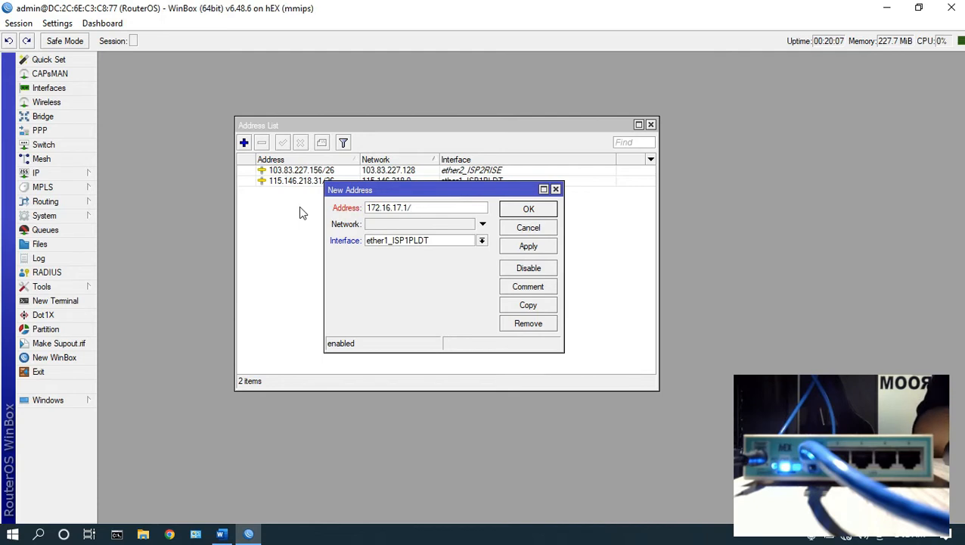
pyautogui.click(221, 534)
pyautogui.click(248, 534)
pyautogui.click(428, 207)
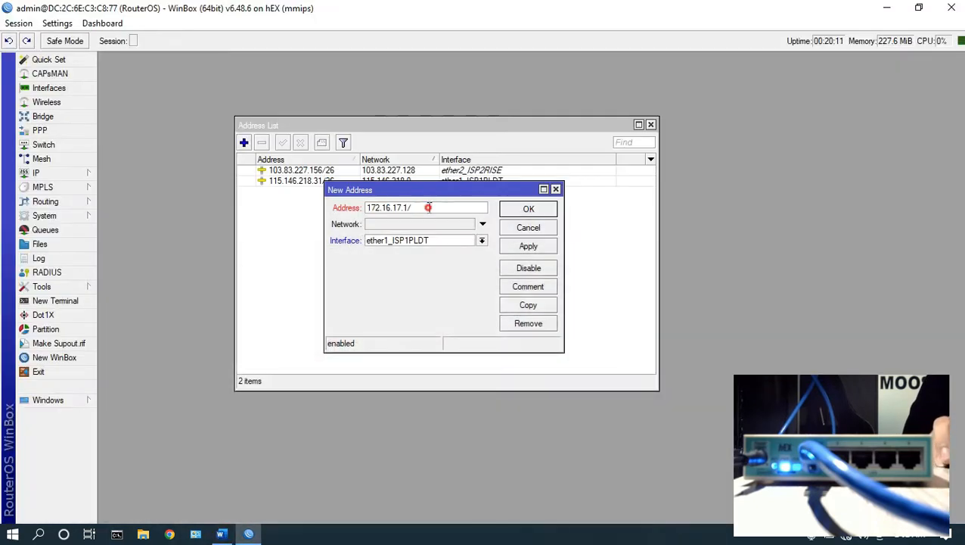
pyautogui.write('26')
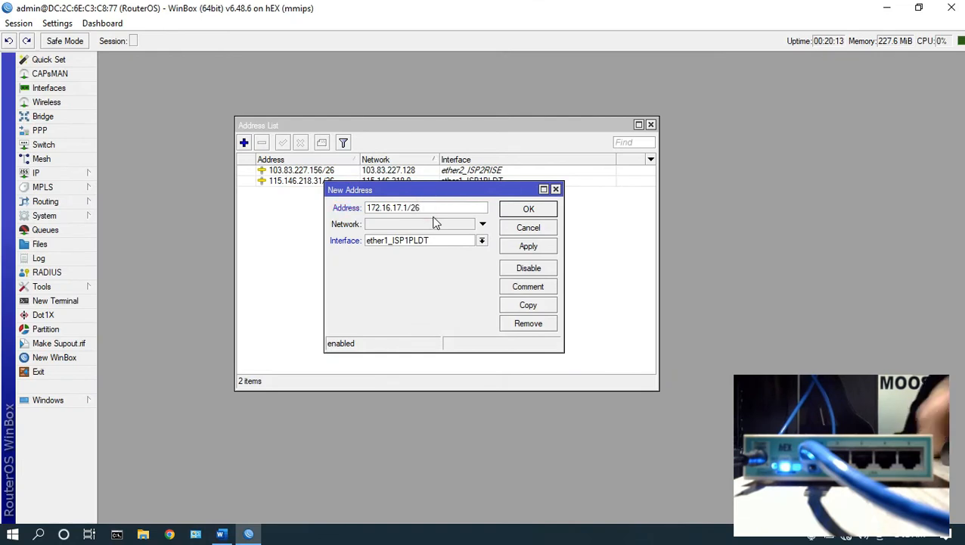
# Assign the new LAN1 address to the ether3_LAN1 interface and save the entry.
pyautogui.click(446, 241)
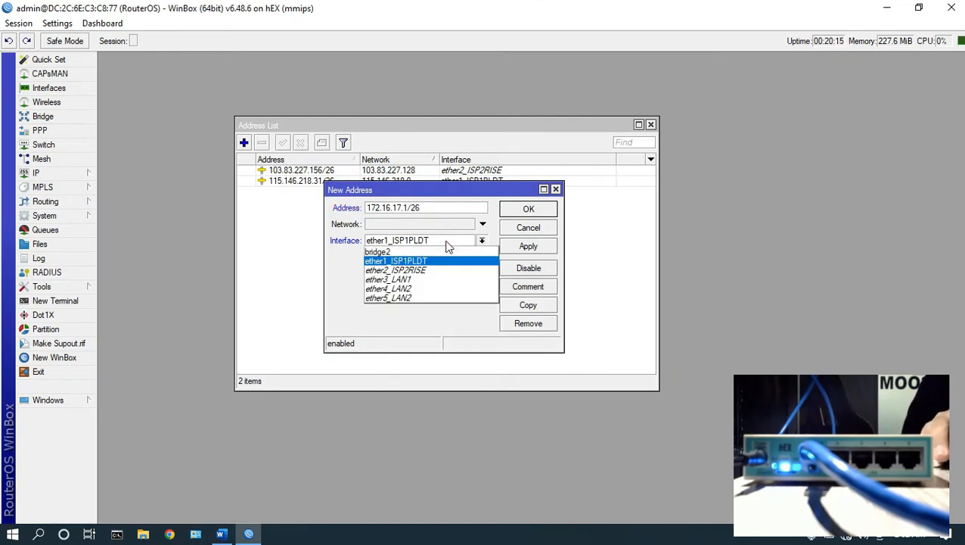
pyautogui.click(433, 279)
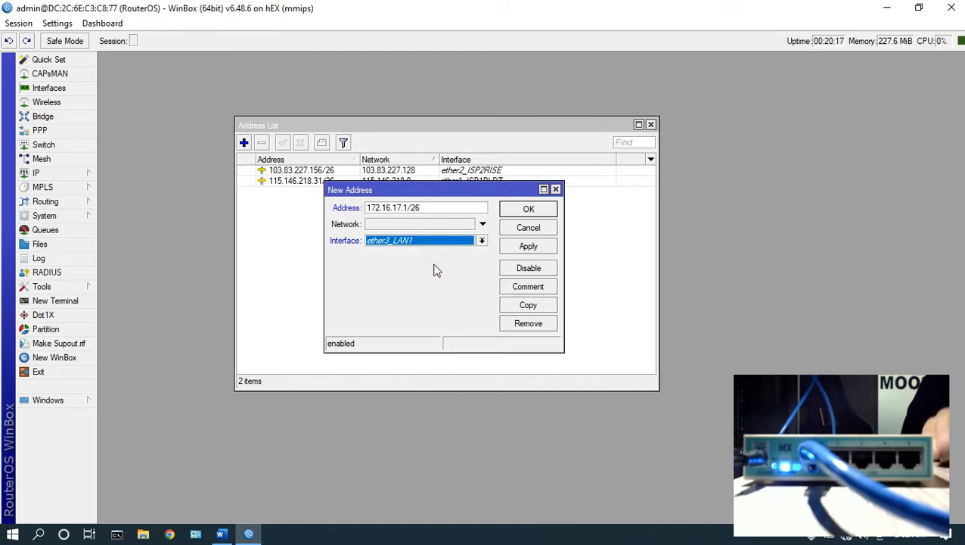
pyautogui.click(529, 247)
pyautogui.click(529, 208)
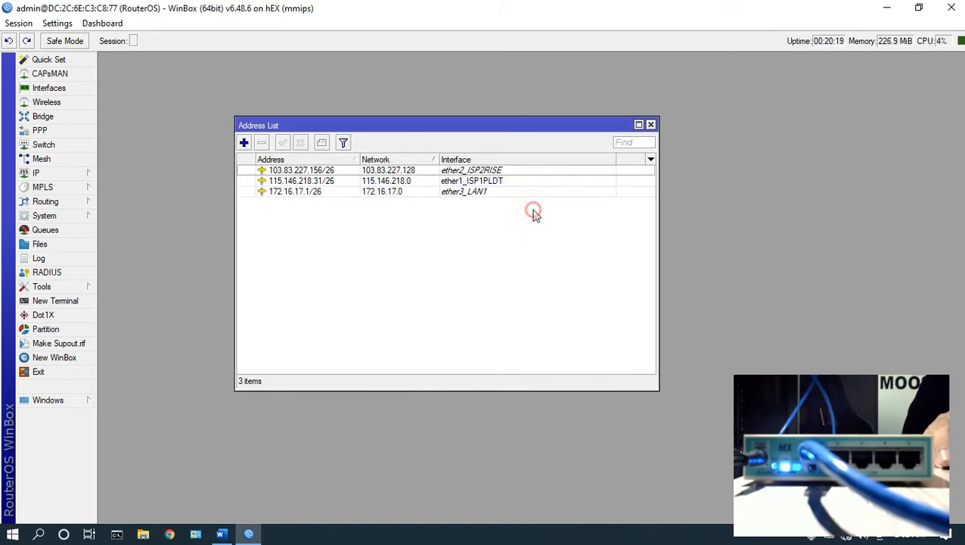
# Start a new address entry, set the address to 172.16.18.1/24, and check it against the LAN2 network in the Word diagram.
pyautogui.click(245, 143)
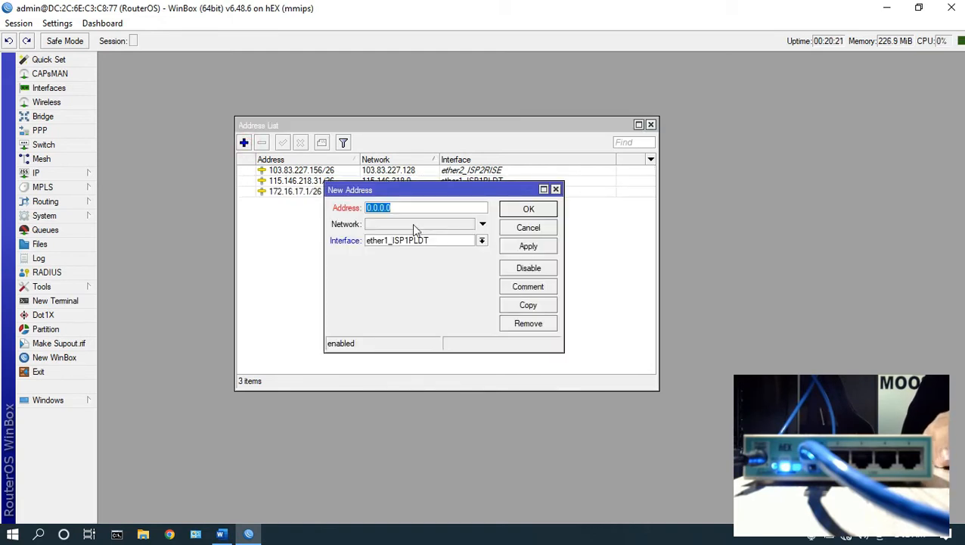
pyautogui.write('1')
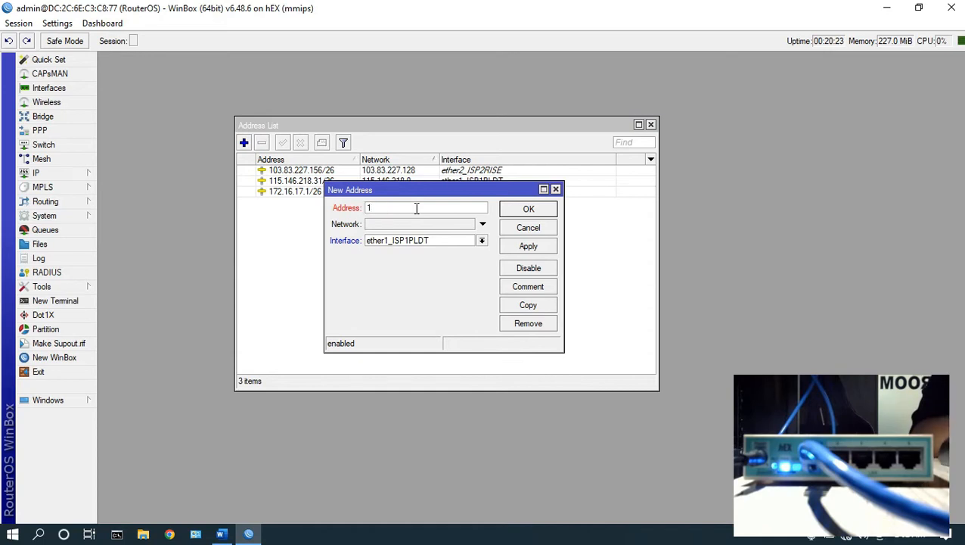
pyautogui.write('72.16')
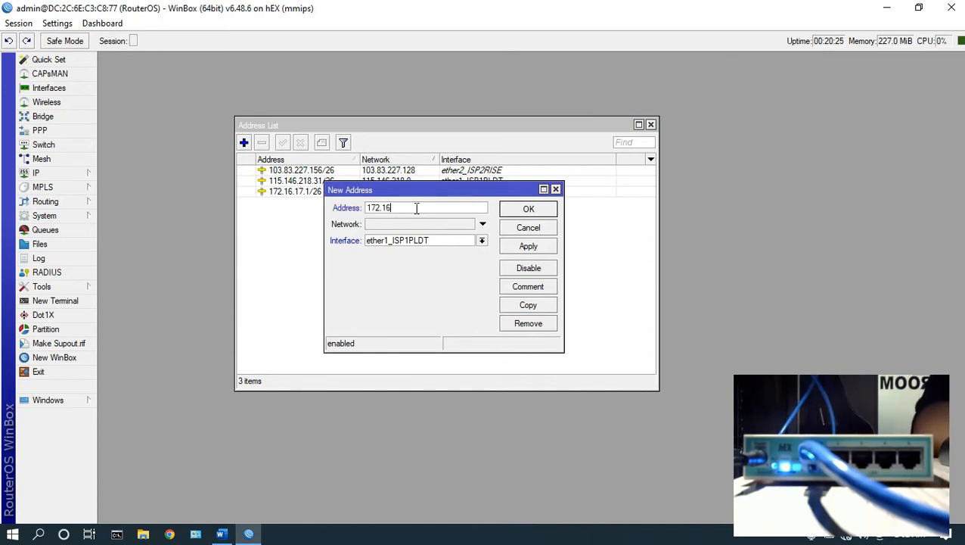
pyautogui.write('.18')
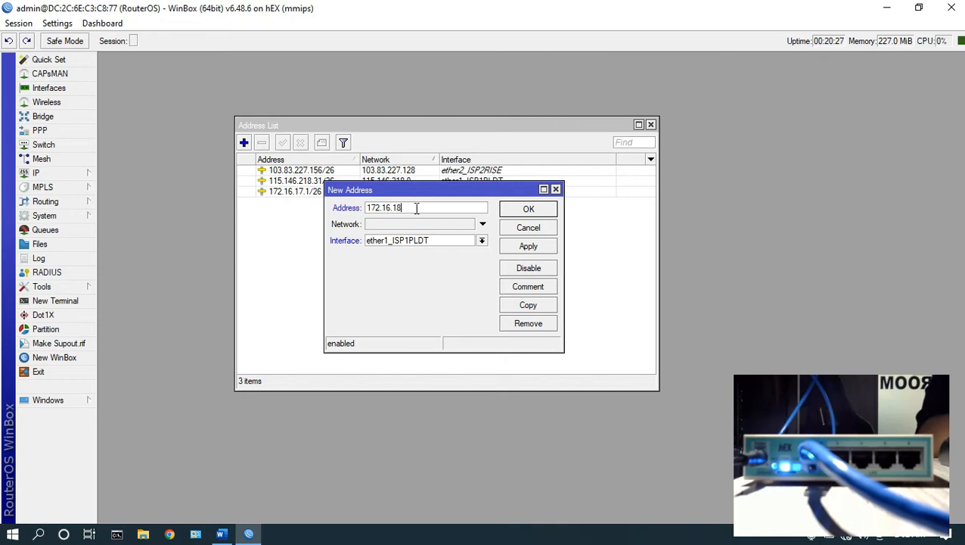
pyautogui.write('.1')
pyautogui.write('/24')
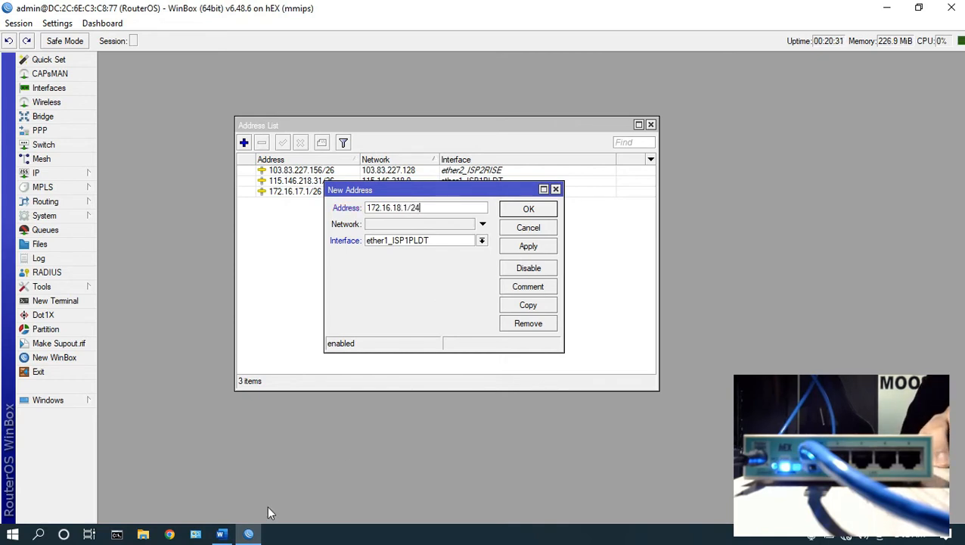
pyautogui.click(221, 534)
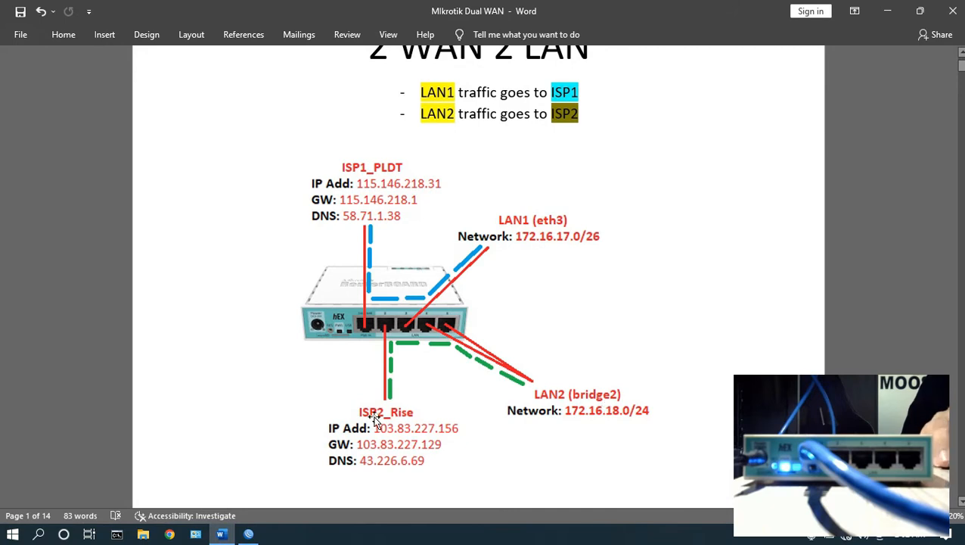
pyautogui.click(250, 534)
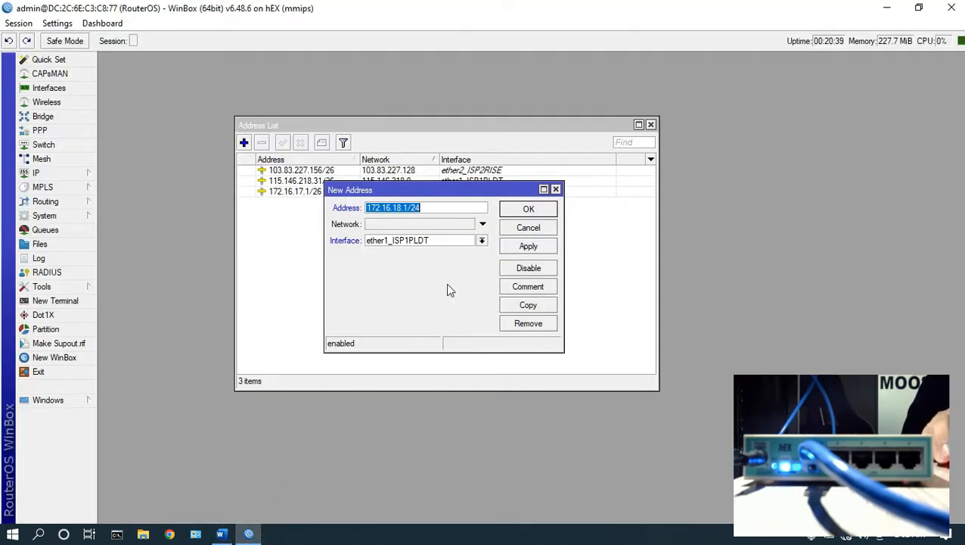
# Assign the new LAN2 address to the bridge2 interface and save the entry.
pyautogui.click(462, 241)
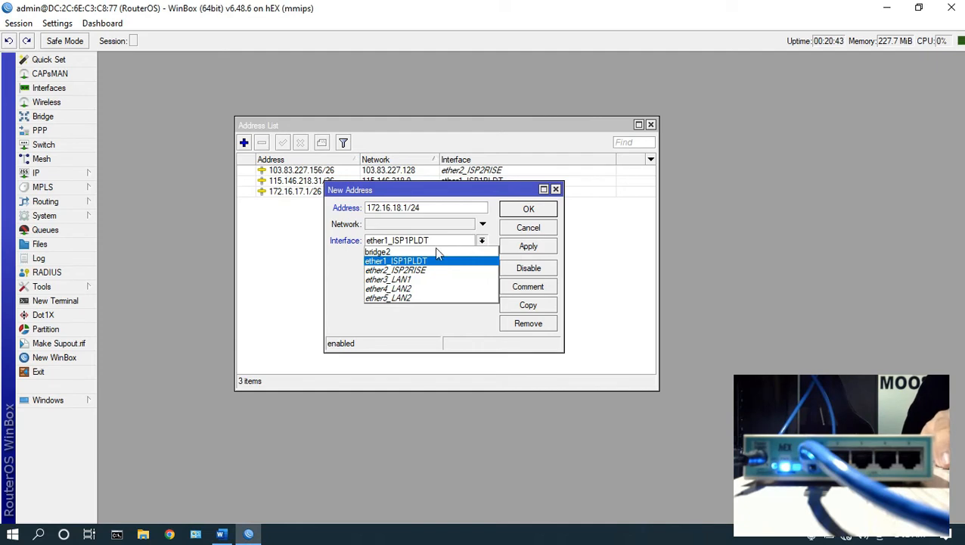
pyautogui.click(434, 251)
pyautogui.click(449, 241)
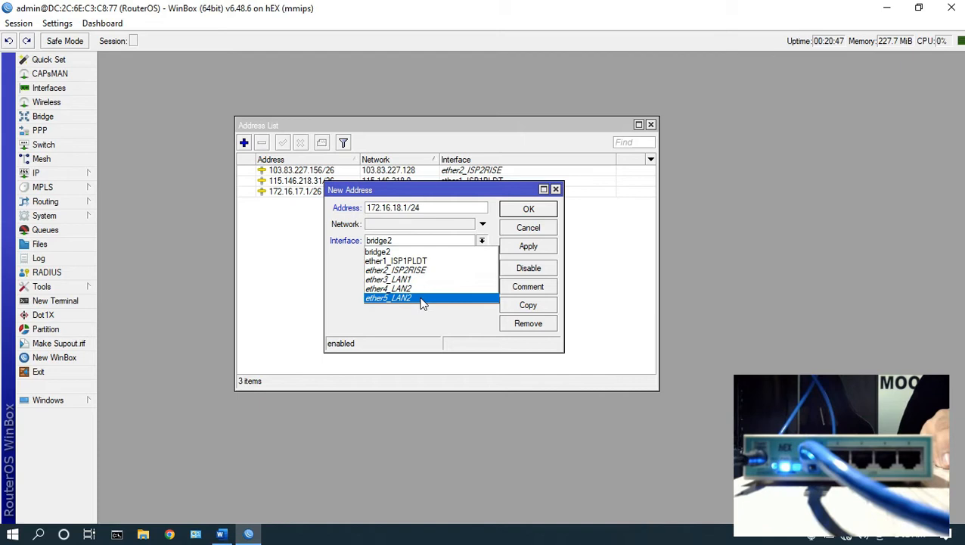
pyautogui.click(414, 253)
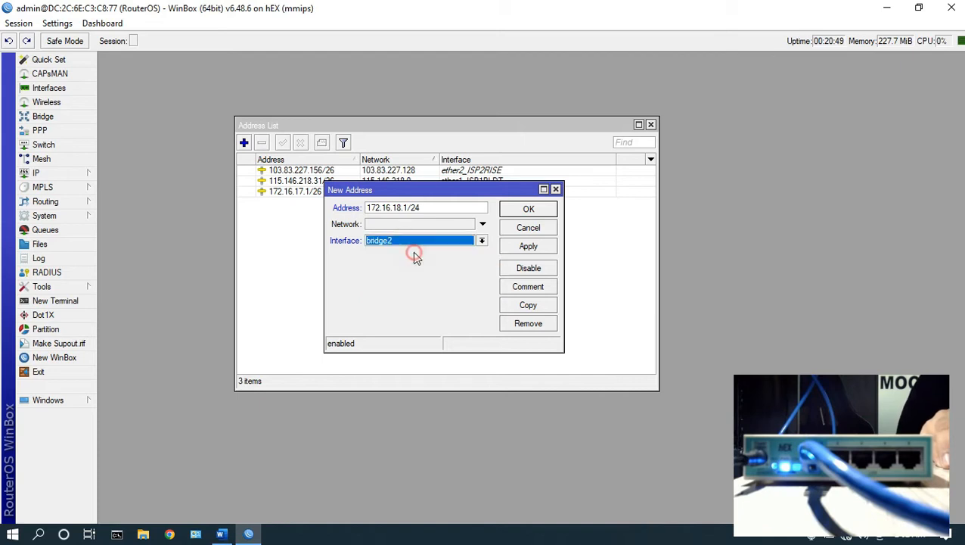
pyautogui.click(539, 248)
pyautogui.click(542, 210)
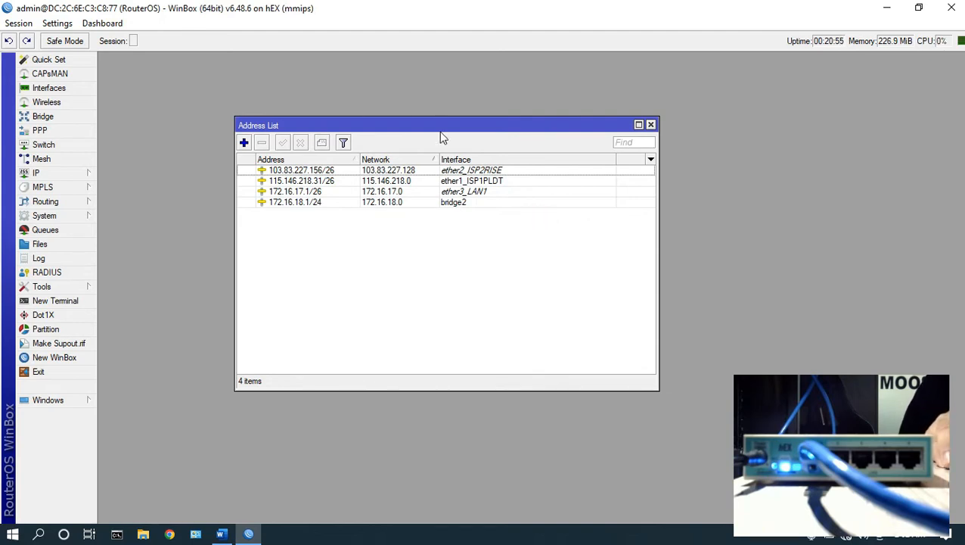
# Review the address list, checking which interface each WAN and LAN address is assigned to.
pyautogui.moveTo(439, 131); pyautogui.dragTo(465, 133)
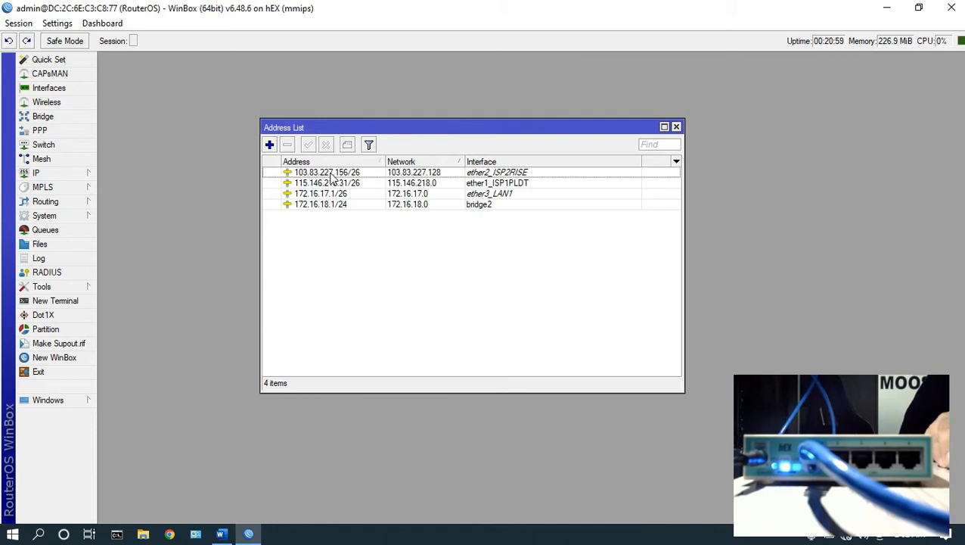
pyautogui.click(505, 185)
pyautogui.click(515, 174)
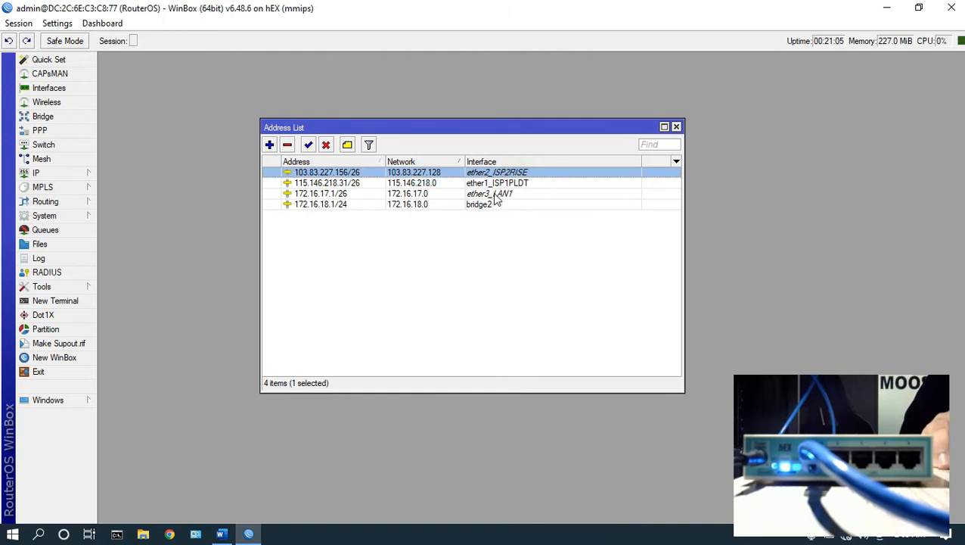
pyautogui.click(495, 194)
pyautogui.click(502, 205)
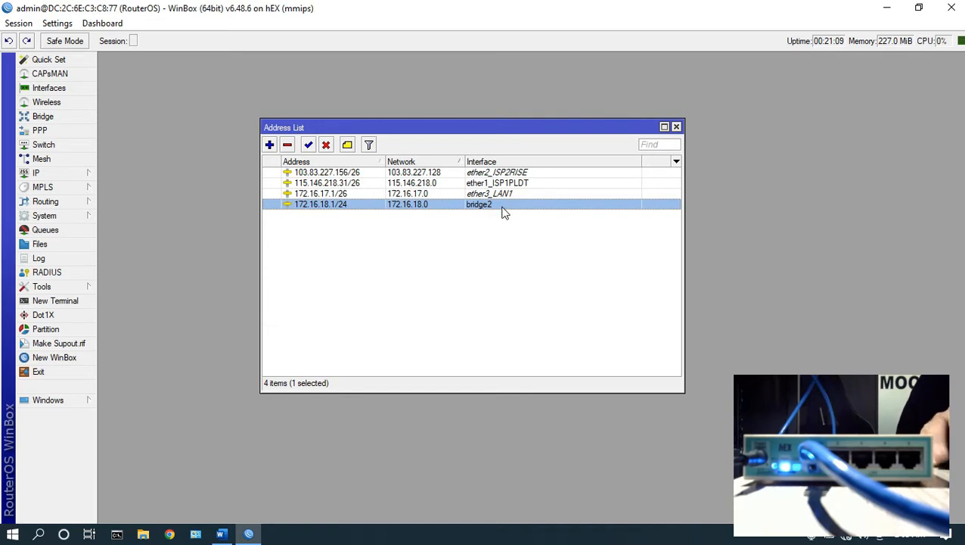
# Switch to Word to read Step 5 on creating DHCP servers for LAN1 and LAN2, then return to WinBox and close the address list.
pyautogui.click(221, 534)
pyautogui.scroll(-5, 530, 366)
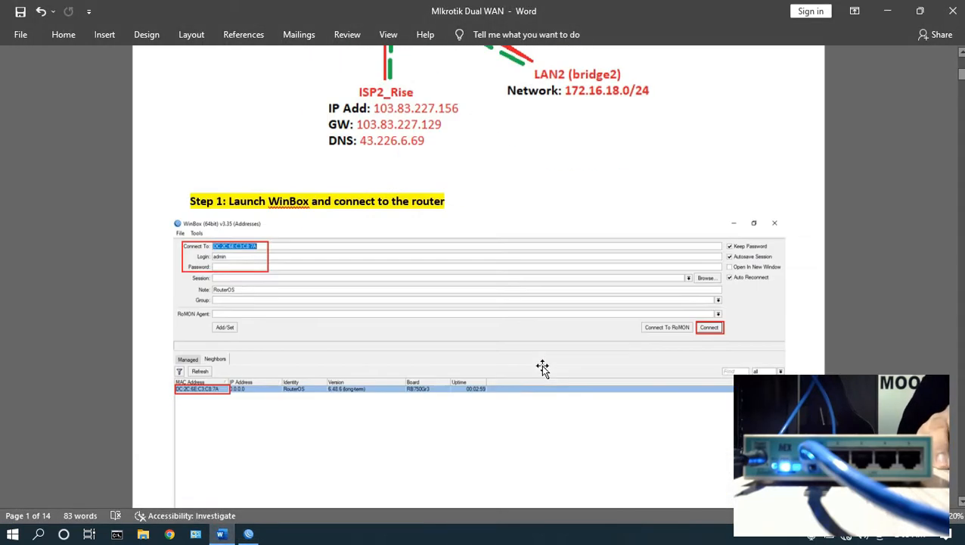
pyautogui.scroll(-1, 542, 367)
pyautogui.moveTo(961, 76); pyautogui.dragTo(960, 196)
pyautogui.scroll(-10, 650, 298)
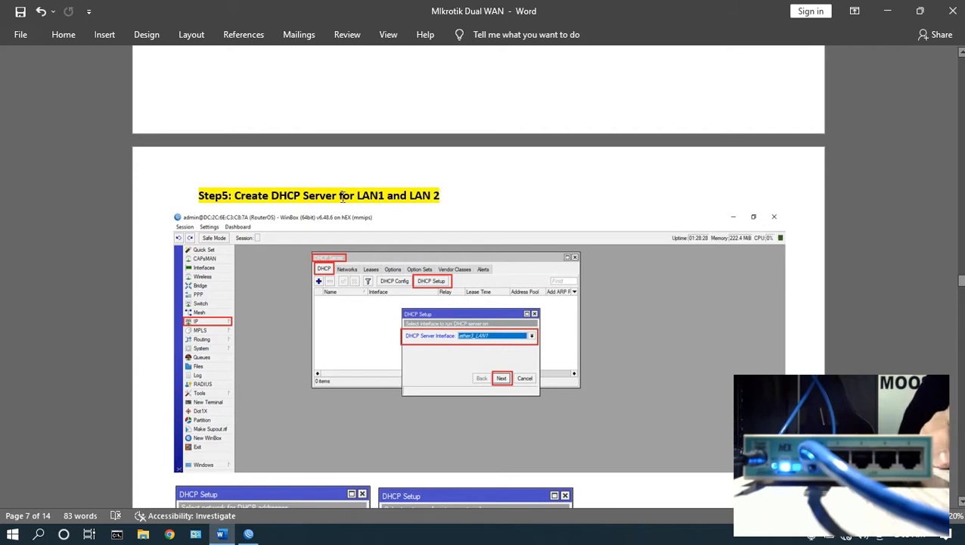
pyautogui.scroll(-4, 422, 197)
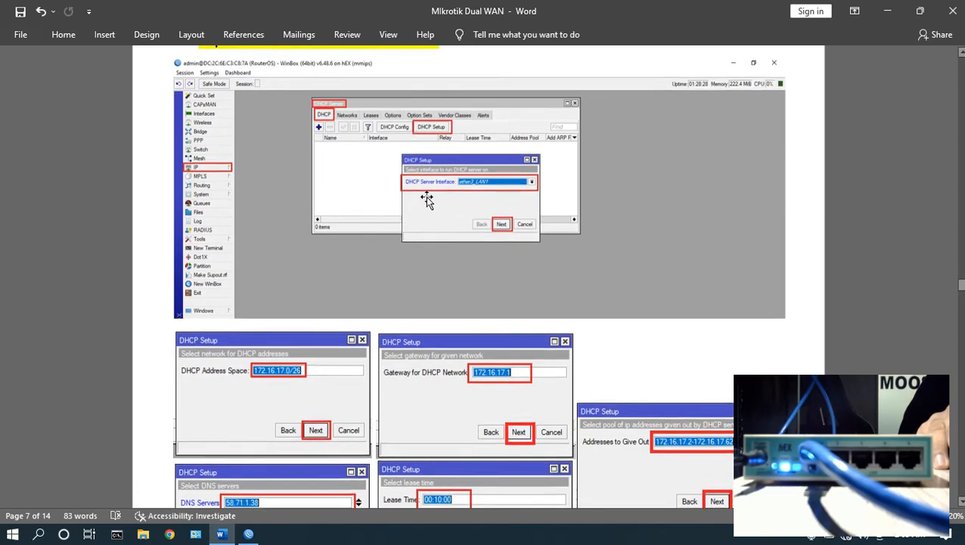
pyautogui.scroll(2, 427, 198)
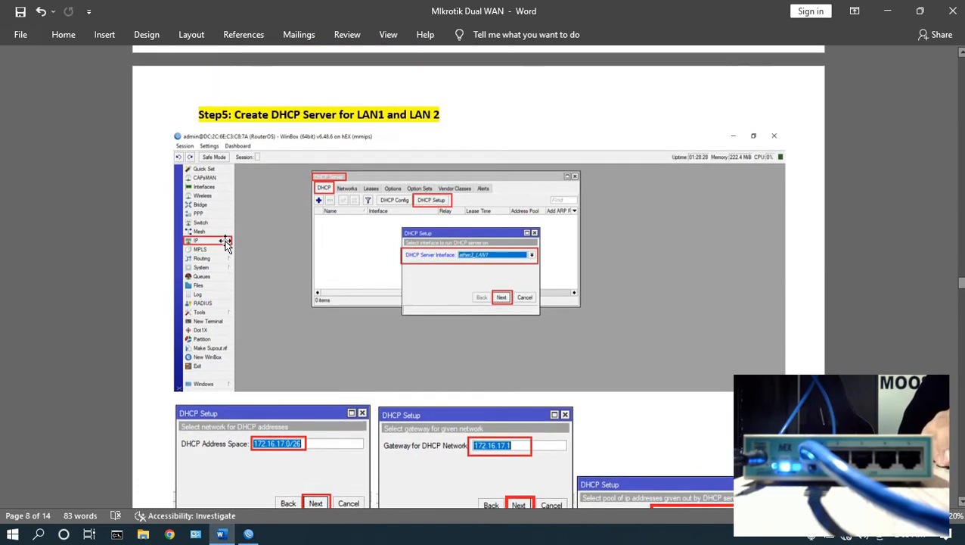
pyautogui.scroll(-1, 327, 199)
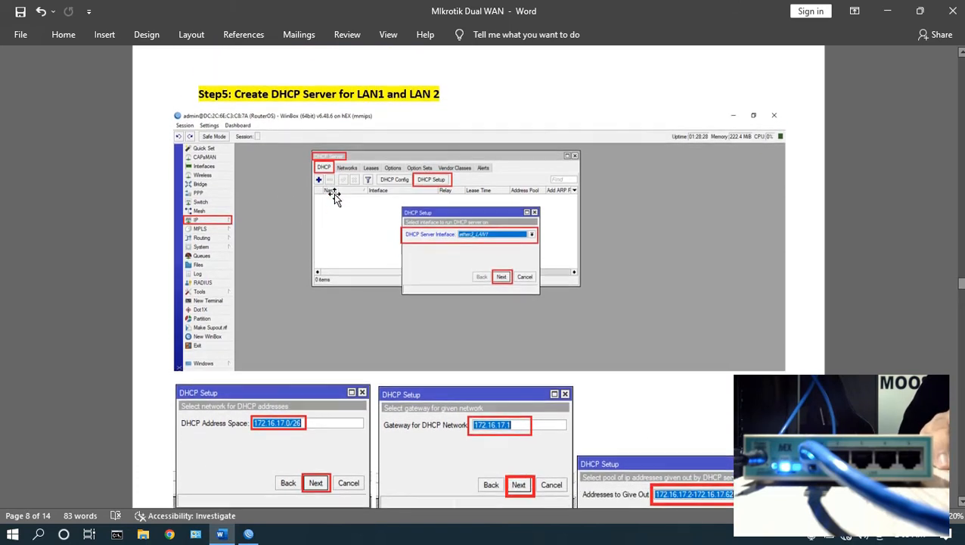
pyautogui.scroll(-1, 479, 239)
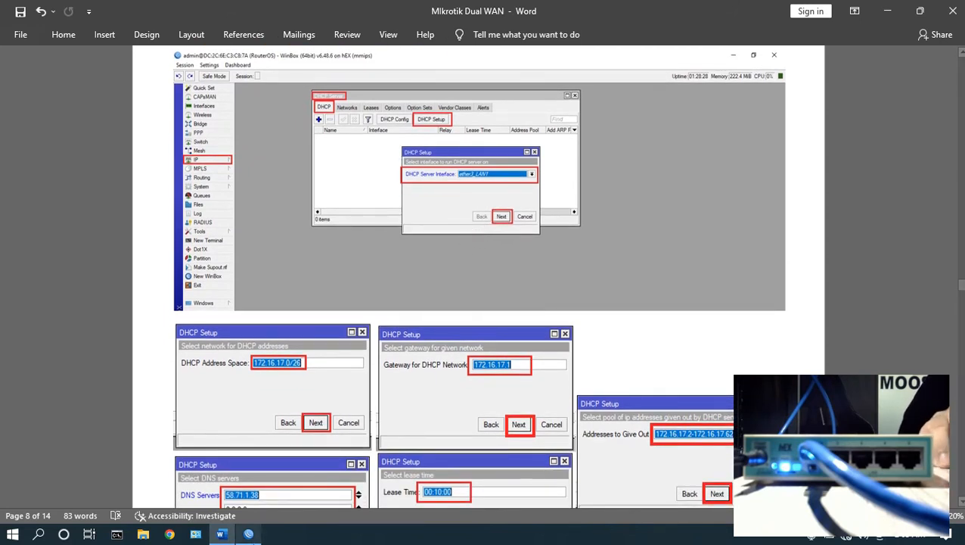
pyautogui.click(248, 534)
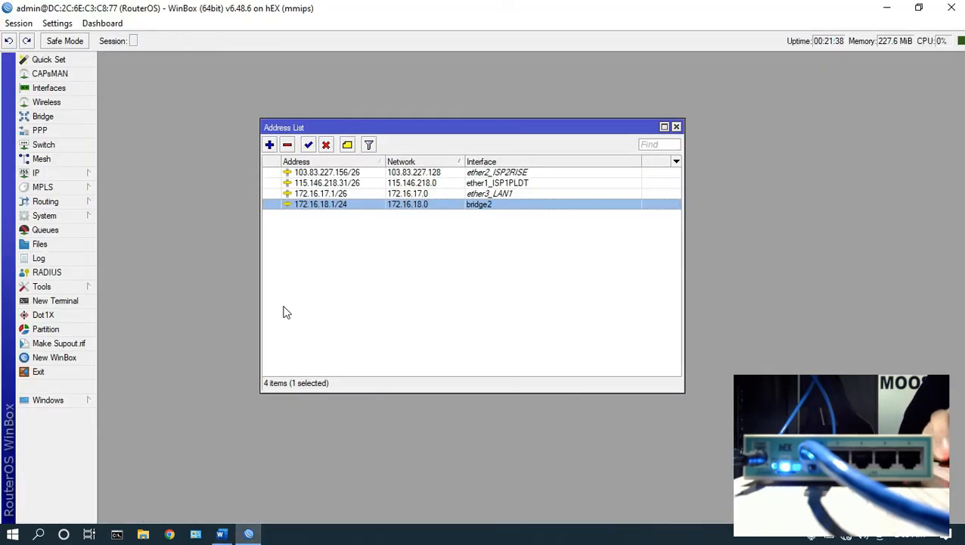
pyautogui.click(676, 126)
pyautogui.click(40, 175)
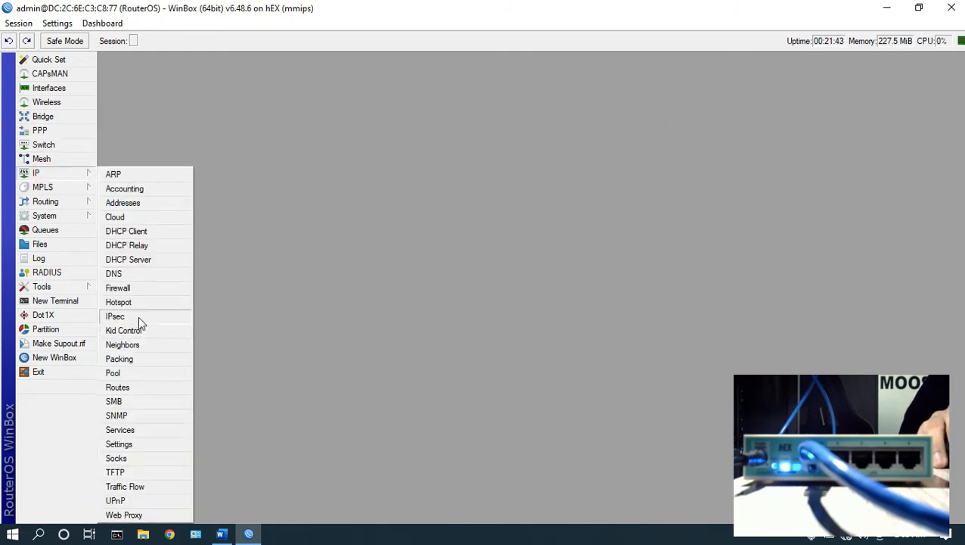
pyautogui.click(144, 205)
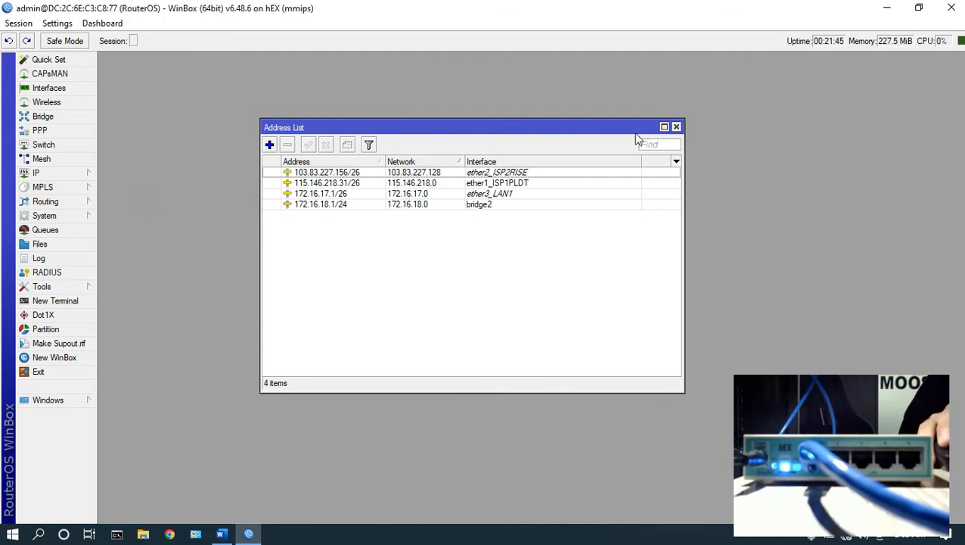
pyautogui.click(678, 126)
# Open the DHCP Server settings and start DHCP Setup with ether3_LAN1 as the server interface.
pyautogui.click(82, 174)
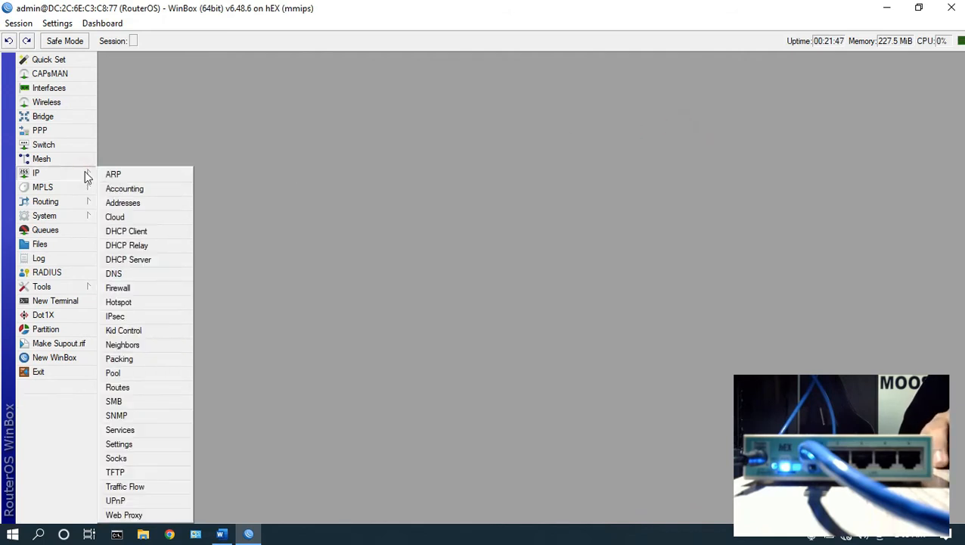
pyautogui.click(157, 261)
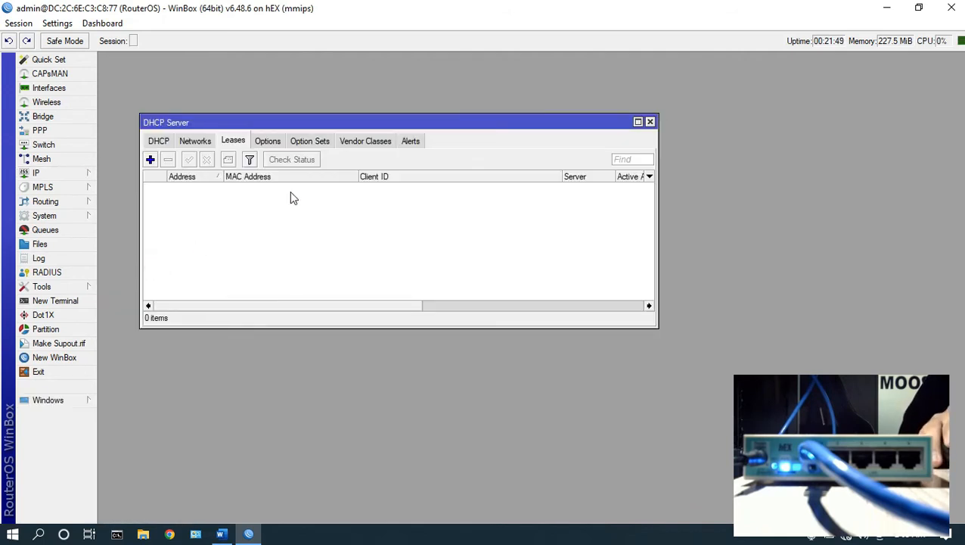
pyautogui.click(160, 141)
pyautogui.click(331, 160)
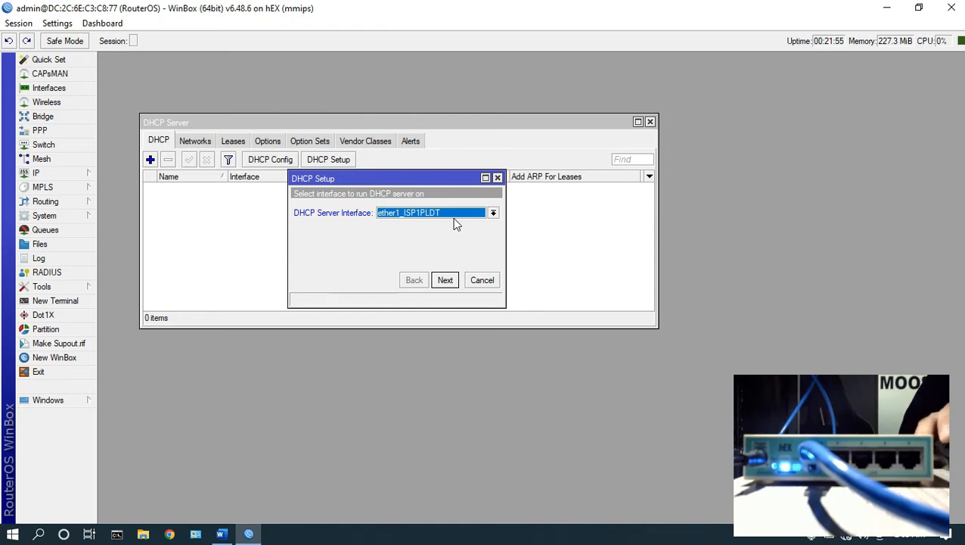
pyautogui.click(459, 213)
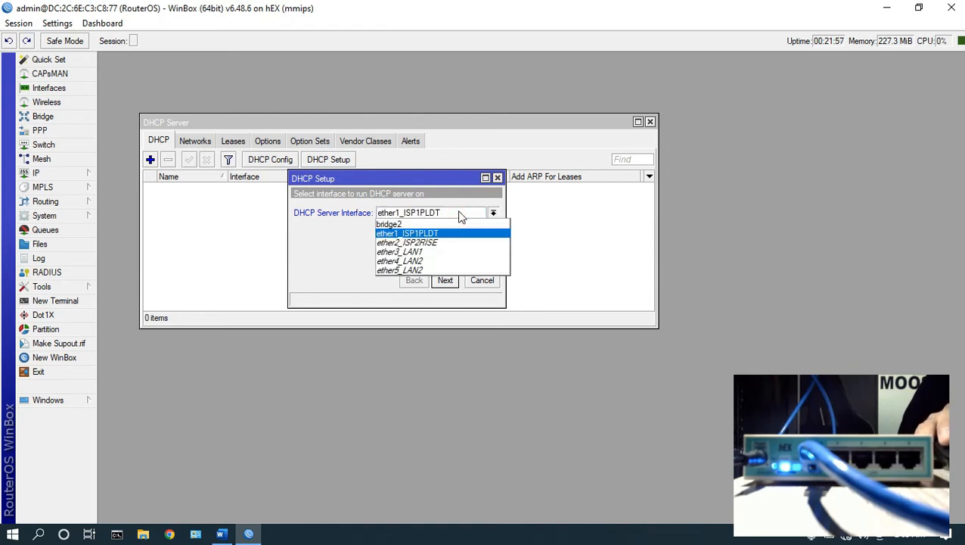
pyautogui.click(448, 254)
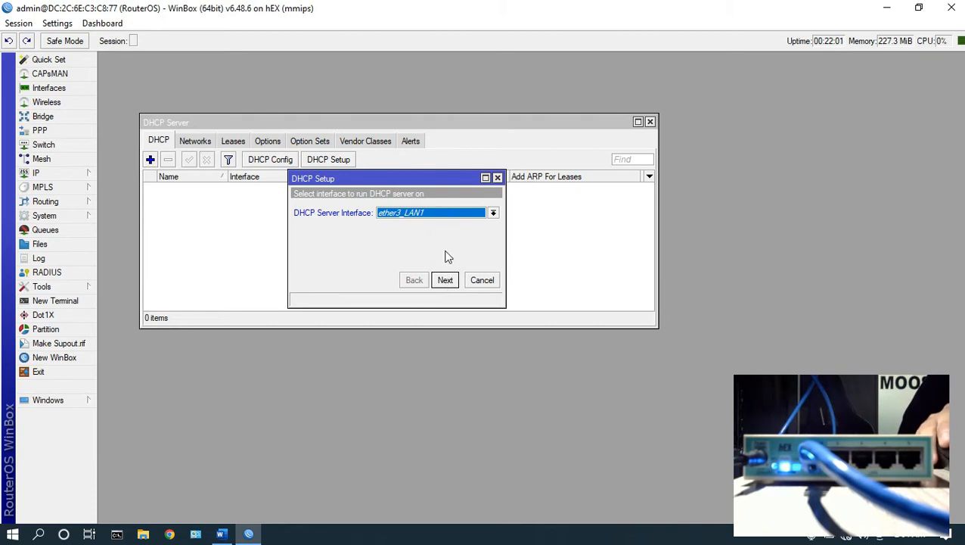
pyautogui.click(445, 279)
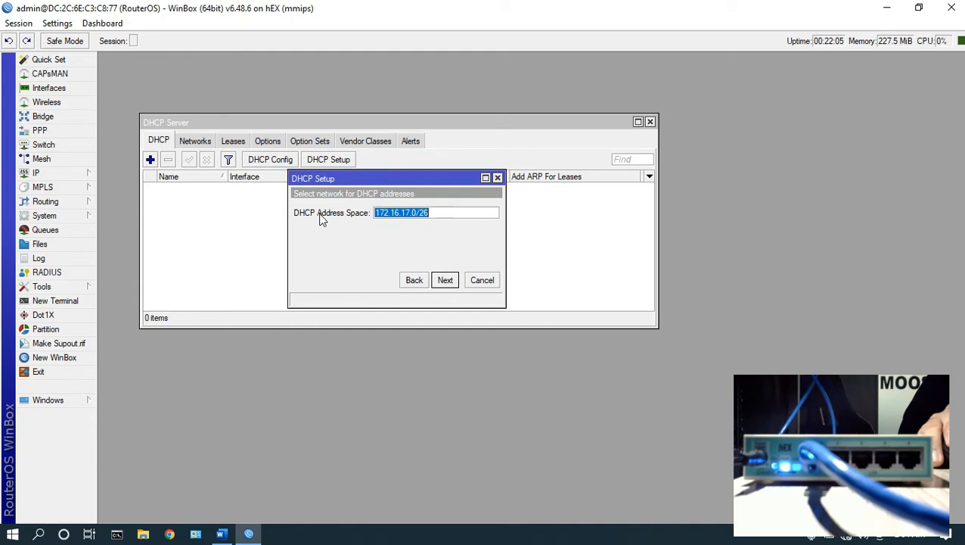
# Accept the DHCP address space 172.16.17.0/26, gateway 172.16.17.1, and address pool 172.16.17.2-172.16.17.62 for LAN1.
pyautogui.click(430, 214)
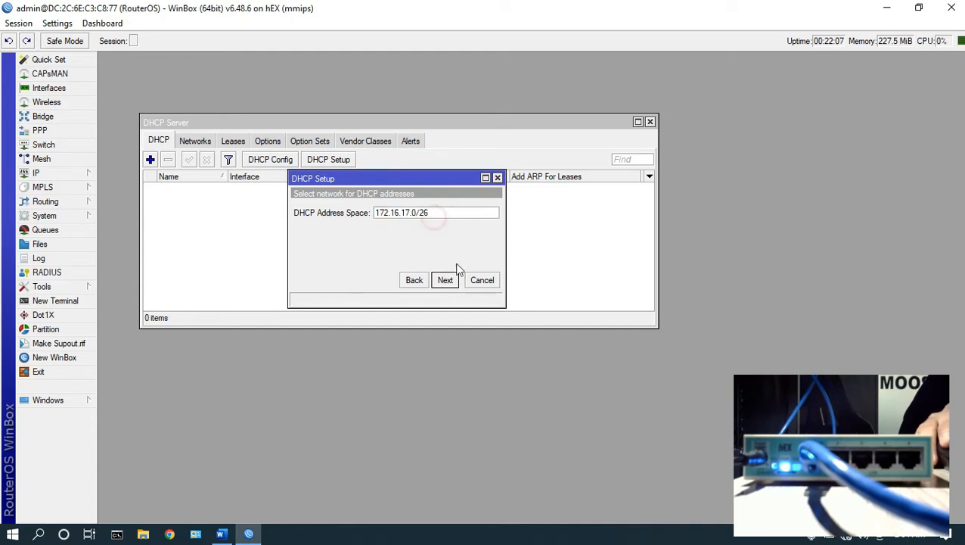
pyautogui.click(446, 281)
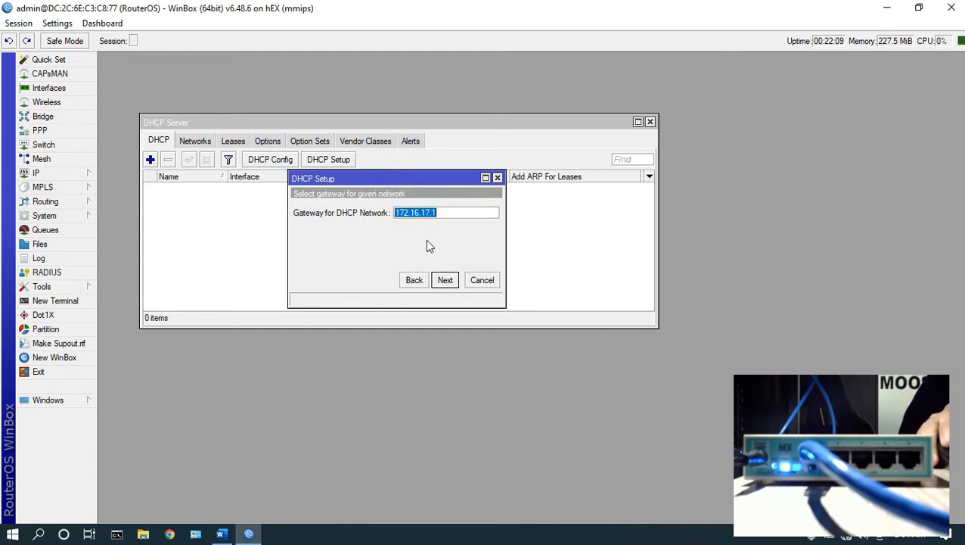
pyautogui.click(445, 282)
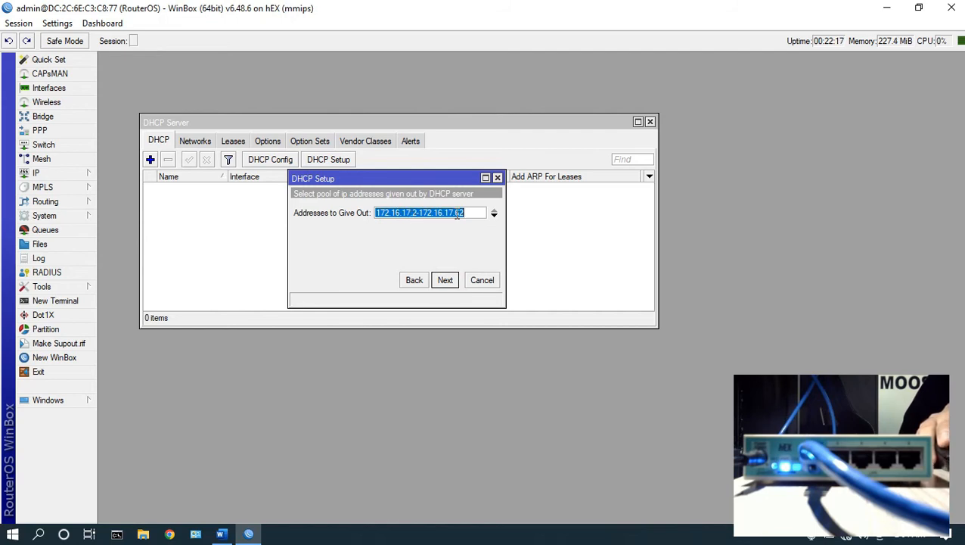
pyautogui.click(446, 281)
# Accept the LAN1 address pool, switch to Word to look up ISP1_PLDT's DNS address in the network diagram, and return to WinBox.
pyautogui.click(463, 214)
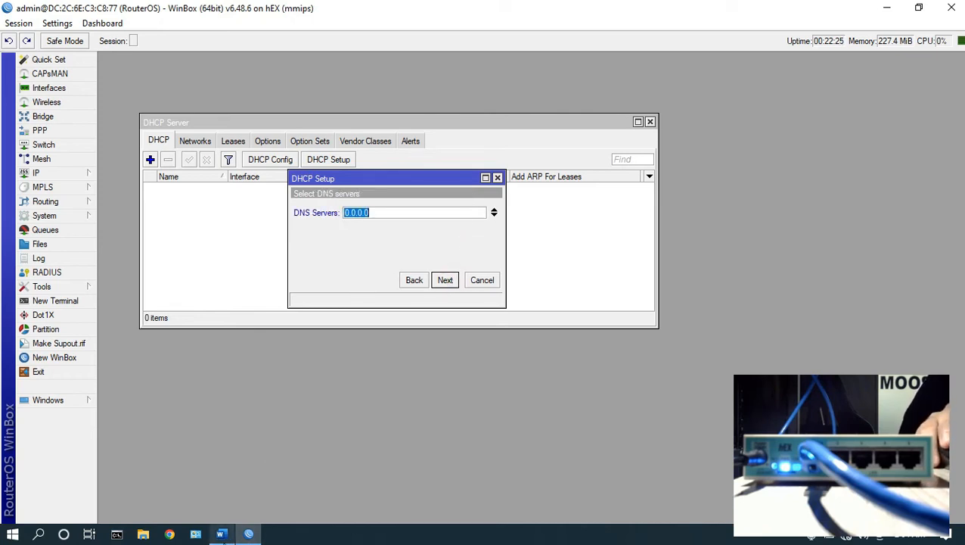
pyautogui.click(221, 535)
pyautogui.moveTo(950, 269); pyautogui.dragTo(959, 50)
pyautogui.scroll(-1, 710, 333)
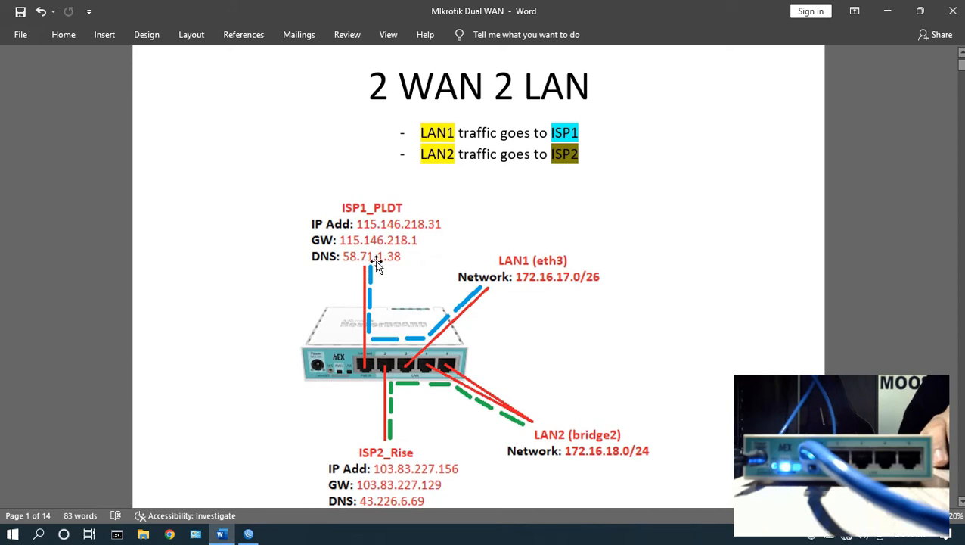
pyautogui.click(248, 534)
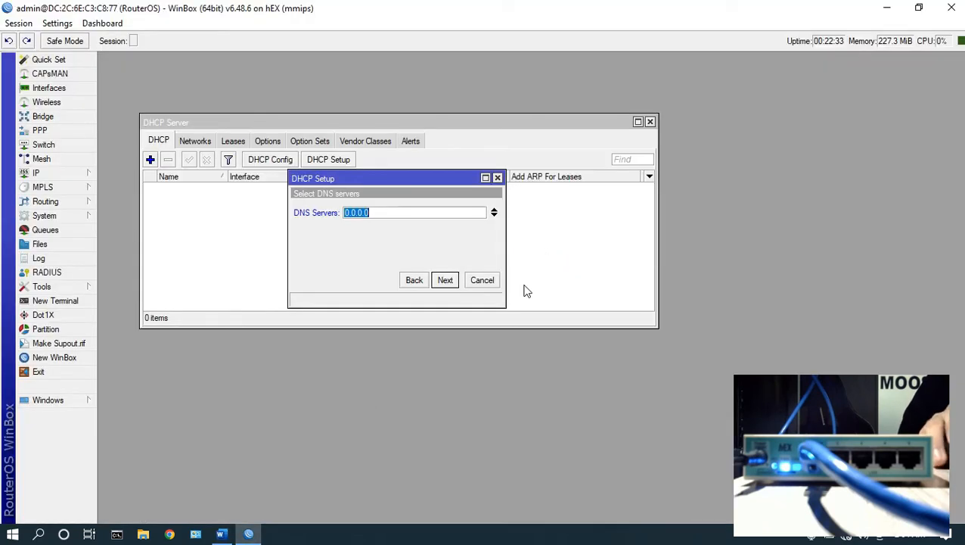
# Set the LAN1 DHCP server's first DNS server to 58.71.1.38 and check it against the diagram in Word.
pyautogui.moveTo(412, 212); pyautogui.dragTo(315, 213)
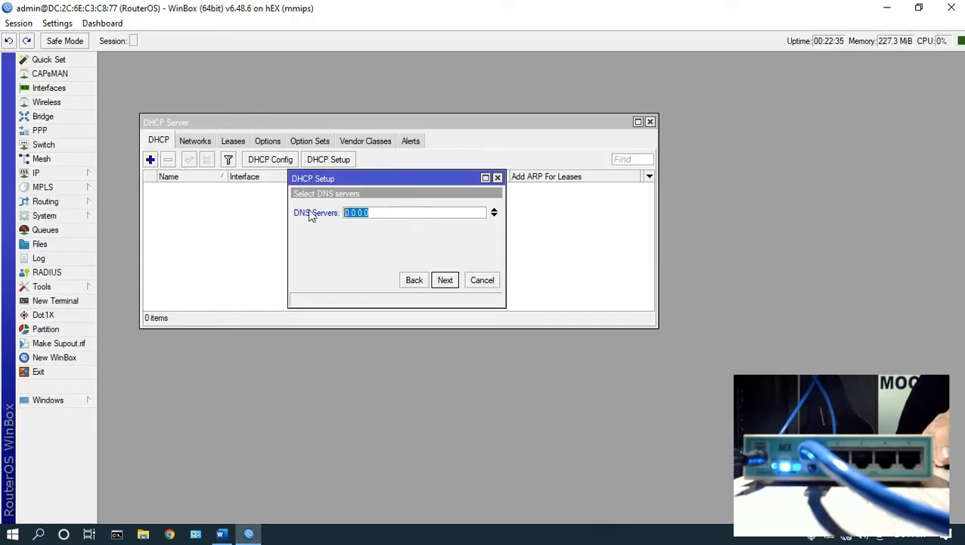
pyautogui.write('58.71')
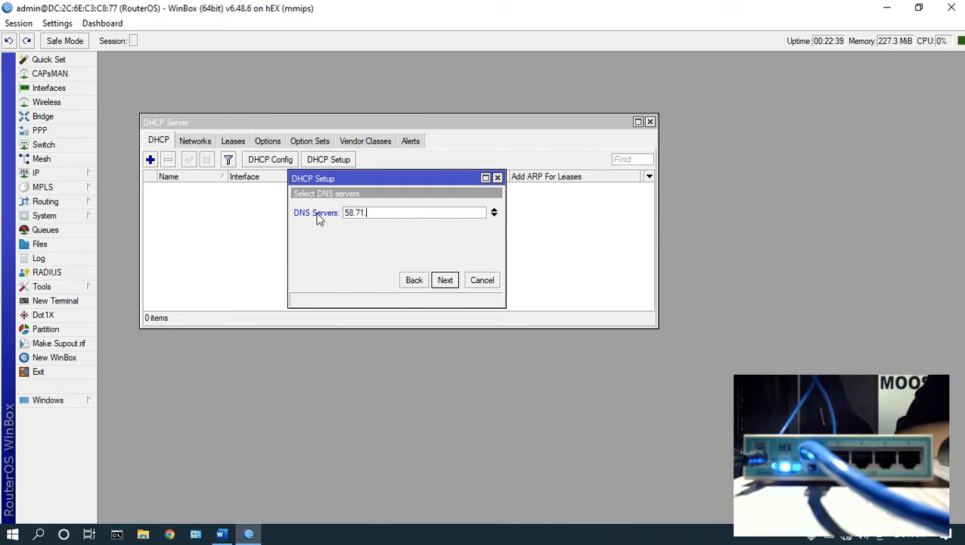
pyautogui.write('.1.38')
pyautogui.click(222, 534)
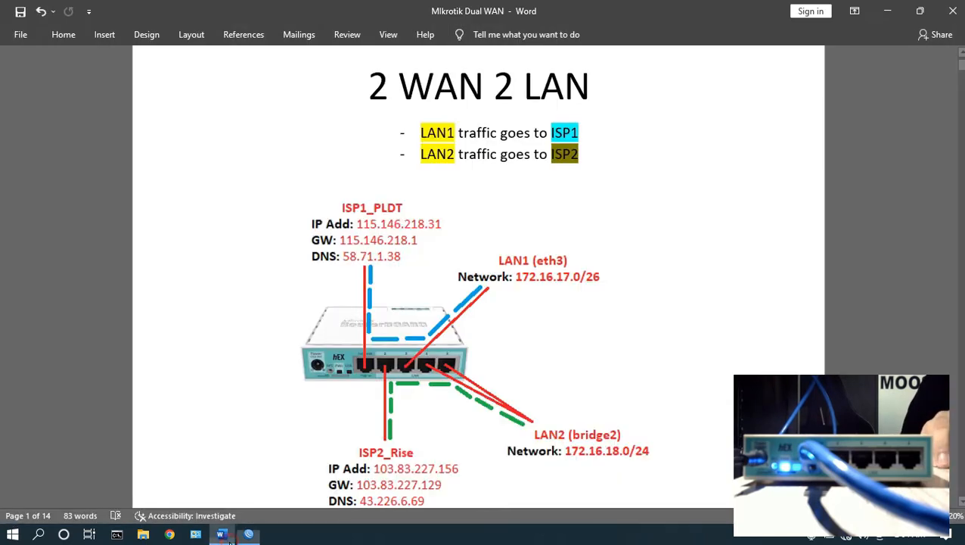
pyautogui.click(248, 534)
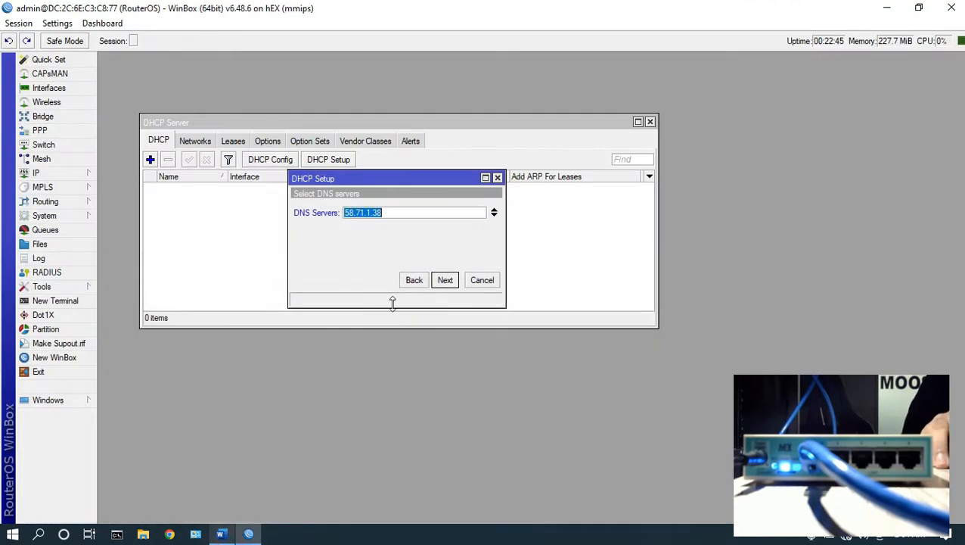
# Add 8.8.8.8 as LAN1's second DNS server and finish the DHCP setup with a lease time of 00:10:00.
pyautogui.click(494, 212)
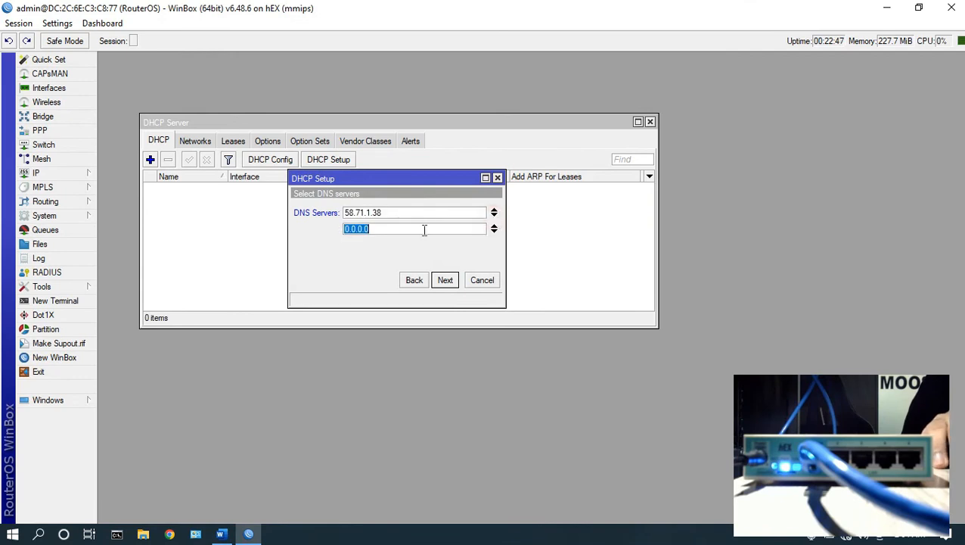
pyautogui.press('BackSpace')
pyautogui.write('8')
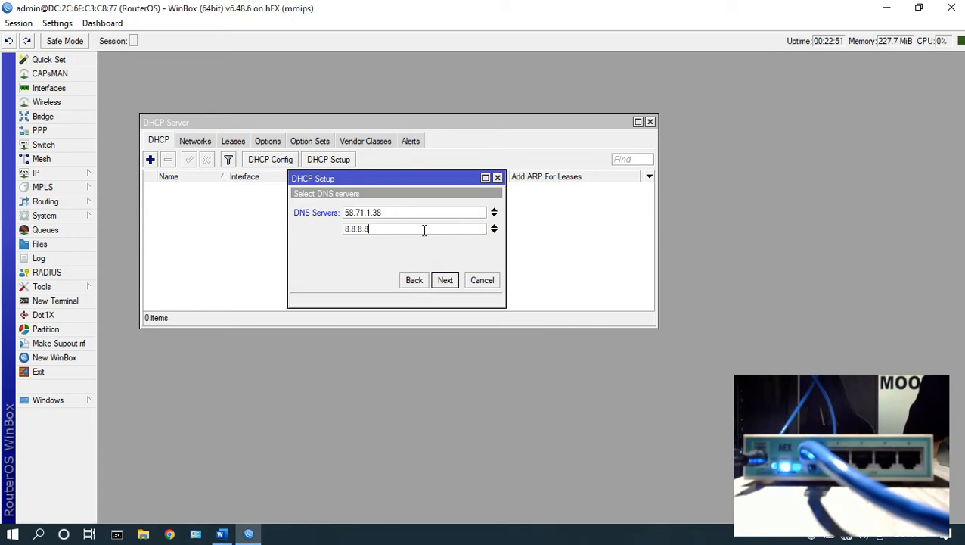
pyautogui.write('.8.8.8')
pyautogui.click(446, 280)
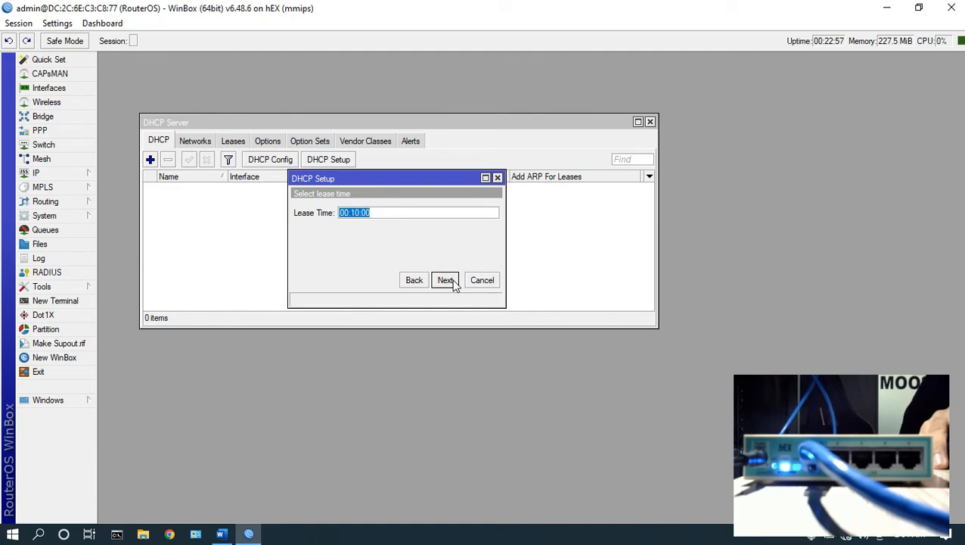
pyautogui.click(445, 280)
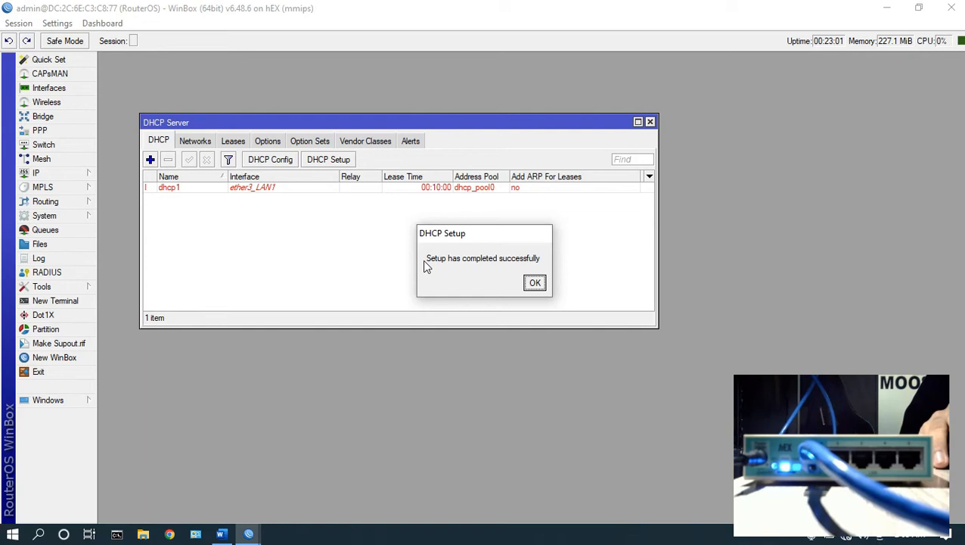
pyautogui.click(534, 285)
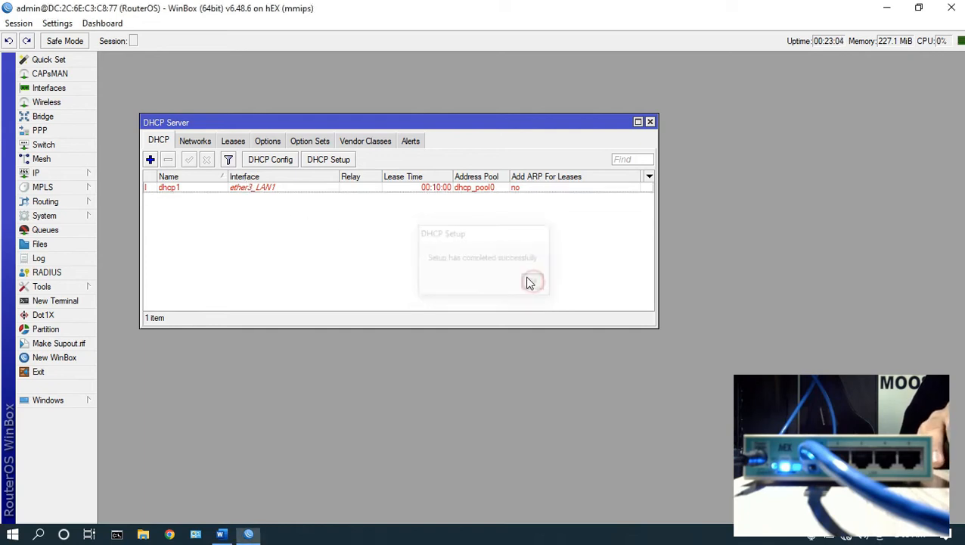
# Start DHCP Setup on bridge2, accepting address space 172.16.18.0/24, the proposed gateway, and address pool 172.16.18.2-172.16.18.254.
pyautogui.click(340, 161)
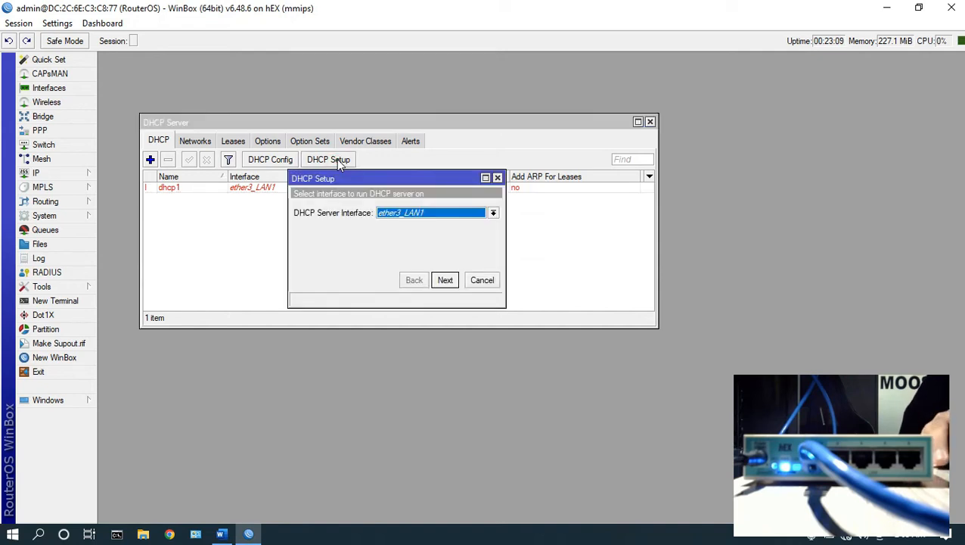
pyautogui.click(439, 213)
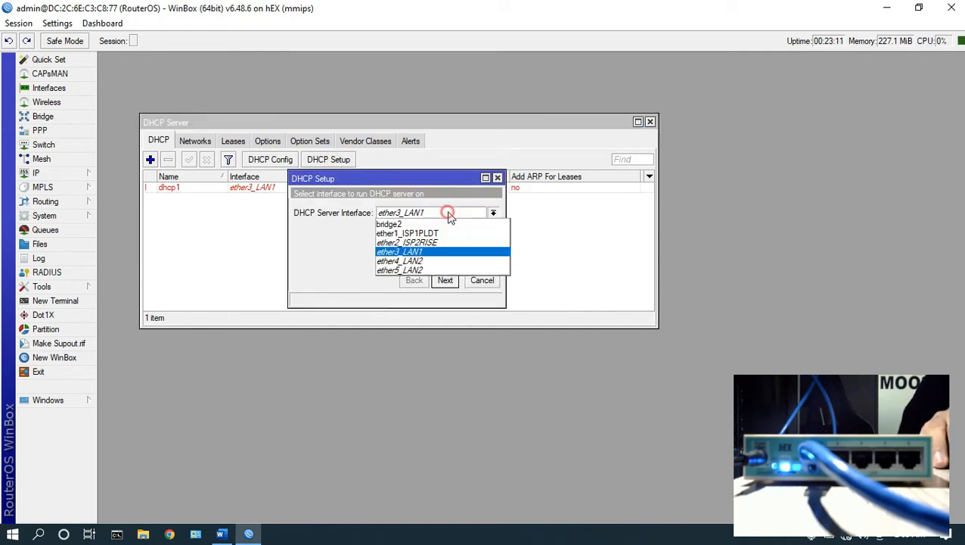
pyautogui.click(429, 226)
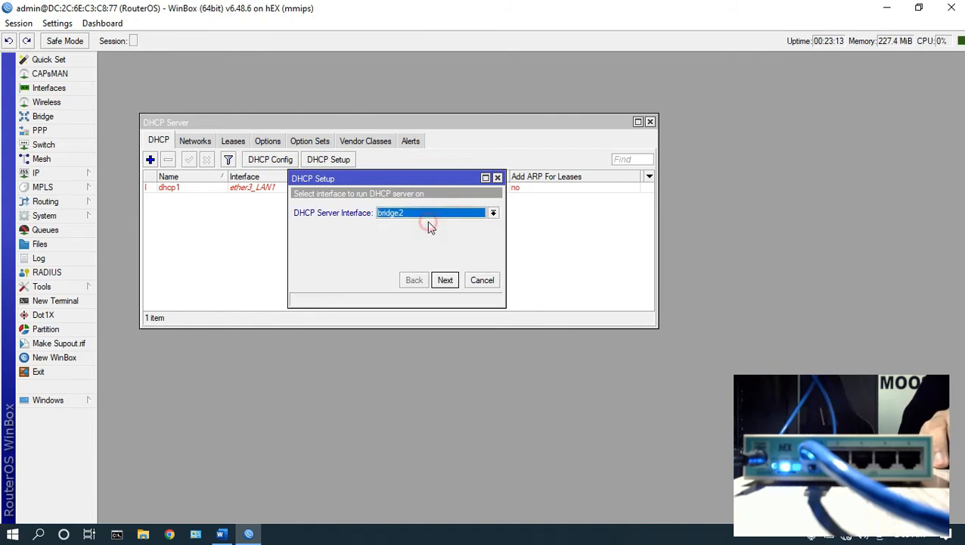
pyautogui.click(443, 281)
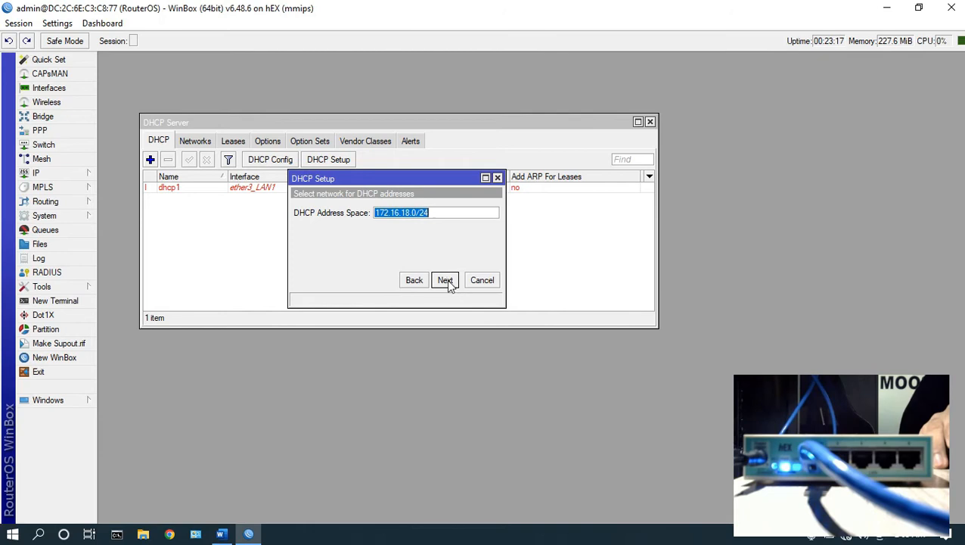
pyautogui.click(446, 279)
pyautogui.click(446, 279)
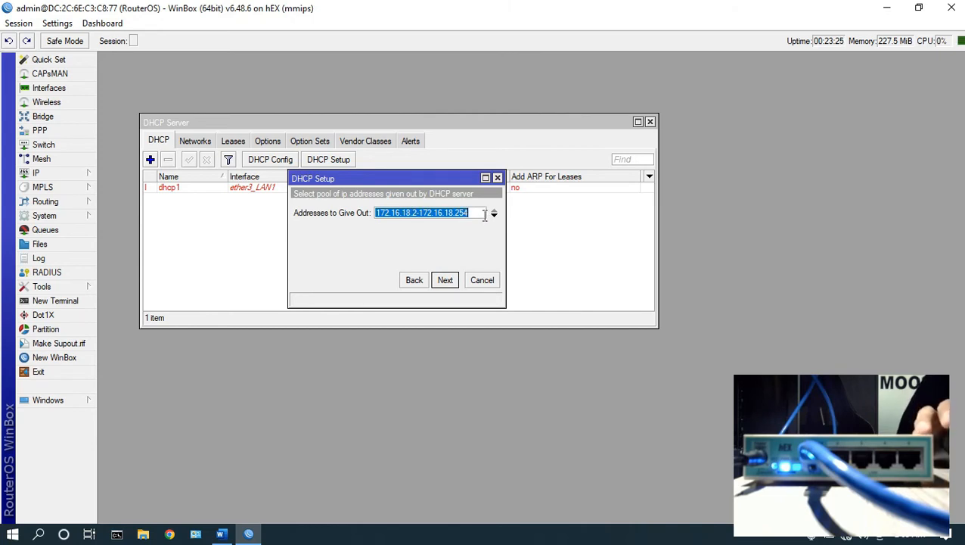
pyautogui.click(445, 280)
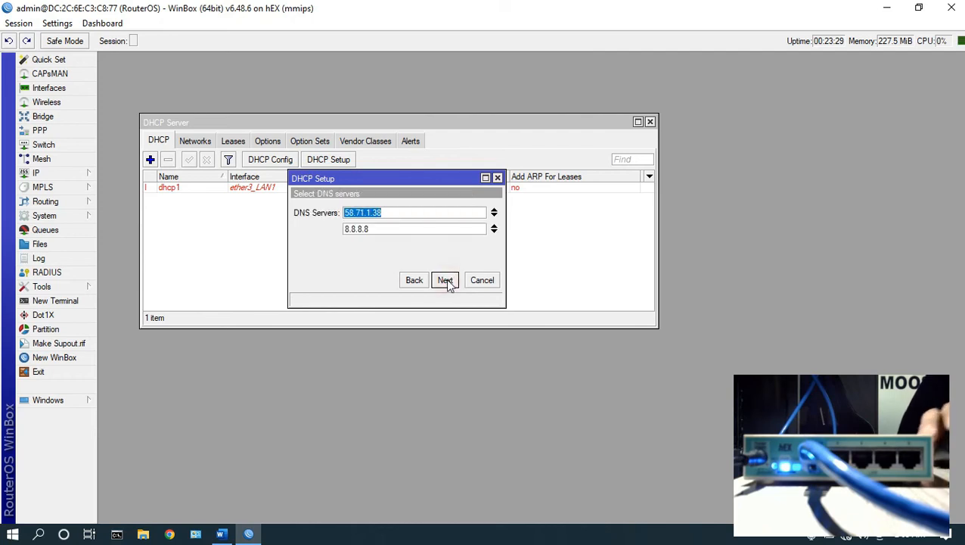
# Look up ISP2_Rise's DNS address in the Word diagram and set bridge2's first DNS server to 43.226.6.69 in WinBox.
pyautogui.click(220, 534)
pyautogui.keyDown('ctrl'); pyautogui.scroll(2, 508, 440); pyautogui.keyUp('ctrl')
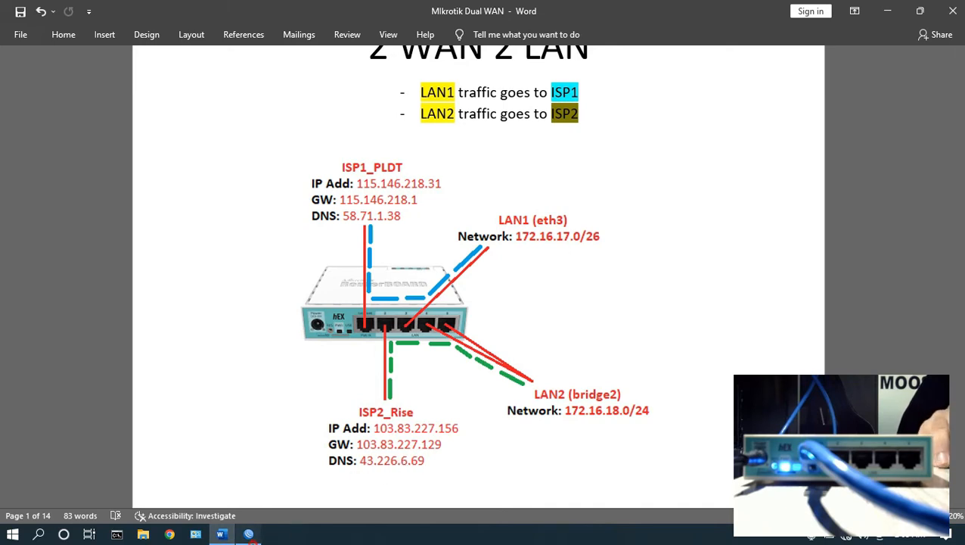
pyautogui.click(248, 534)
pyautogui.moveTo(404, 213); pyautogui.dragTo(317, 198)
pyautogui.press('BackSpace')
pyautogui.write('43.')
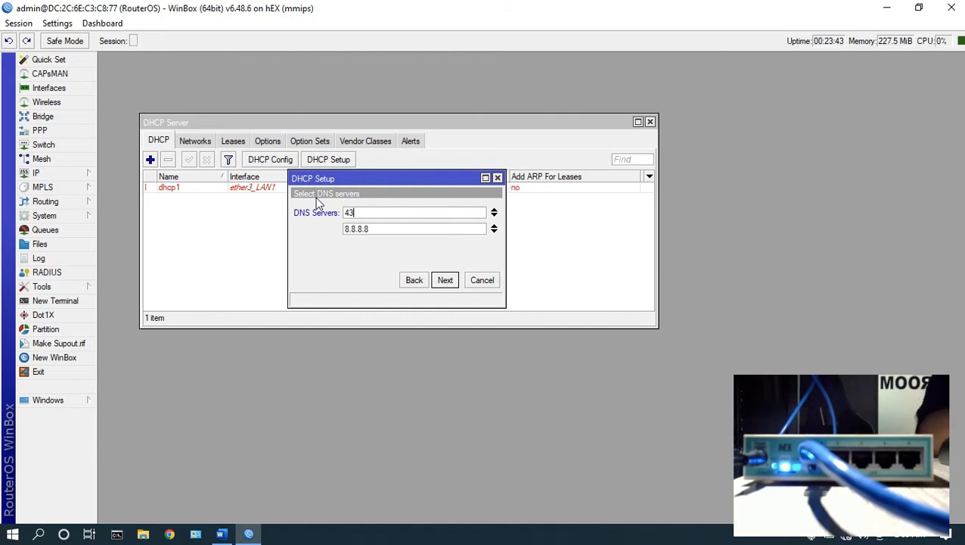
pyautogui.click(221, 534)
pyautogui.click(220, 534)
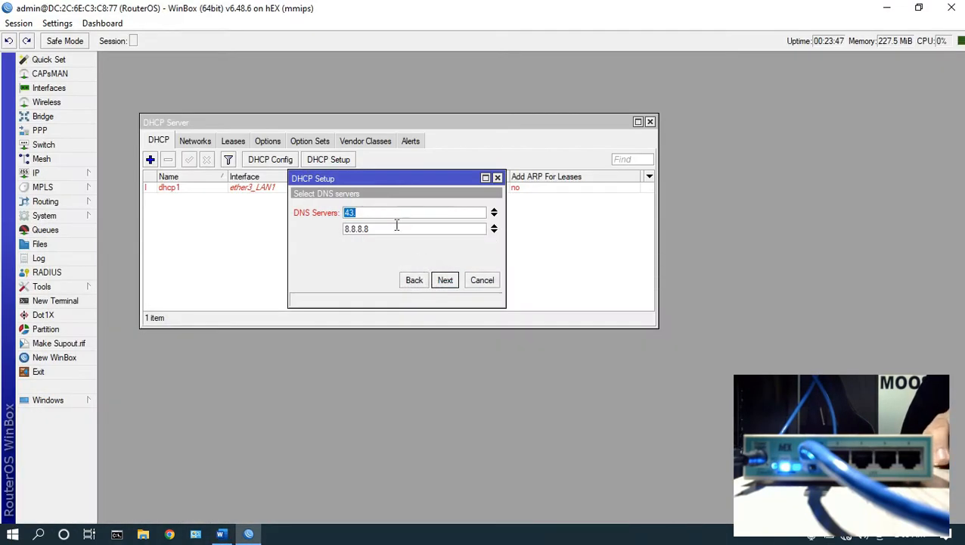
pyautogui.click(393, 213)
pyautogui.write('226.6.69')
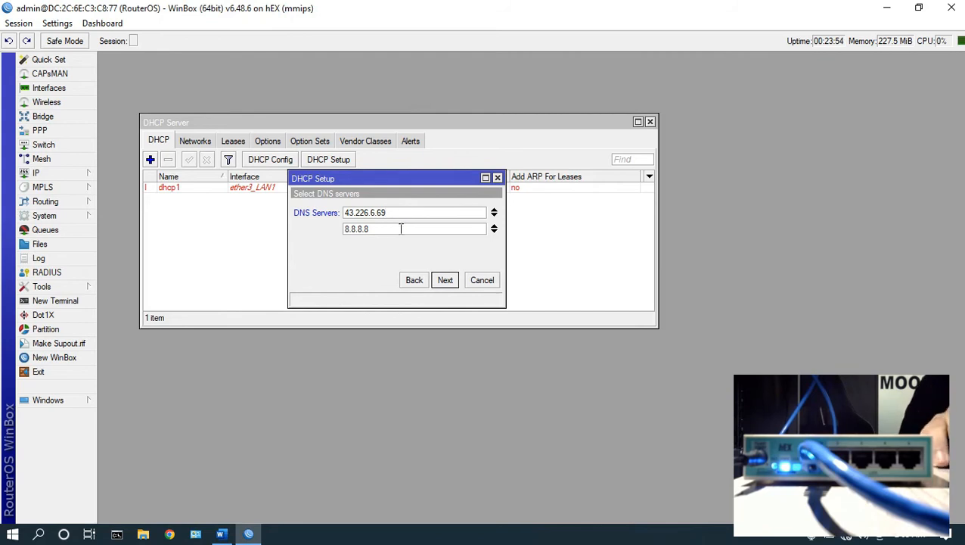
# Keep 8.8.8.8 as bridge2's second DNS server and finish the DHCP setup with a lease time of 00:10:00.
pyautogui.doubleClick(389, 230)
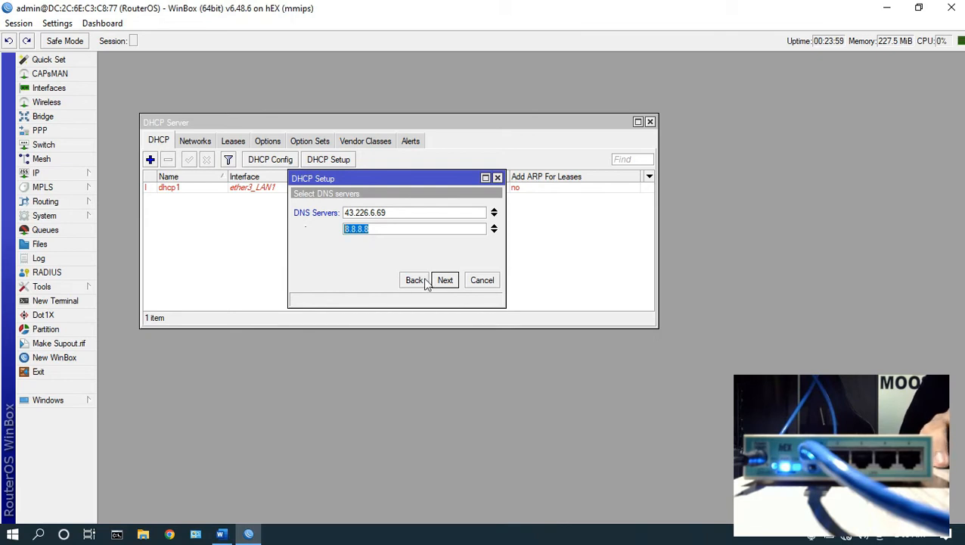
pyautogui.click(445, 280)
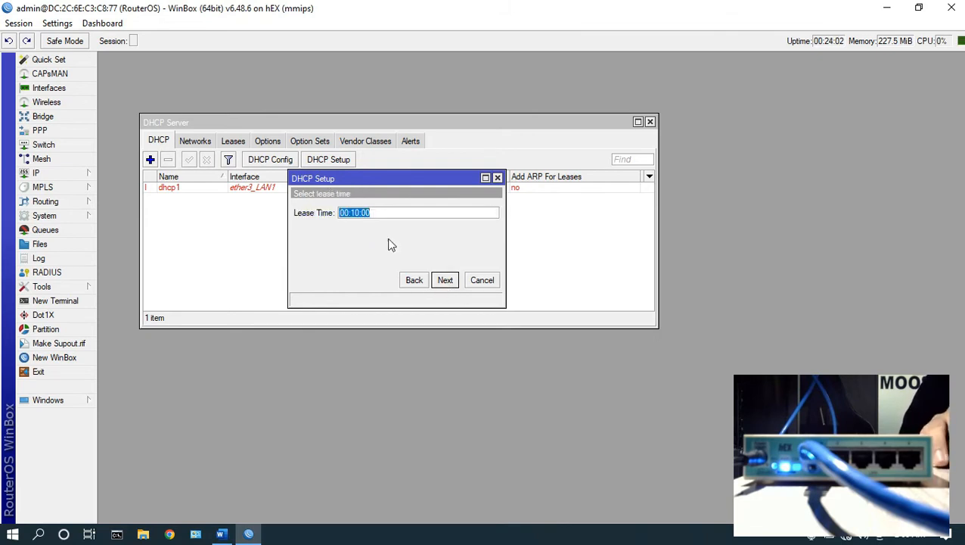
pyautogui.click(444, 280)
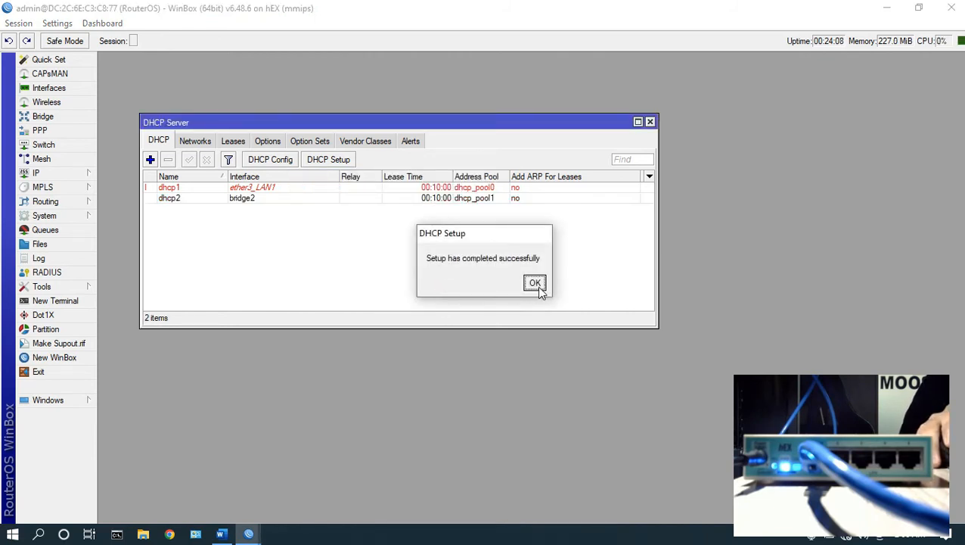
pyautogui.click(535, 283)
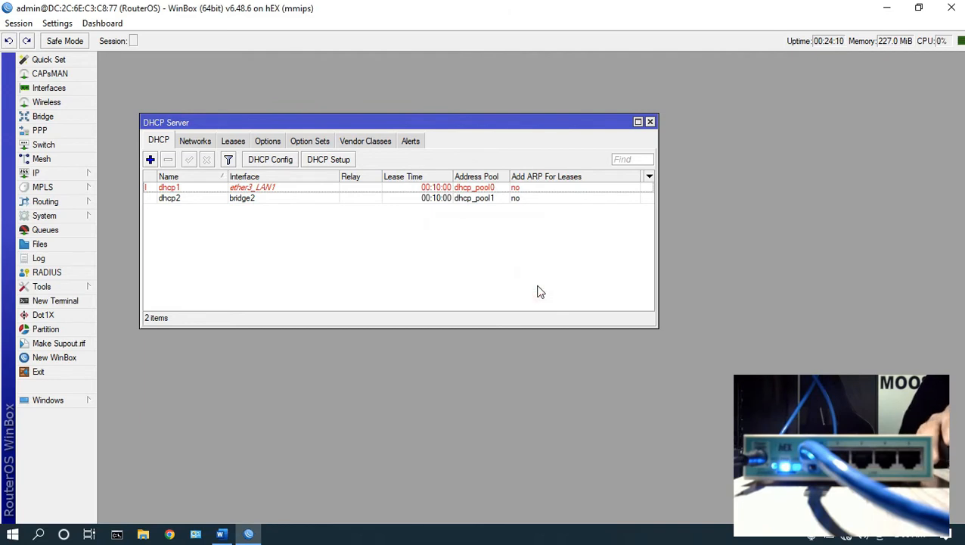
# Switch to Word and read the firewall mangle rule instructions for ISP1_PLDT and ISP2_RISE, up to the static routes section.
pyautogui.click(221, 534)
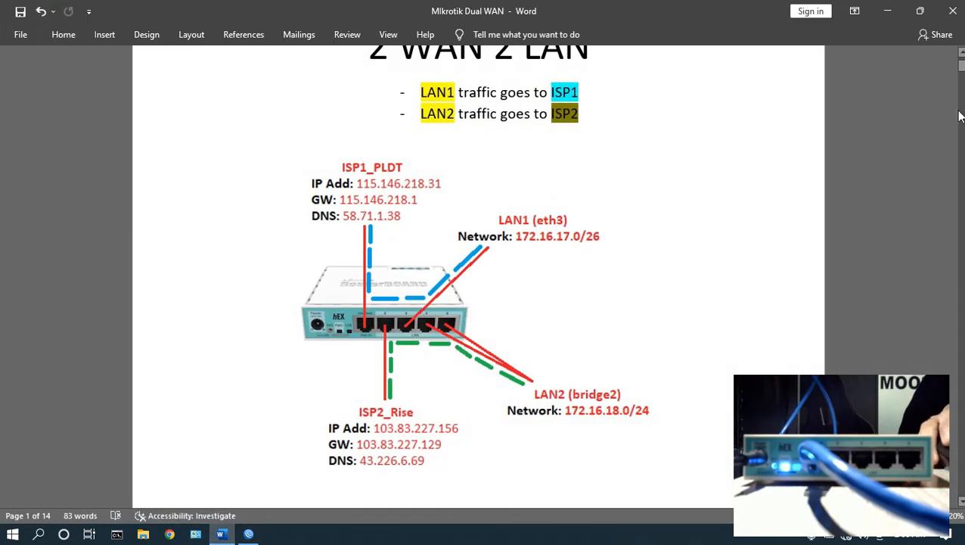
pyautogui.moveTo(960, 65); pyautogui.dragTo(961, 347)
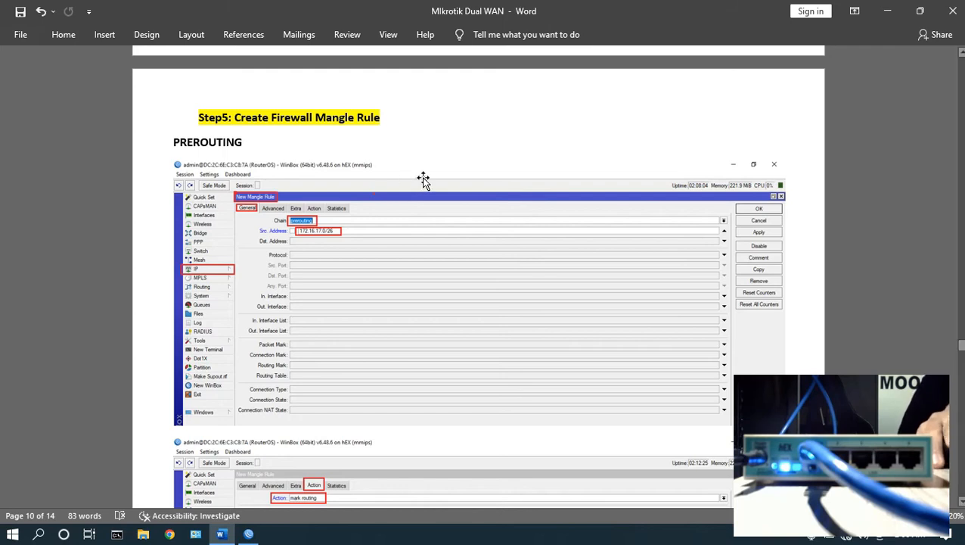
pyautogui.scroll(-1, 313, 219)
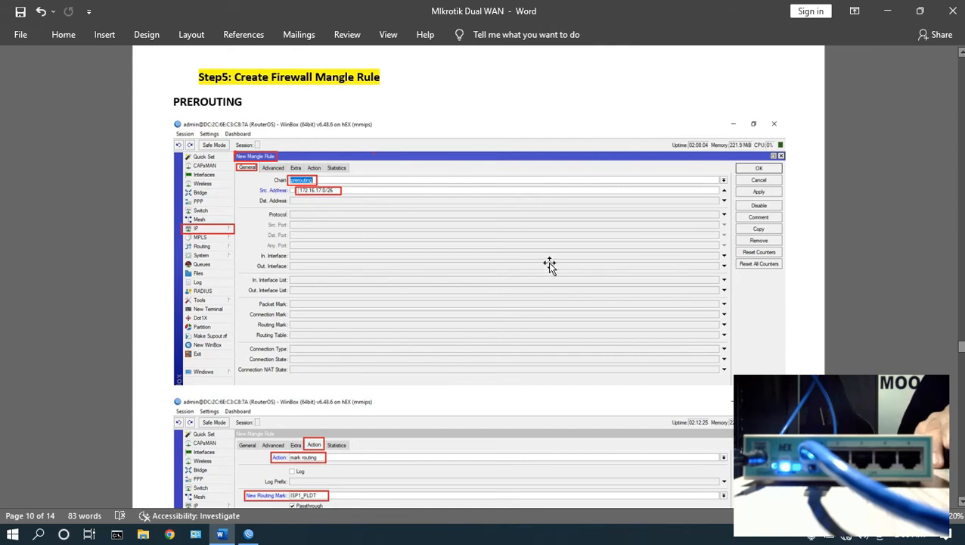
pyautogui.scroll(-5, 552, 262)
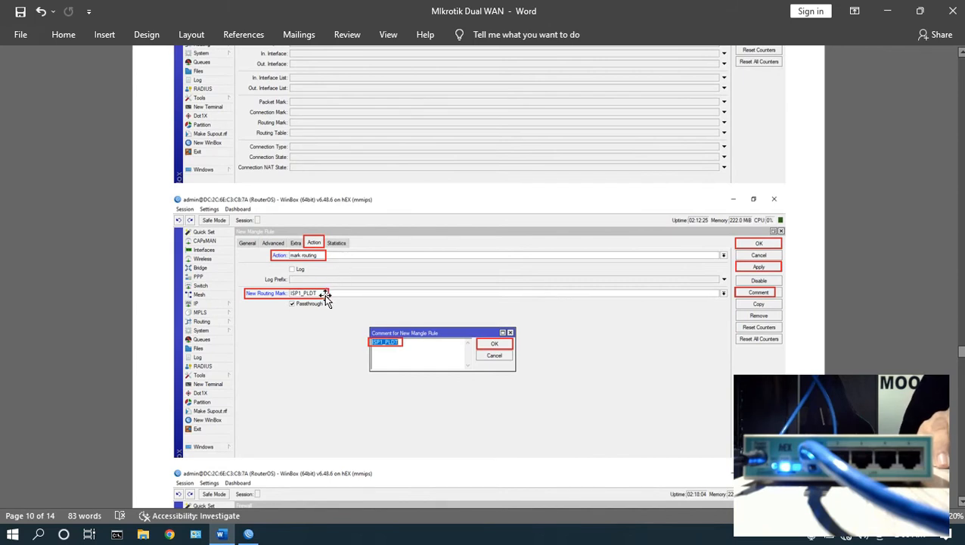
pyautogui.scroll(-15, 326, 300)
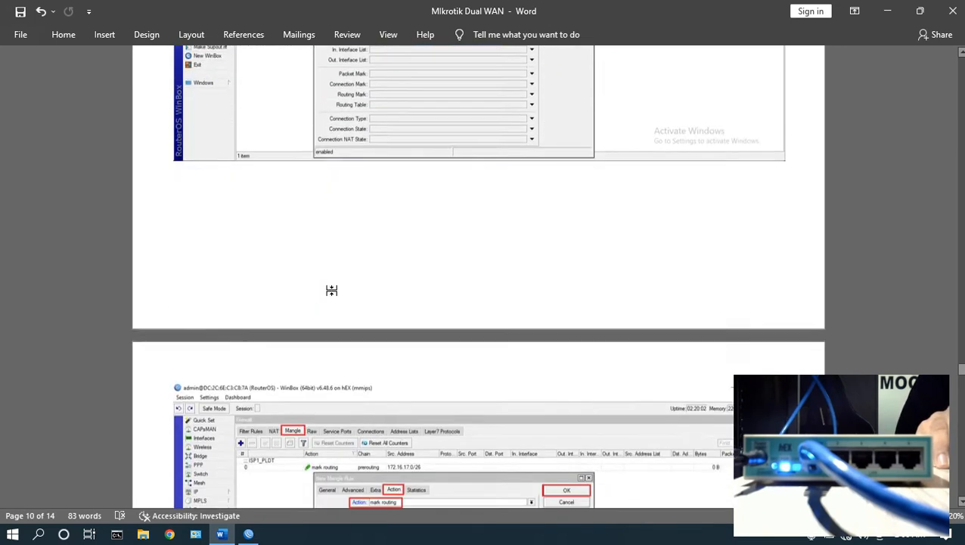
pyautogui.scroll(-10, 331, 291)
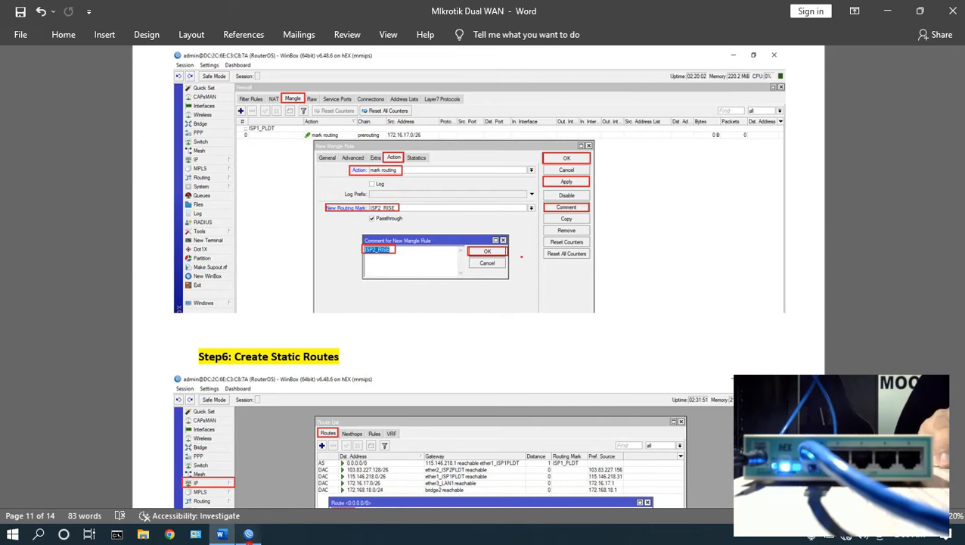
# Return to WinBox and open the firewall's Mangle rule list.
pyautogui.click(248, 534)
pyautogui.click(79, 176)
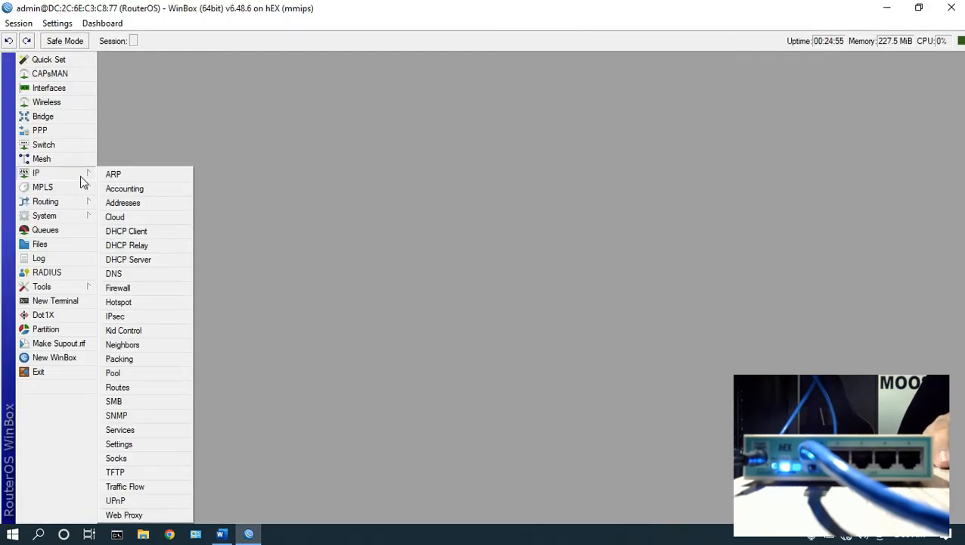
pyautogui.click(119, 288)
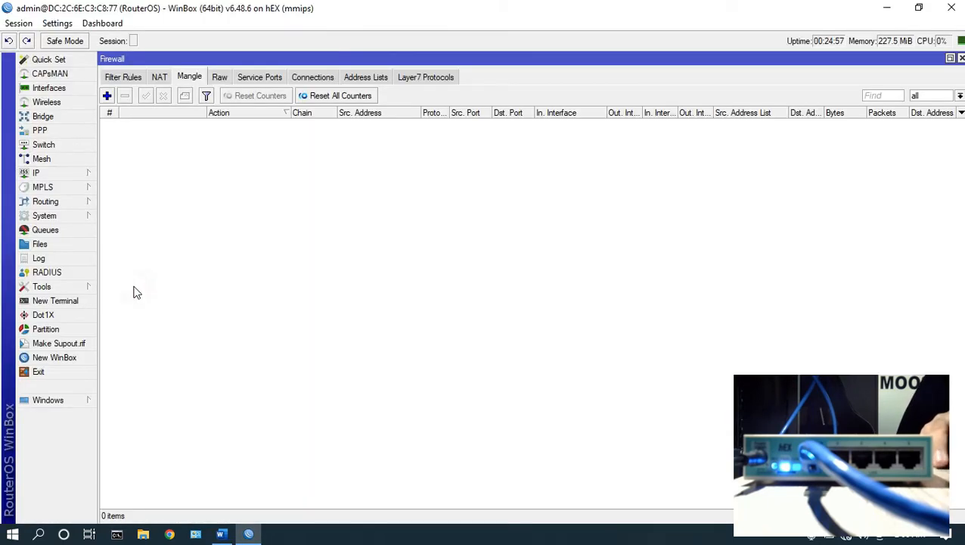
pyautogui.click(187, 79)
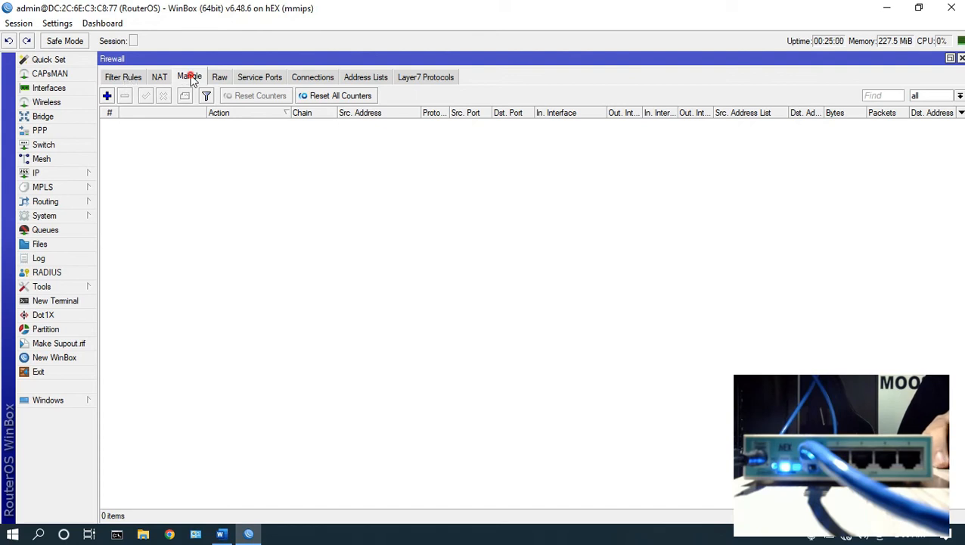
# Start a new prerouting mangle rule with source address 172.16.17.0/26 and check the LAN1 network in the Word diagram before returning to WinBox.
pyautogui.click(108, 96)
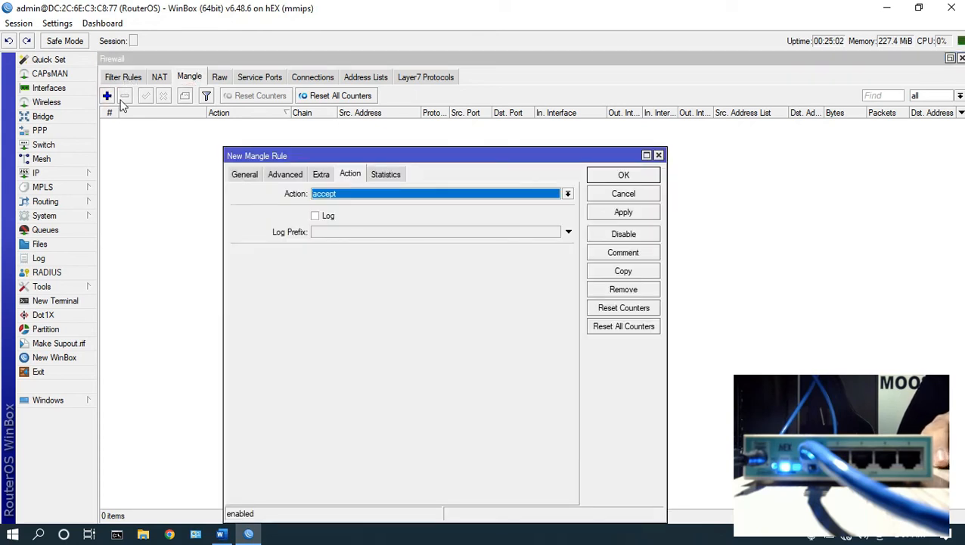
pyautogui.click(242, 174)
pyautogui.moveTo(337, 162); pyautogui.dragTo(341, 141)
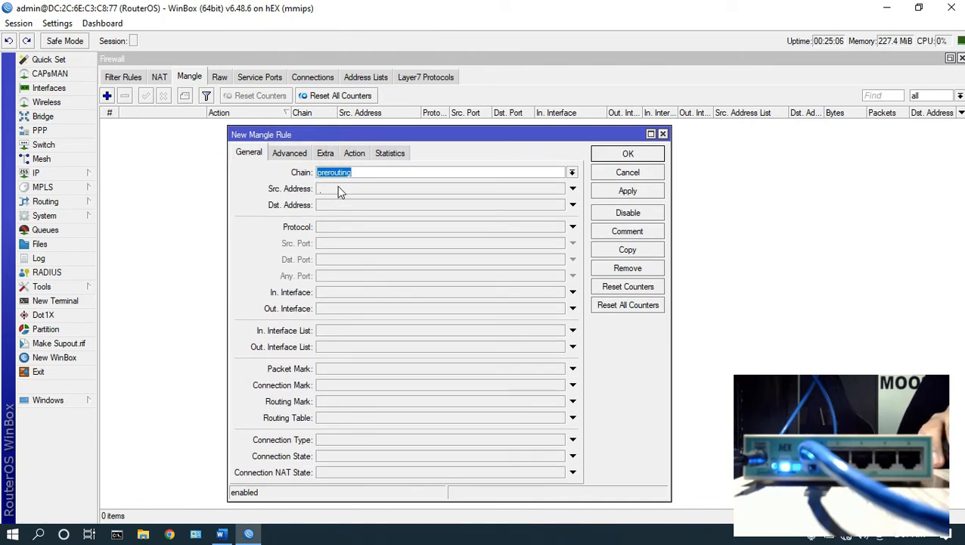
pyautogui.click(370, 189)
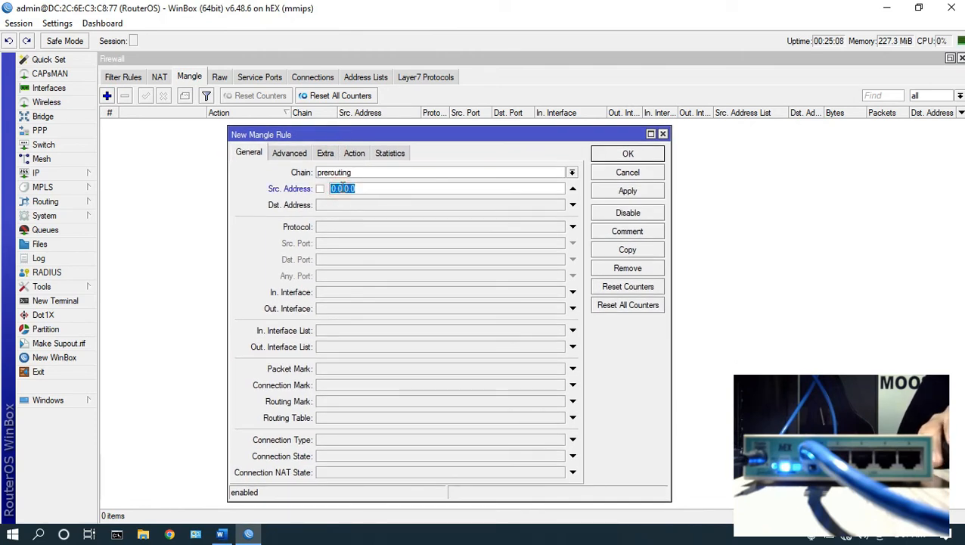
pyautogui.press('BackSpace')
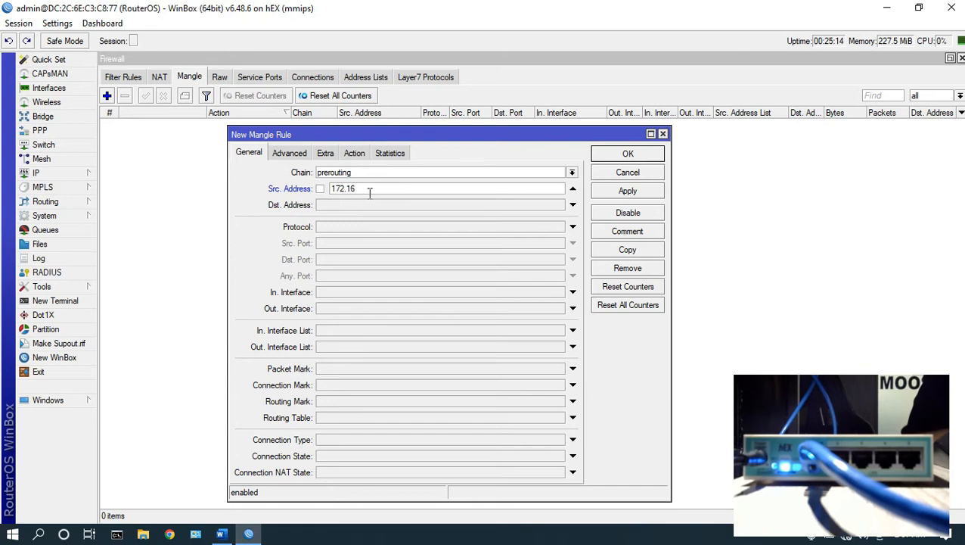
pyautogui.write('172.16.17.0/26')
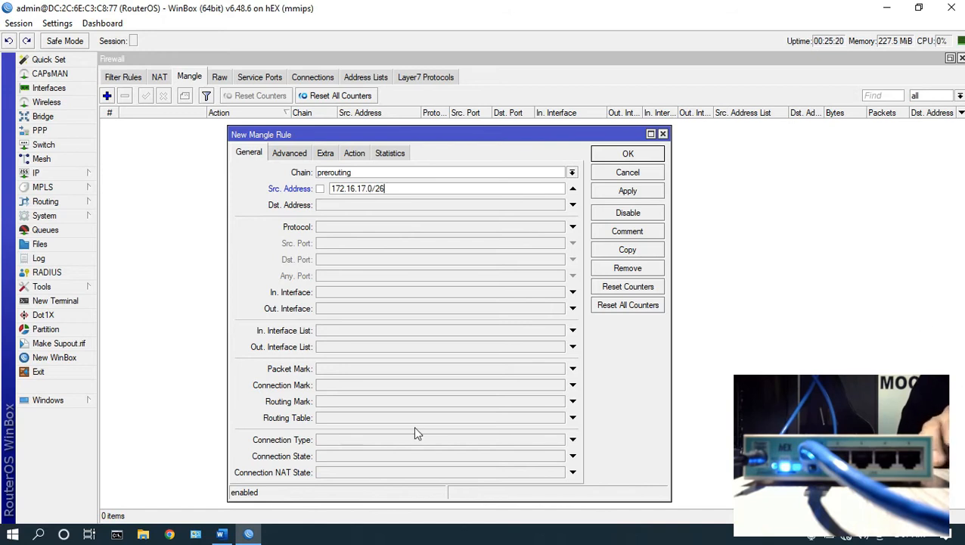
pyautogui.click(221, 535)
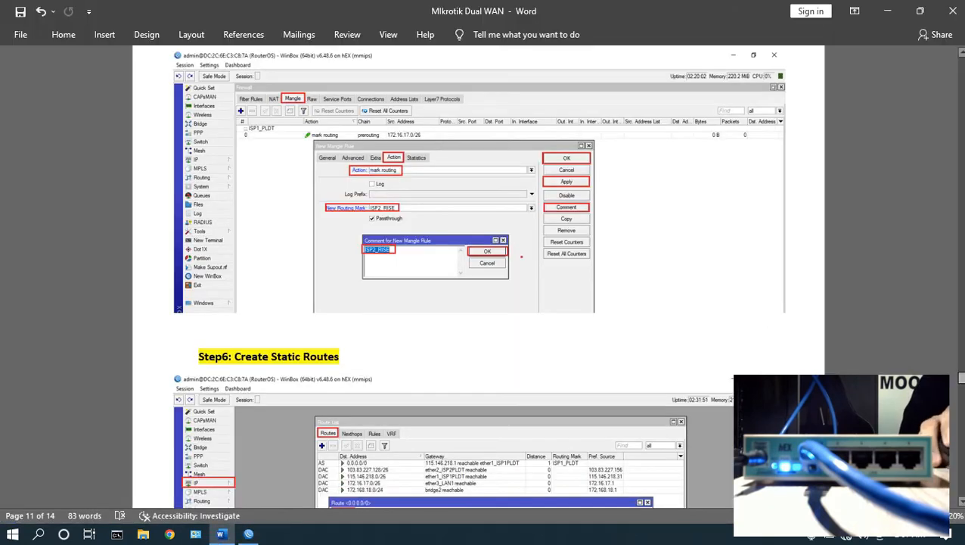
pyautogui.hotkey('ctrl', 'Home')
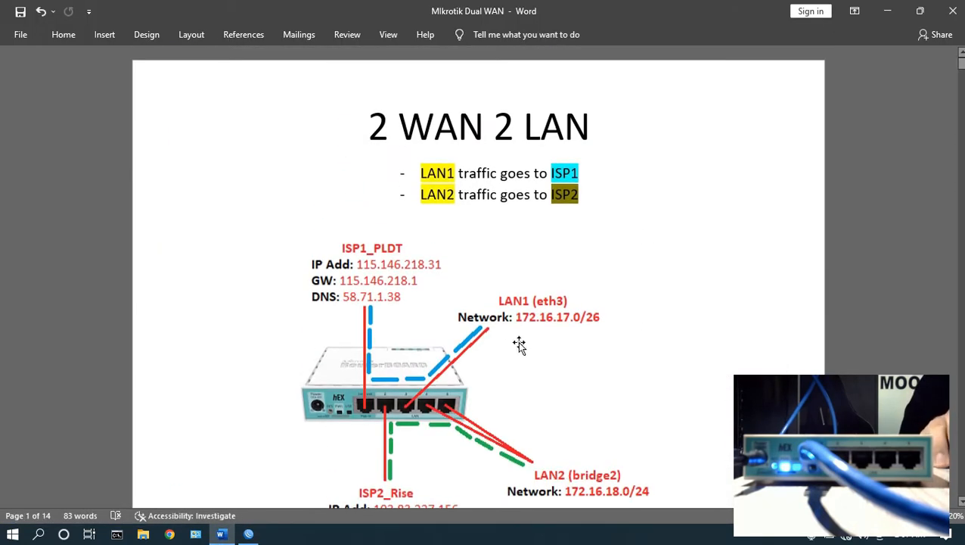
pyautogui.scroll(-1, 556, 336)
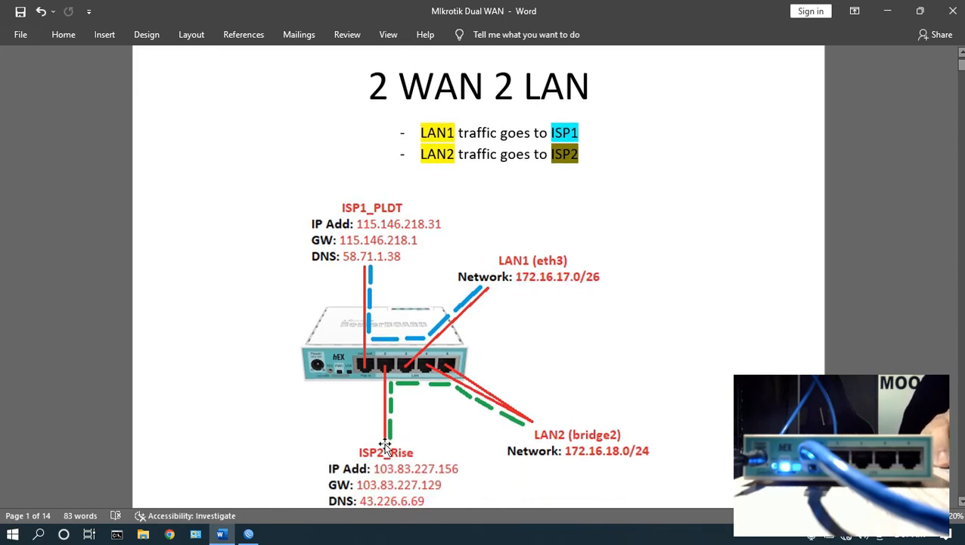
pyautogui.click(248, 534)
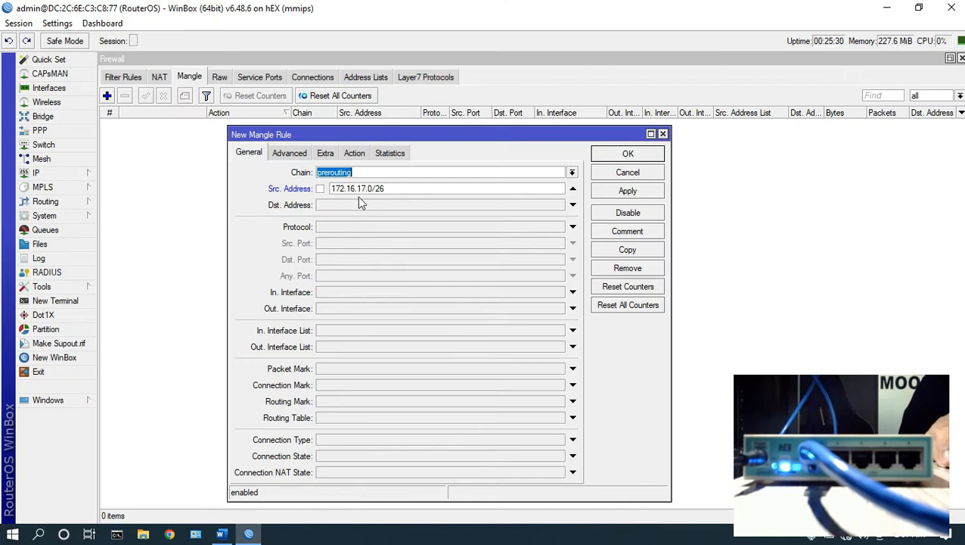
# Set the rule's action to mark routing with new routing mark ISP1_PLDT and save the rule.
pyautogui.click(354, 152)
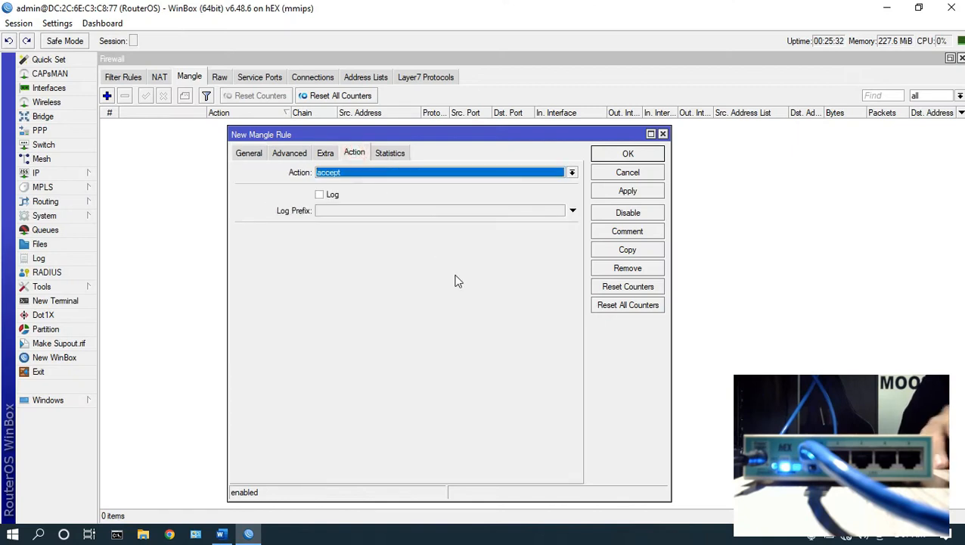
pyautogui.click(519, 174)
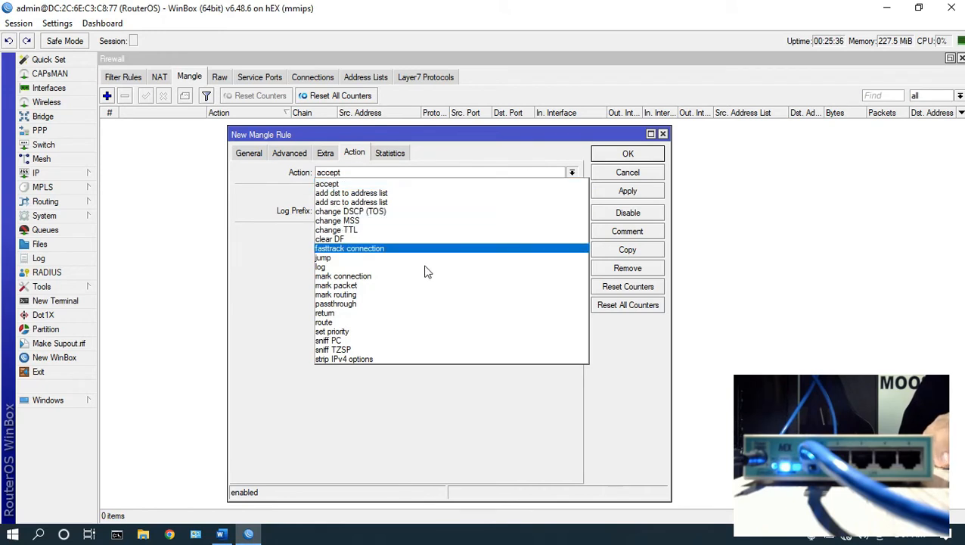
pyautogui.click(412, 294)
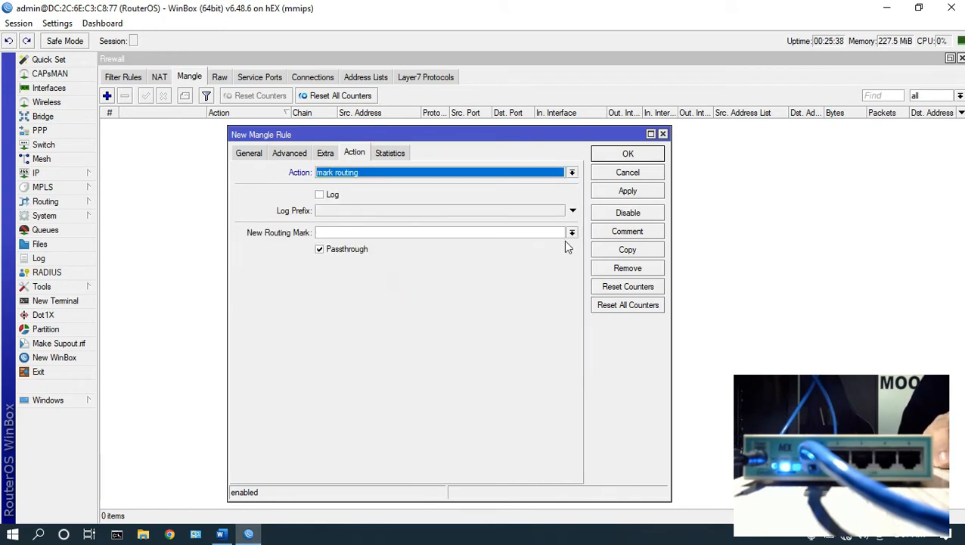
pyautogui.click(503, 233)
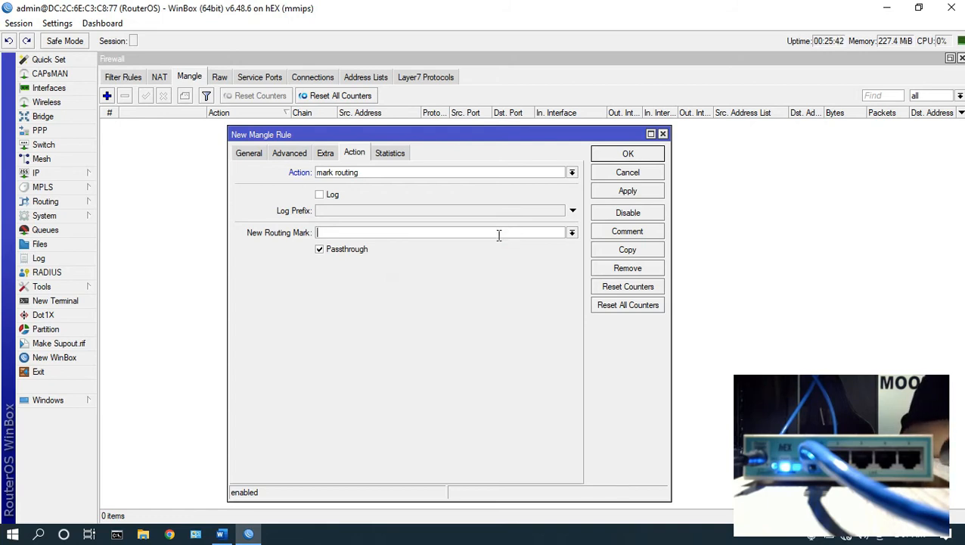
pyautogui.write('ISP1_PLDT')
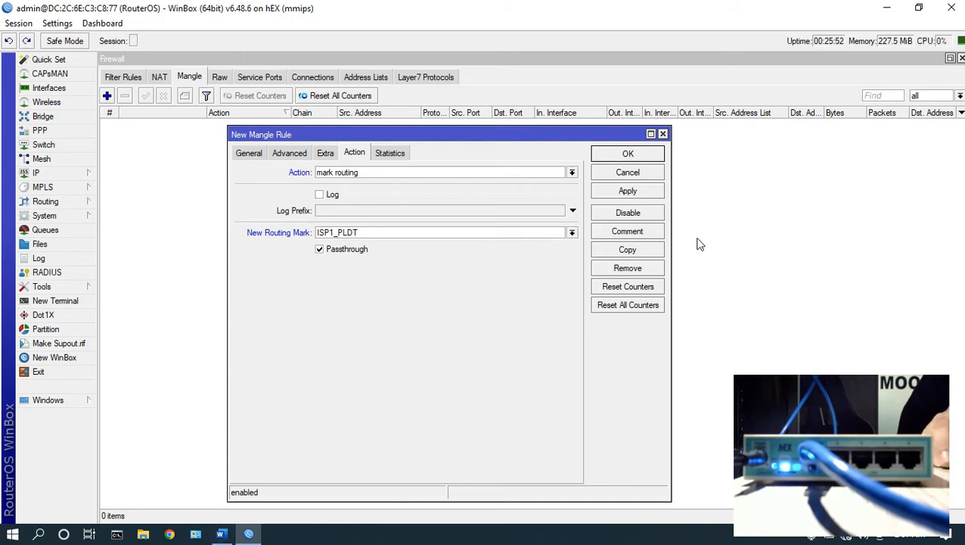
pyautogui.click(632, 192)
pyautogui.click(639, 155)
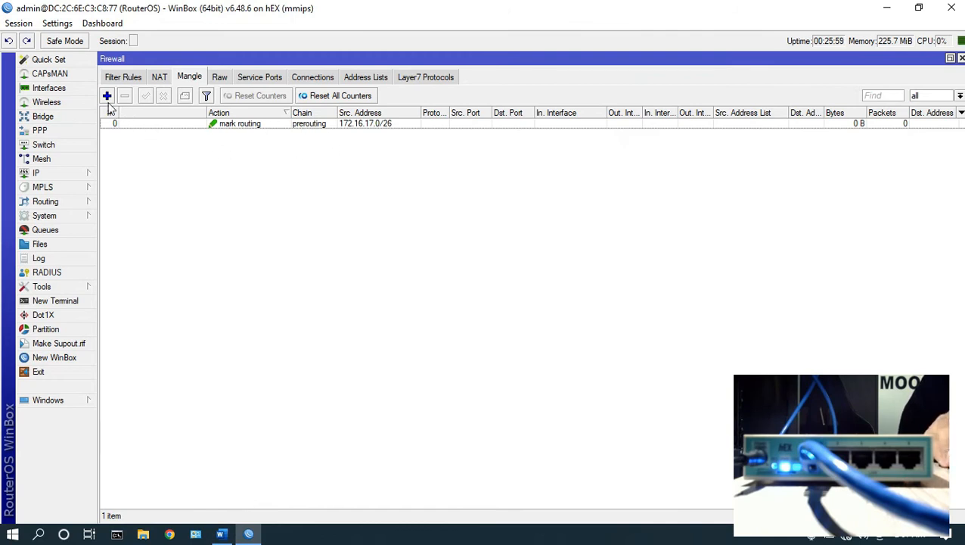
# Start a second prerouting mangle rule with source address 172.168.18.0/24.
pyautogui.click(106, 96)
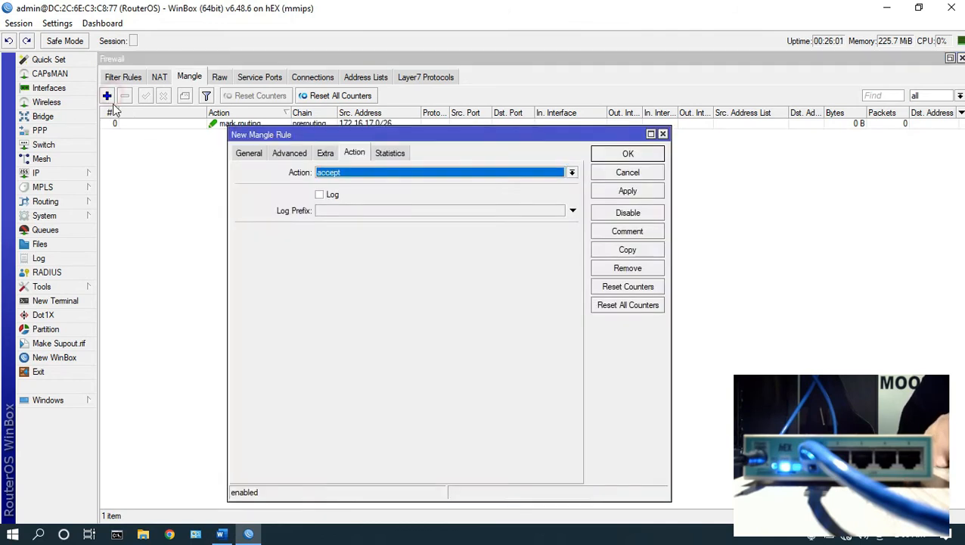
pyautogui.click(242, 152)
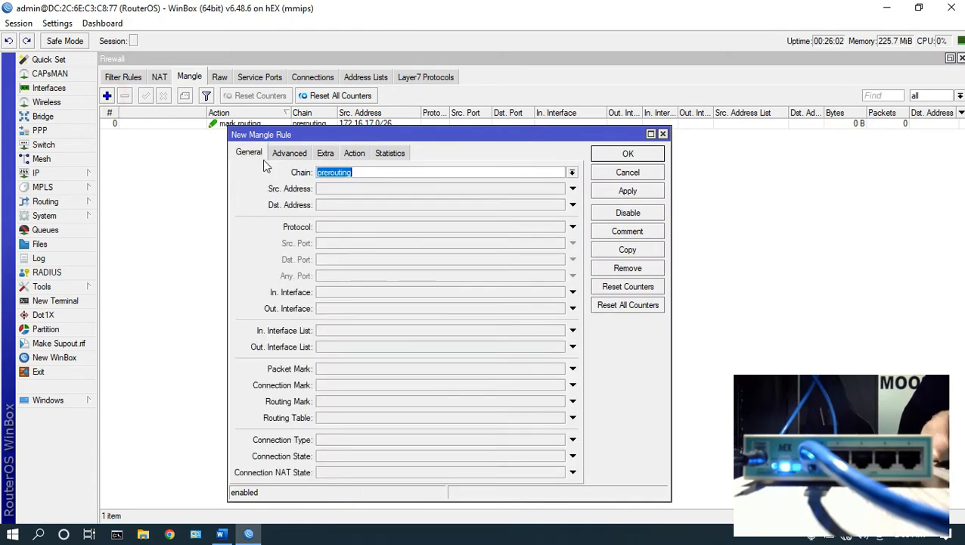
pyautogui.click(361, 191)
pyautogui.press('BackSpace')
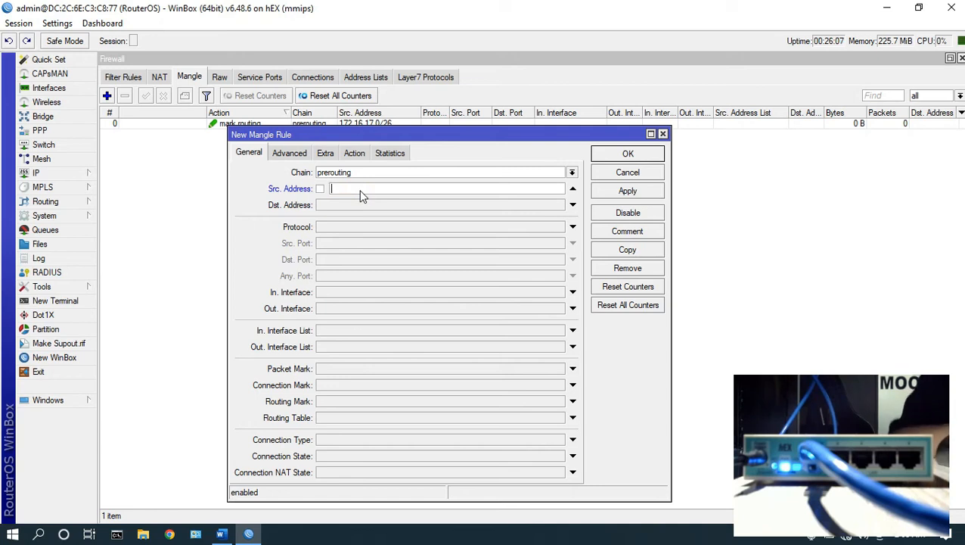
pyautogui.write('172.168')
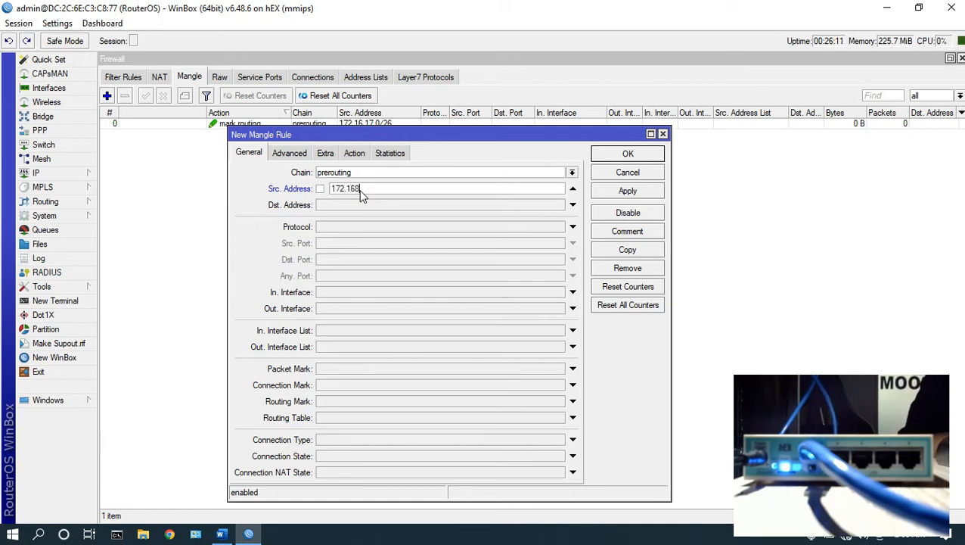
pyautogui.write('.18.0/24')
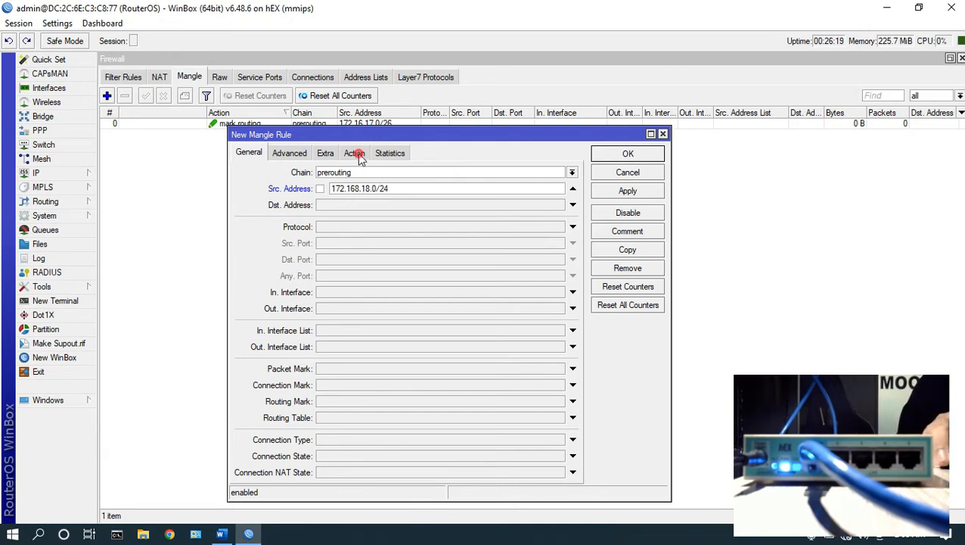
# Set the second rule's action to mark routing with new routing mark ISP2_RISE.
pyautogui.click(356, 154)
pyautogui.click(370, 174)
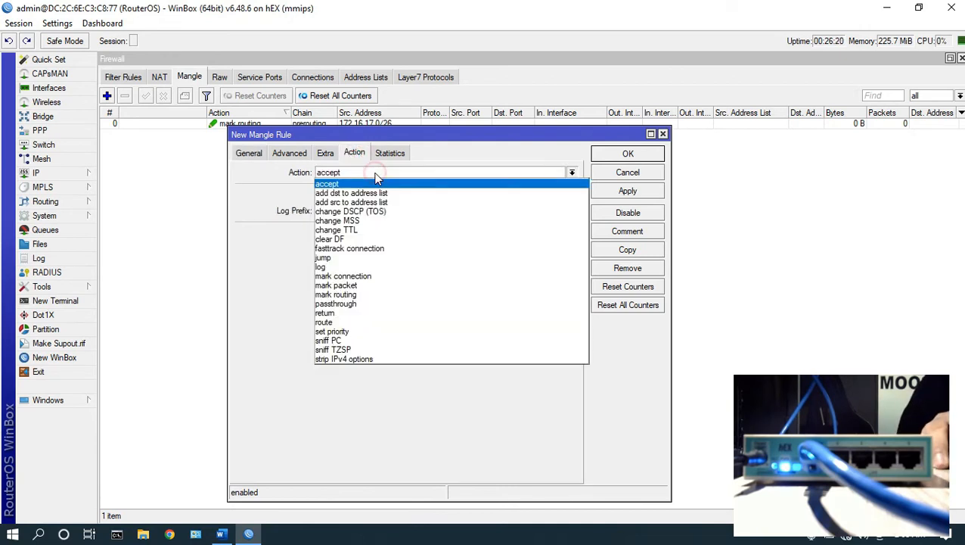
pyautogui.click(370, 295)
pyautogui.click(362, 232)
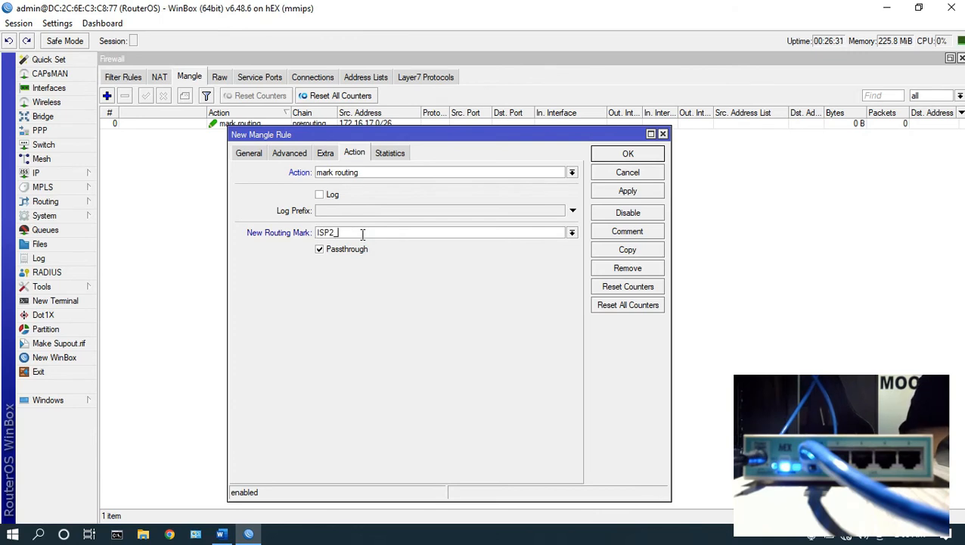
pyautogui.write('ISP2_RISE')
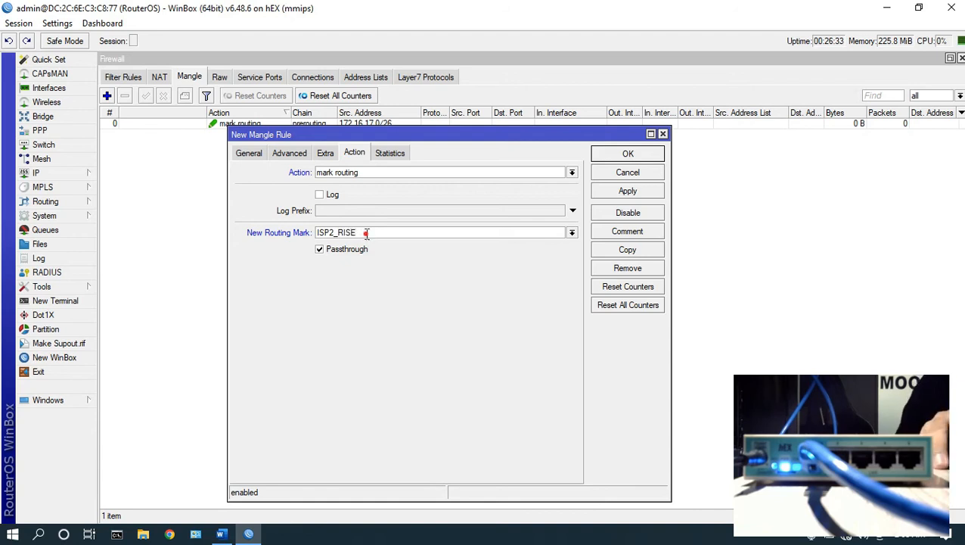
# Copy the routing mark ISP2_RISE into the new rule's comment and save the rule.
pyautogui.doubleClick(366, 232)
pyautogui.hotkey('ctrl', 'c')
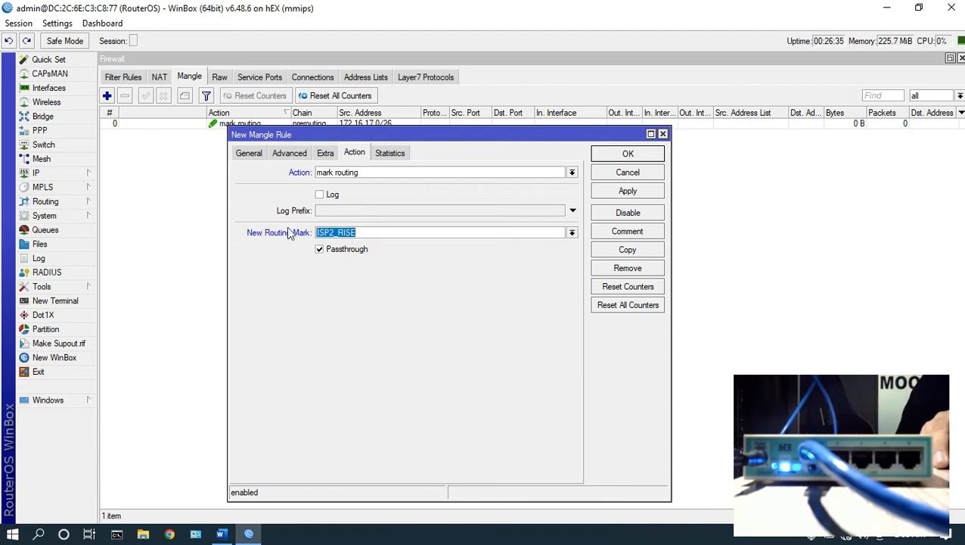
pyautogui.click(632, 234)
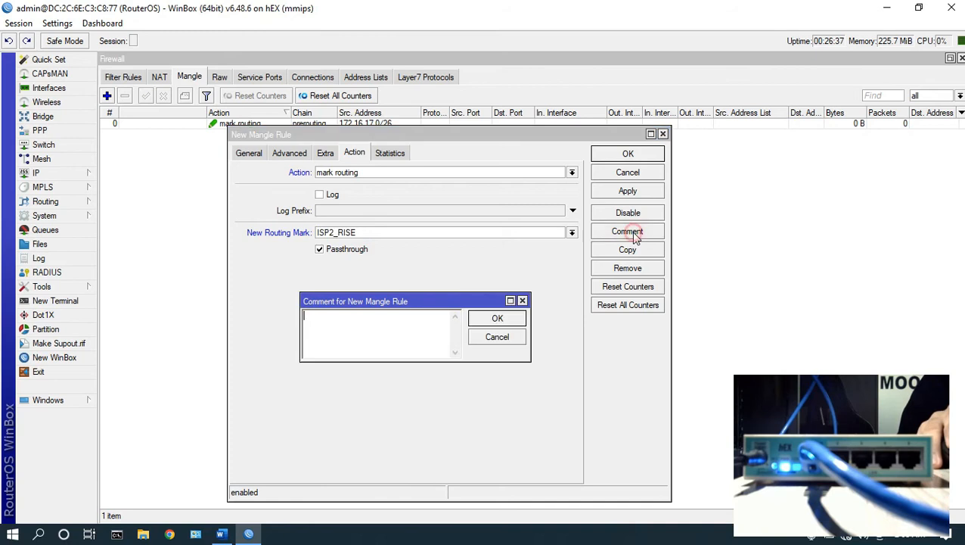
pyautogui.click(383, 335)
pyautogui.hotkey('ctrl', 'v')
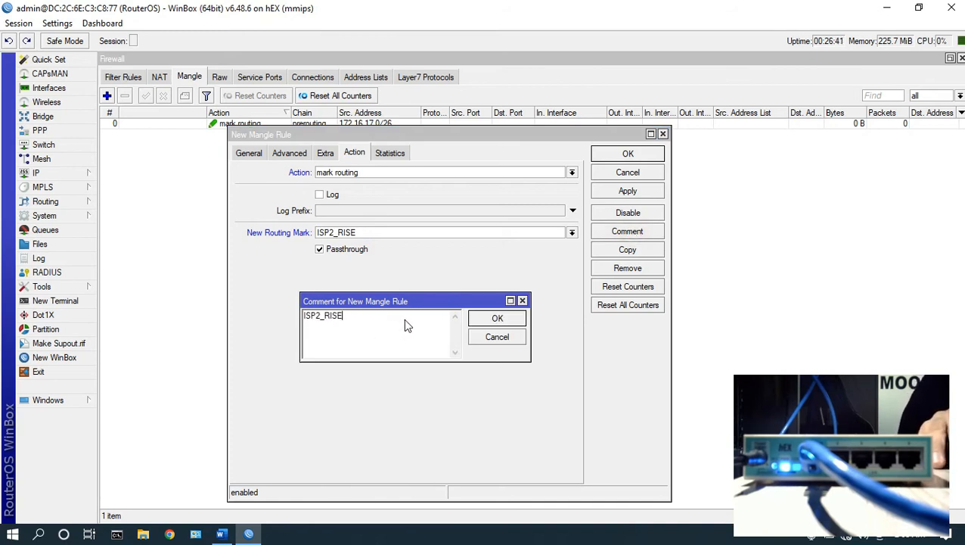
pyautogui.click(497, 319)
pyautogui.click(625, 191)
pyautogui.click(633, 154)
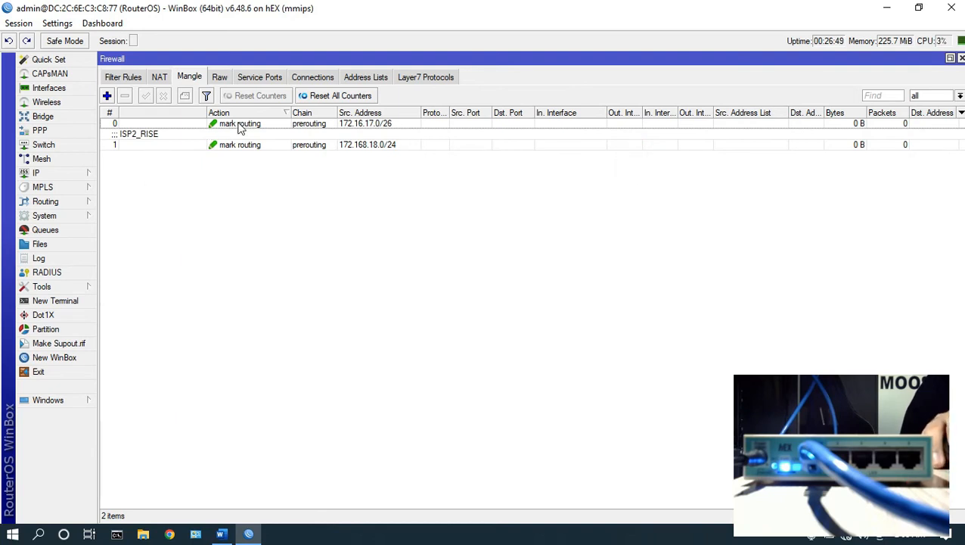
# Reopen the 172.16.17.0/26 mangle rule, copy its routing mark ISP1_PLDT into its comment, and save it.
pyautogui.doubleClick(239, 127)
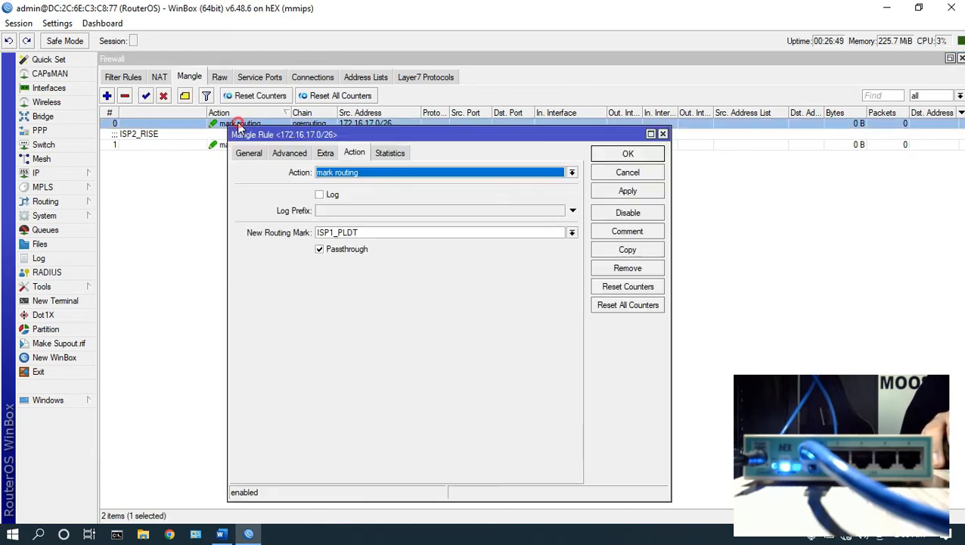
pyautogui.doubleClick(368, 233)
pyautogui.hotkey('ctrl', 'c')
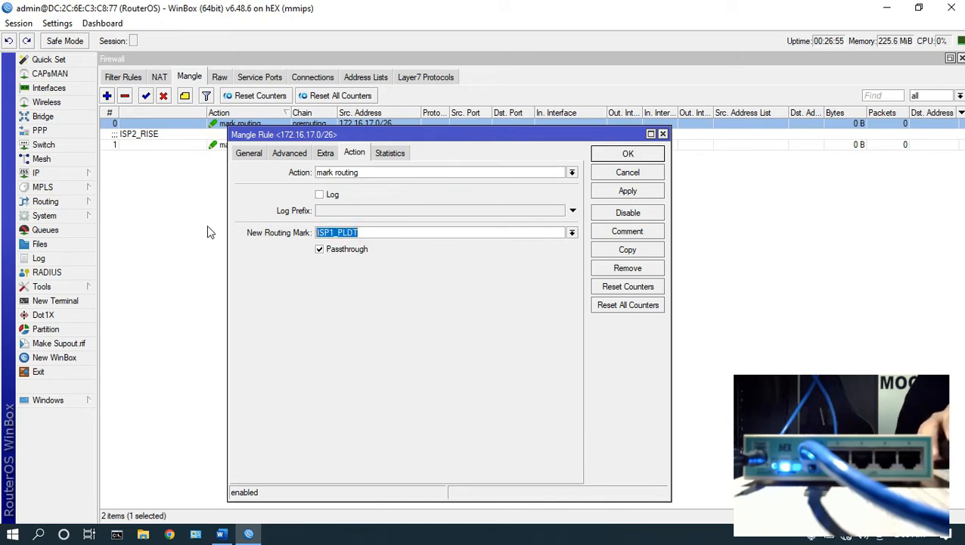
pyautogui.click(624, 231)
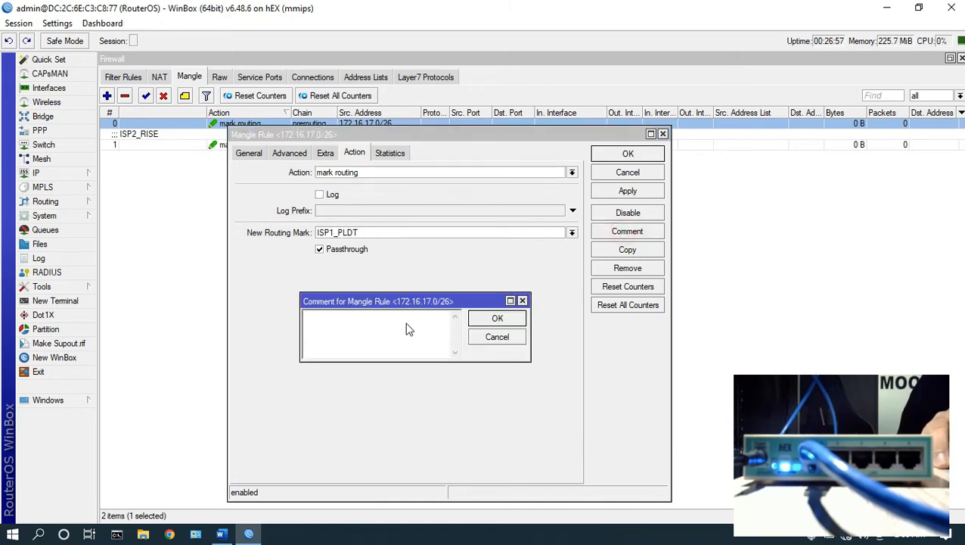
pyautogui.hotkey('ctrl', 'v')
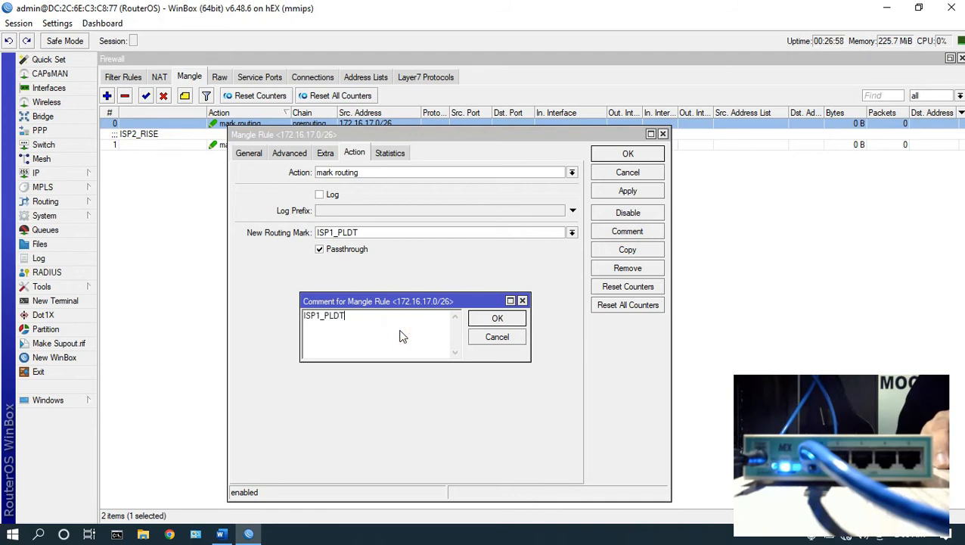
pyautogui.click(497, 318)
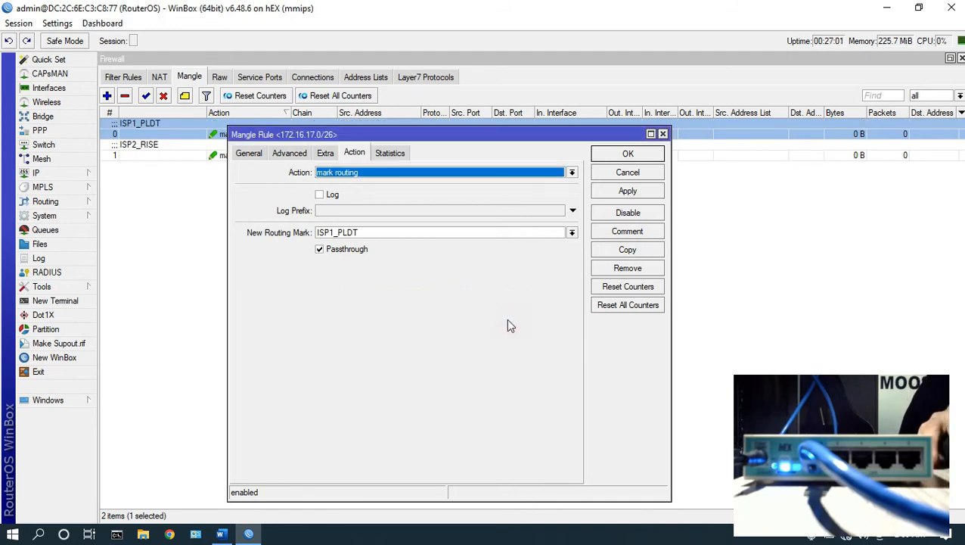
pyautogui.click(628, 154)
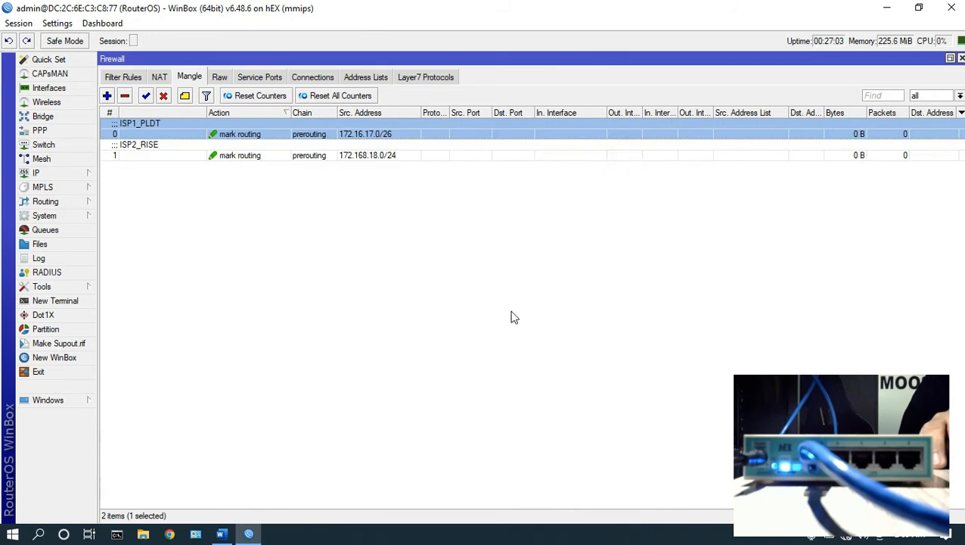
pyautogui.click(268, 181)
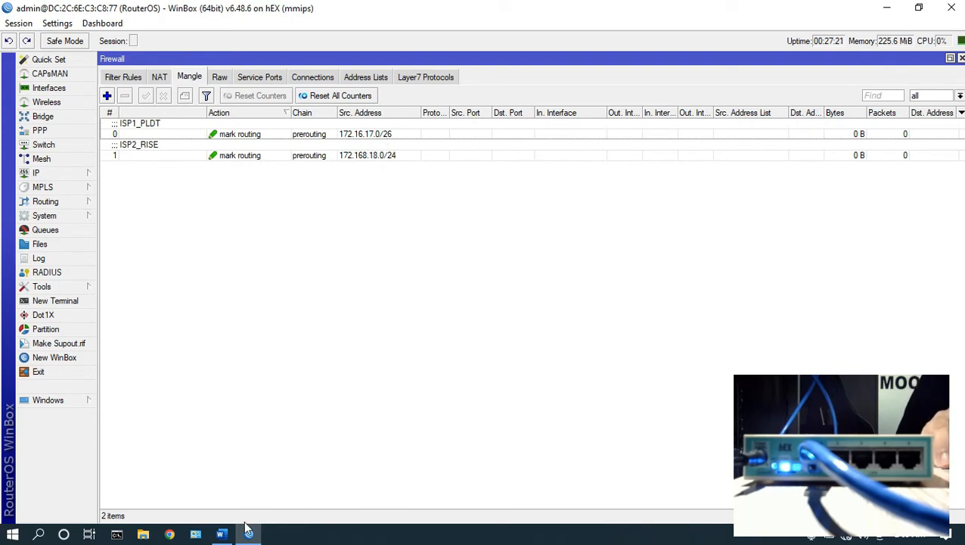
# Switch to Word and find the Step6 section on creating static routes.
pyautogui.click(220, 533)
pyautogui.scroll(-5, 706, 295)
pyautogui.moveTo(959, 72); pyautogui.dragTo(959, 389)
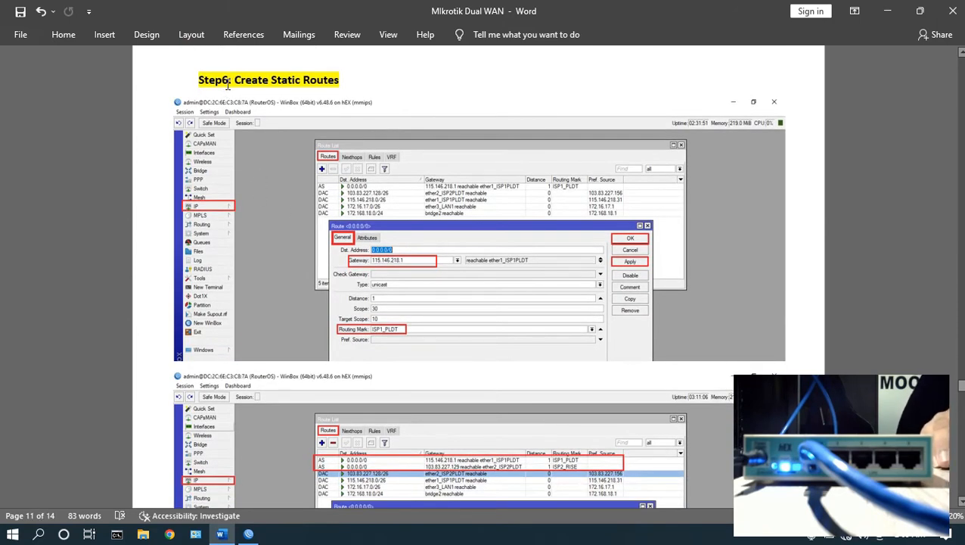
# Review the Step6 static route examples in Word, then switch to WinBox, open the IP route list and close the Firewall window.
pyautogui.scroll(-1, 375, 188)
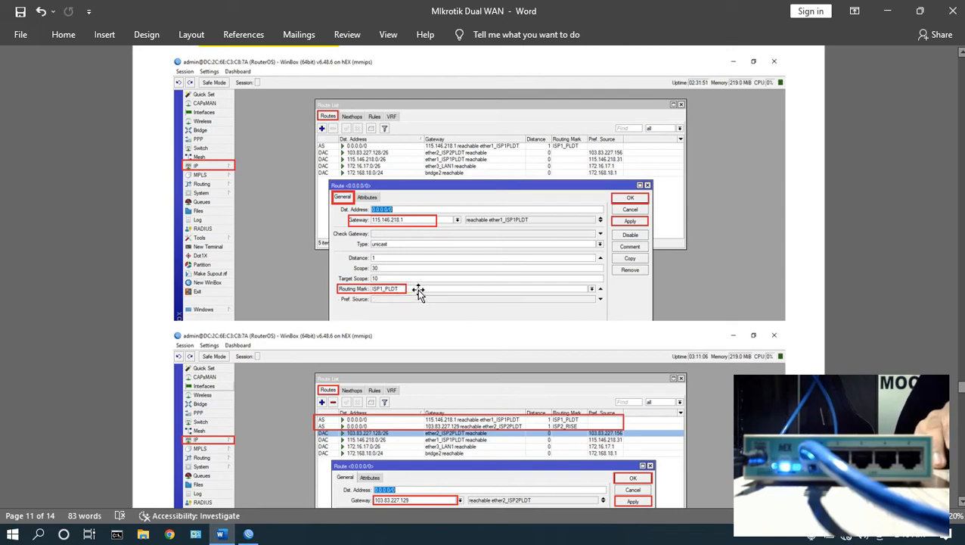
pyautogui.scroll(-4, 423, 292)
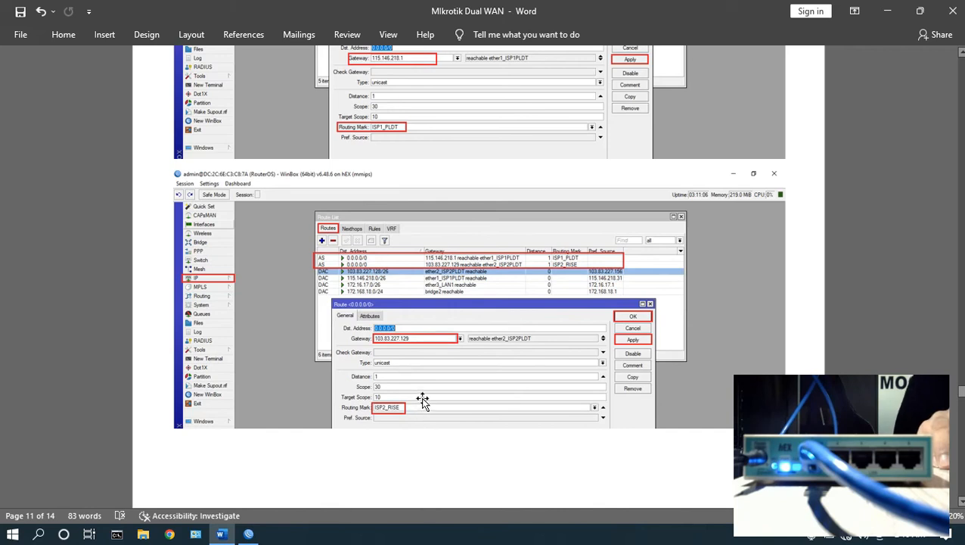
pyautogui.click(249, 533)
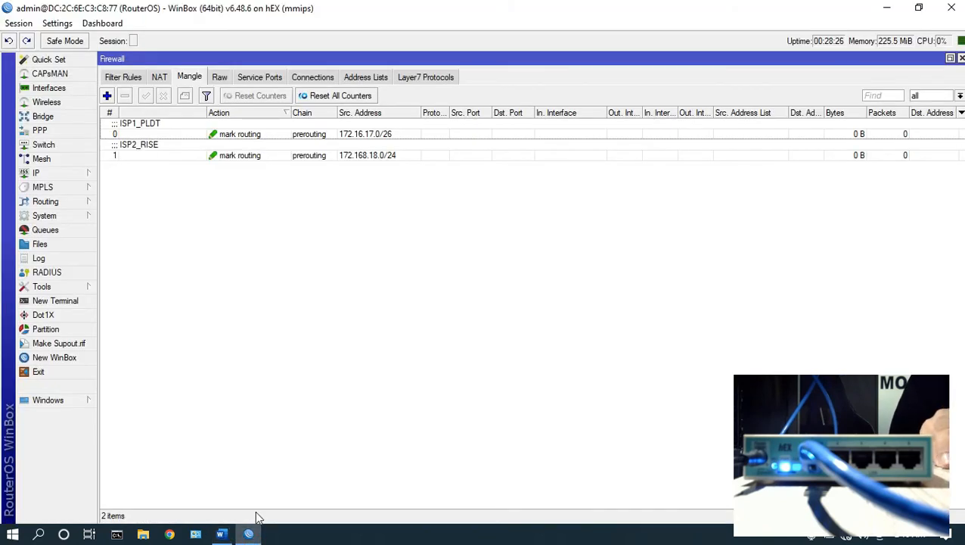
pyautogui.click(70, 174)
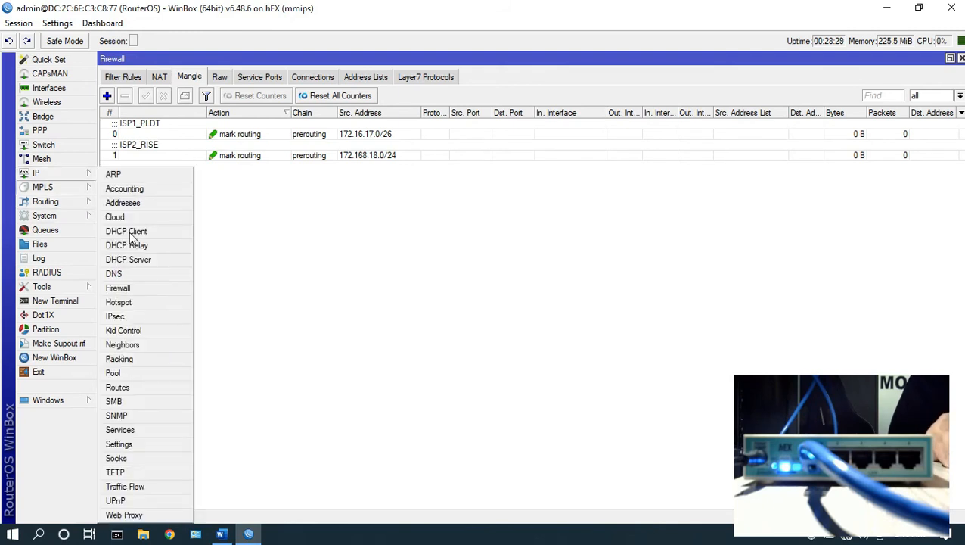
pyautogui.click(130, 389)
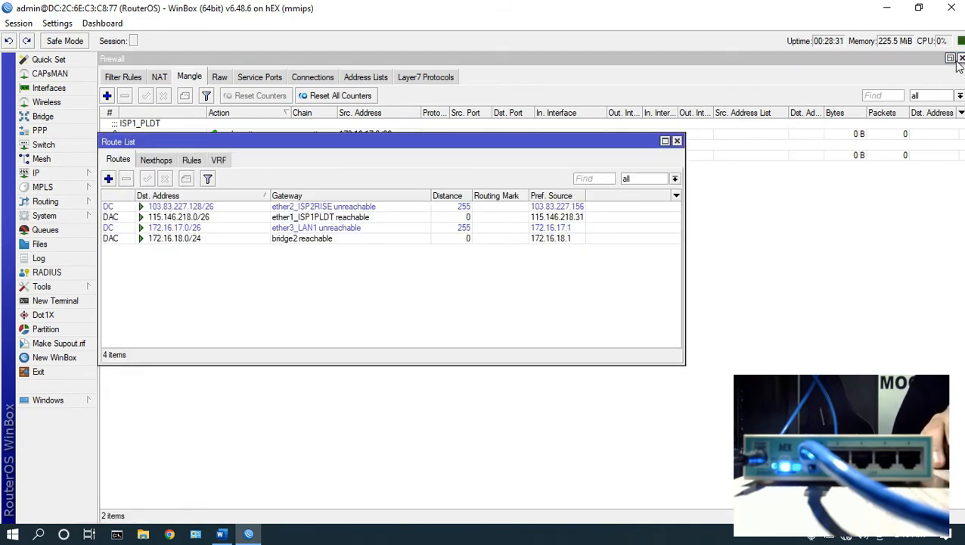
pyautogui.click(962, 58)
pyautogui.moveTo(474, 142); pyautogui.dragTo(551, 135)
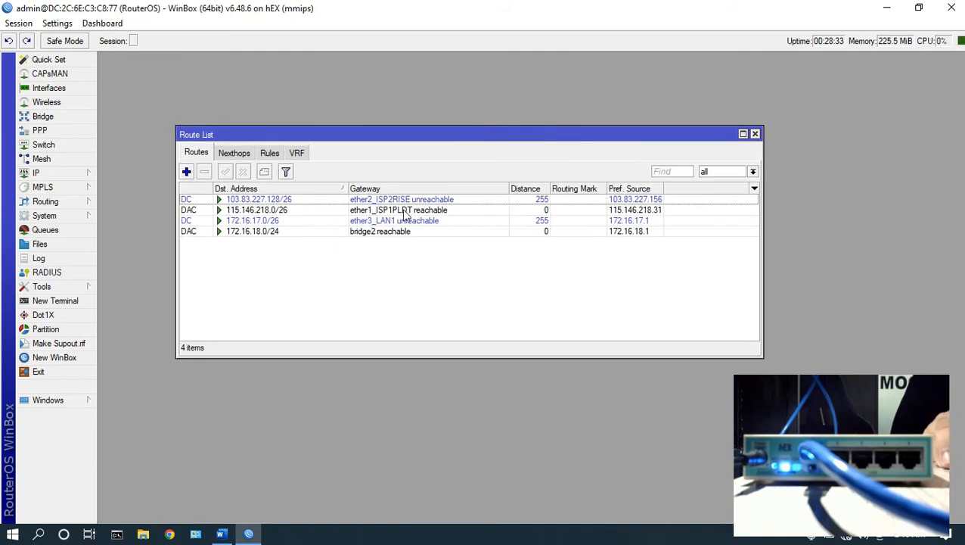
pyautogui.click(186, 172)
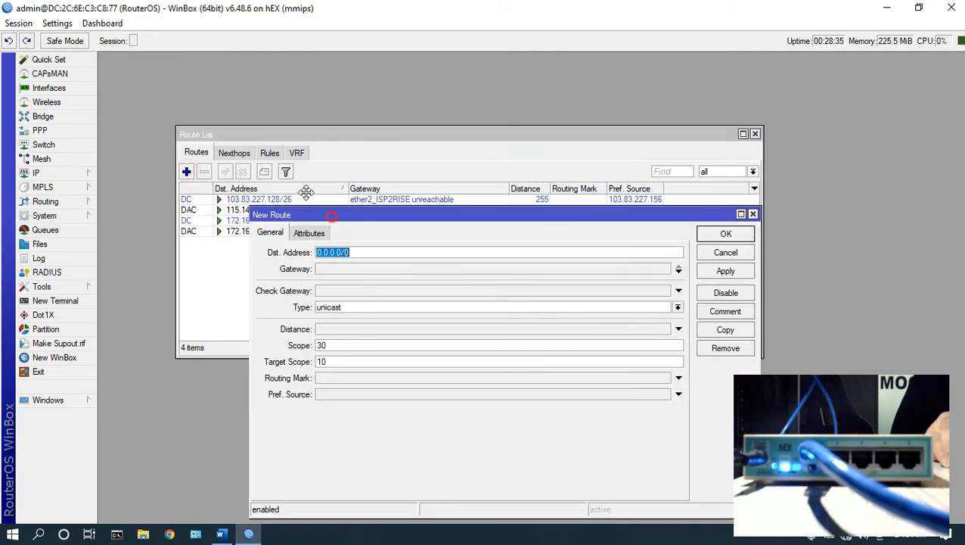
pyautogui.moveTo(332, 216); pyautogui.dragTo(299, 178)
pyautogui.click(333, 217)
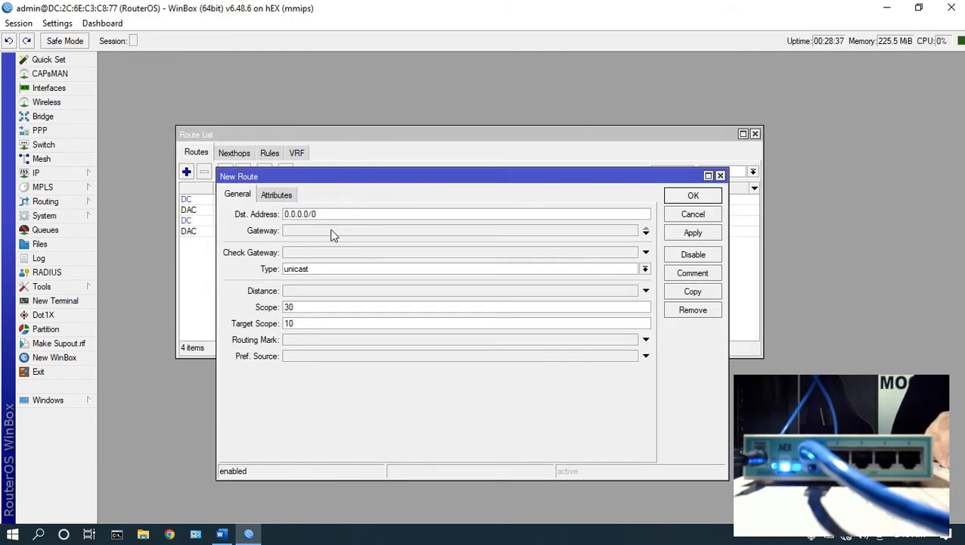
pyautogui.click(333, 233)
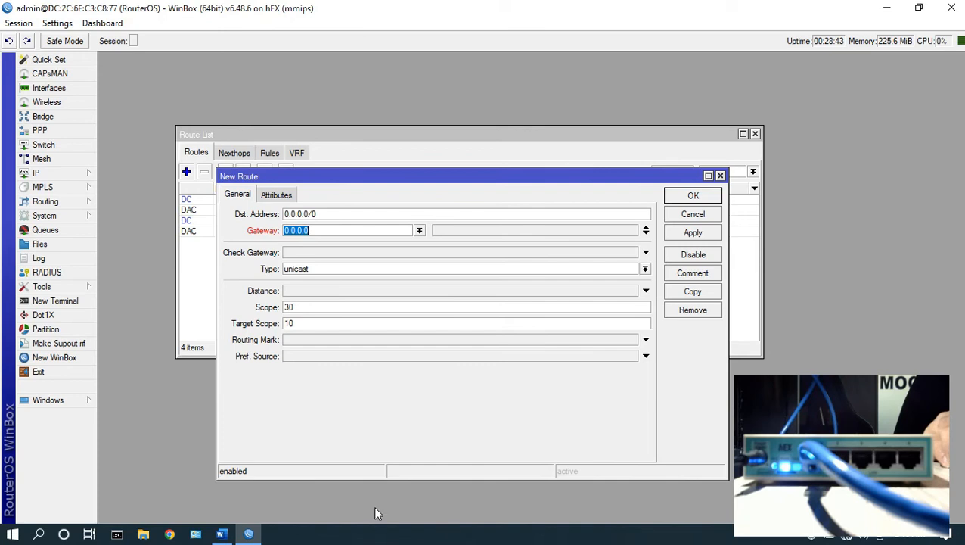
pyautogui.click(221, 534)
pyautogui.moveTo(963, 402); pyautogui.dragTo(961, 55)
pyautogui.scroll(-2, 724, 283)
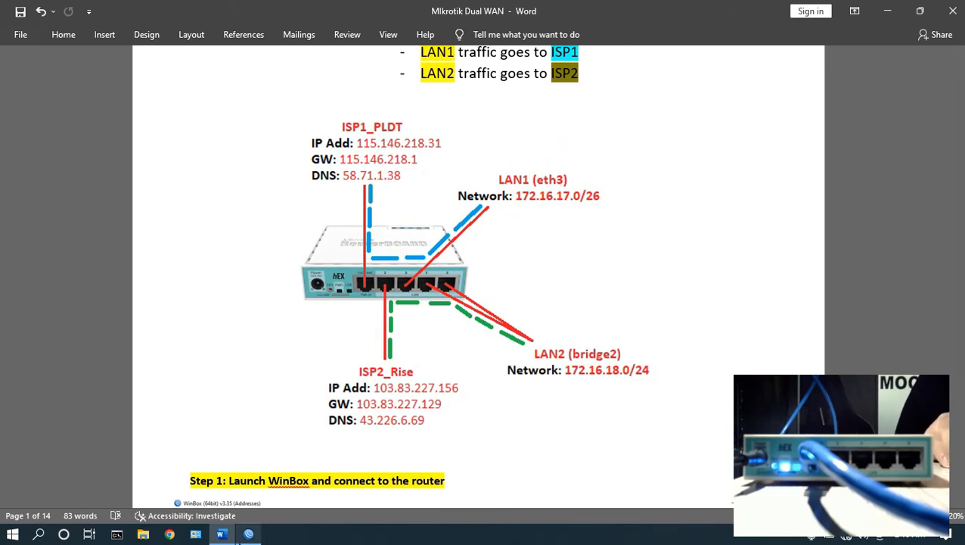
pyautogui.click(248, 534)
pyautogui.click(324, 230)
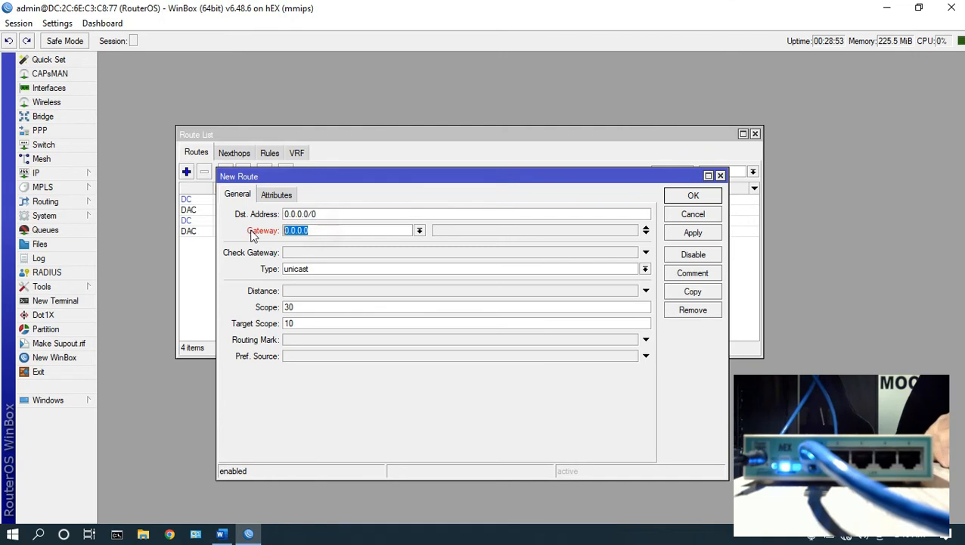
pyautogui.write('115.146.218.1')
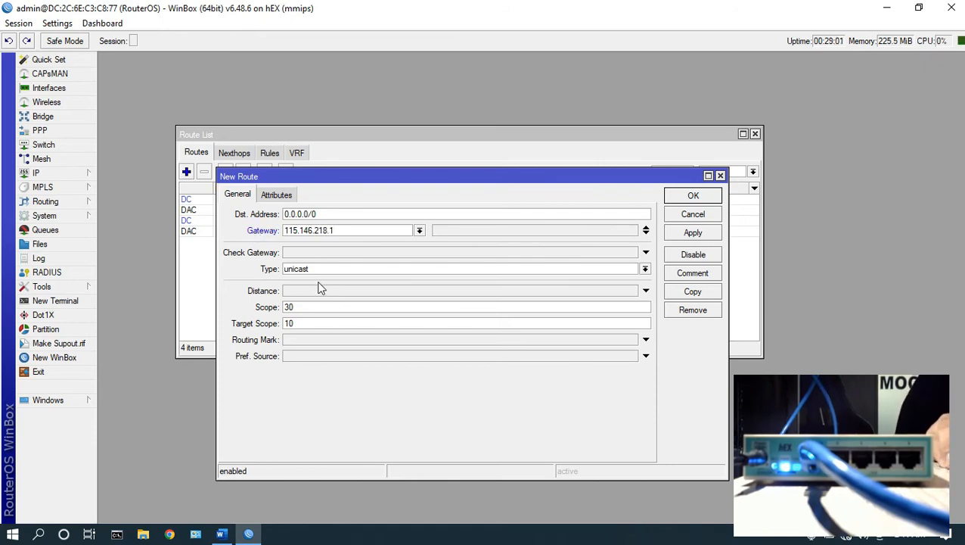
pyautogui.click(322, 339)
pyautogui.click(633, 340)
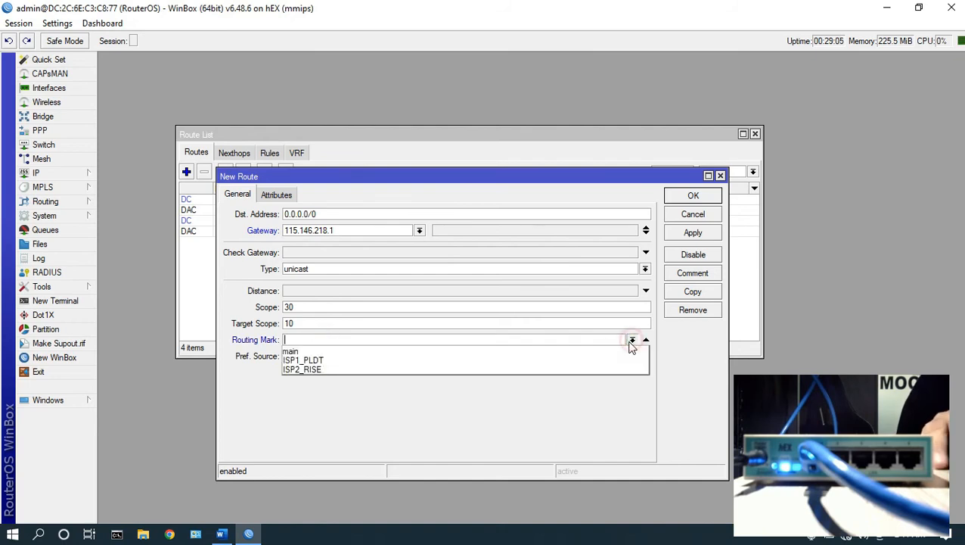
pyautogui.click(424, 360)
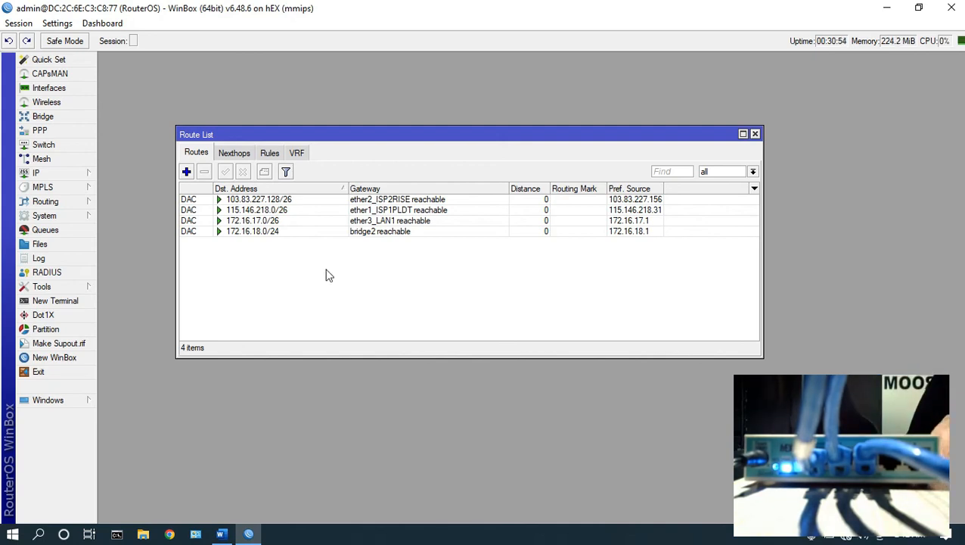
# Start a new route for destination 0.0.0.0/0 and set its gateway to 115.146.218.1, checking the network diagram in Word.
pyautogui.click(187, 173)
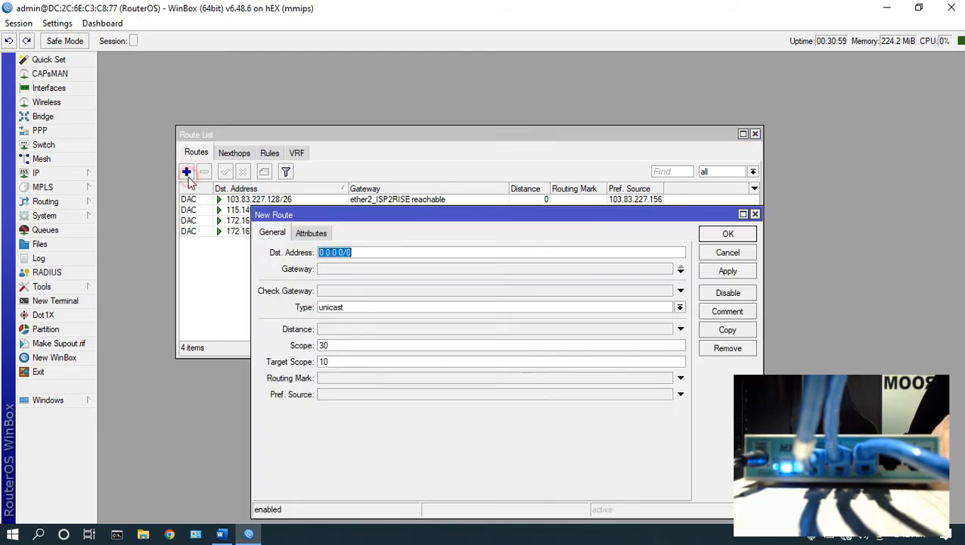
pyautogui.click(362, 269)
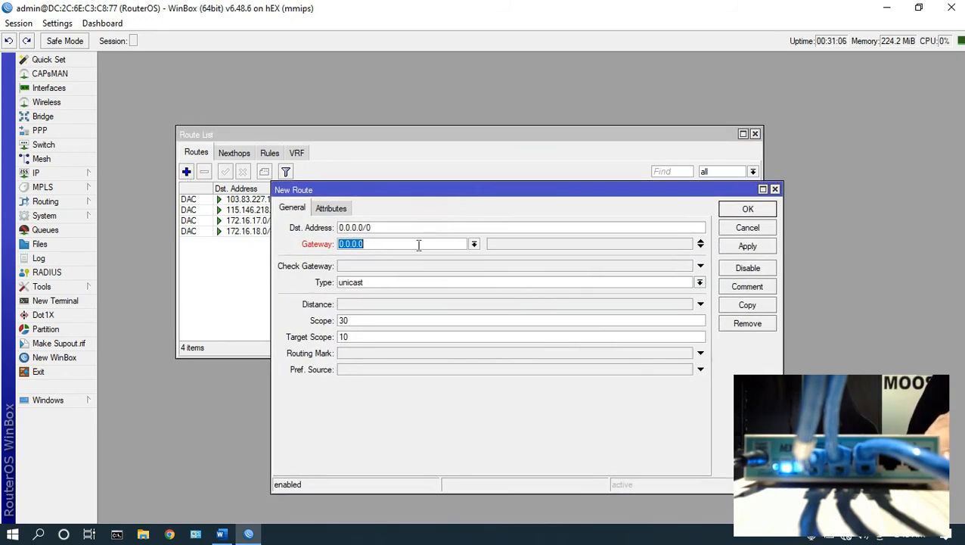
pyautogui.click(221, 534)
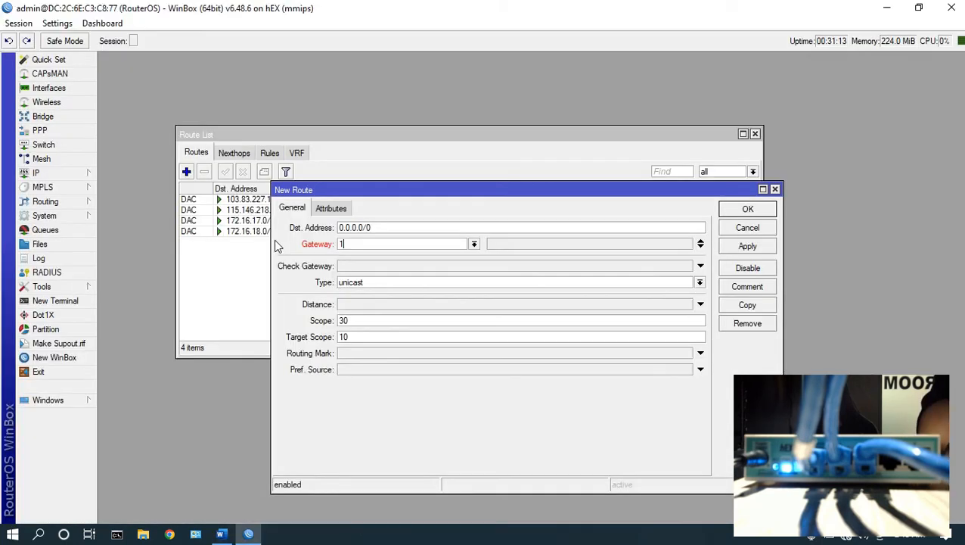
pyautogui.write('115.')
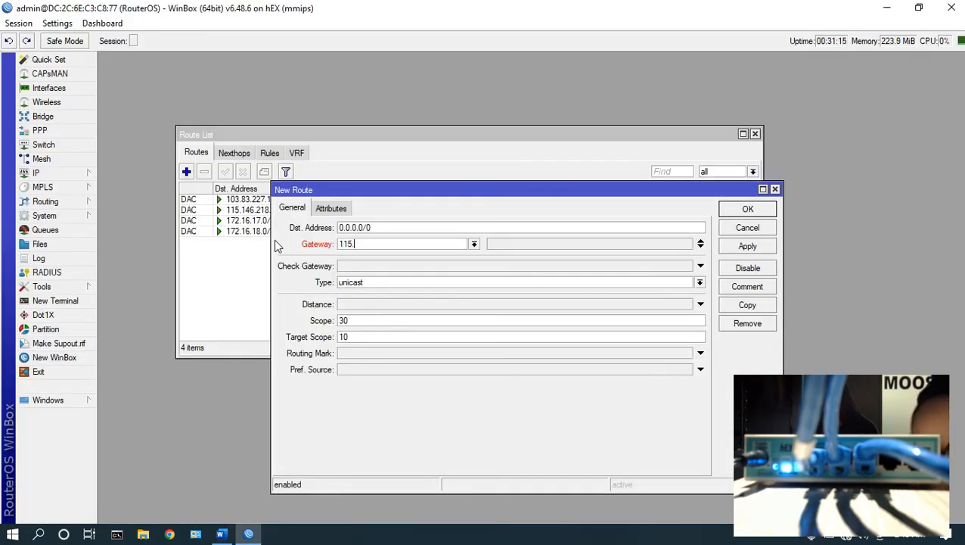
pyautogui.write('146.218.1')
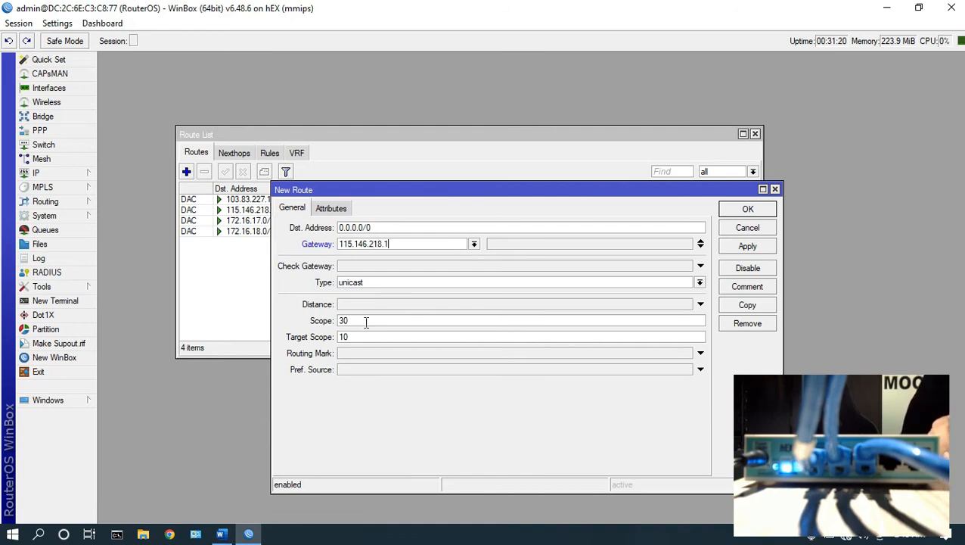
# Assign the routing mark ISP1_PLDT to the new route and save it.
pyautogui.click(360, 353)
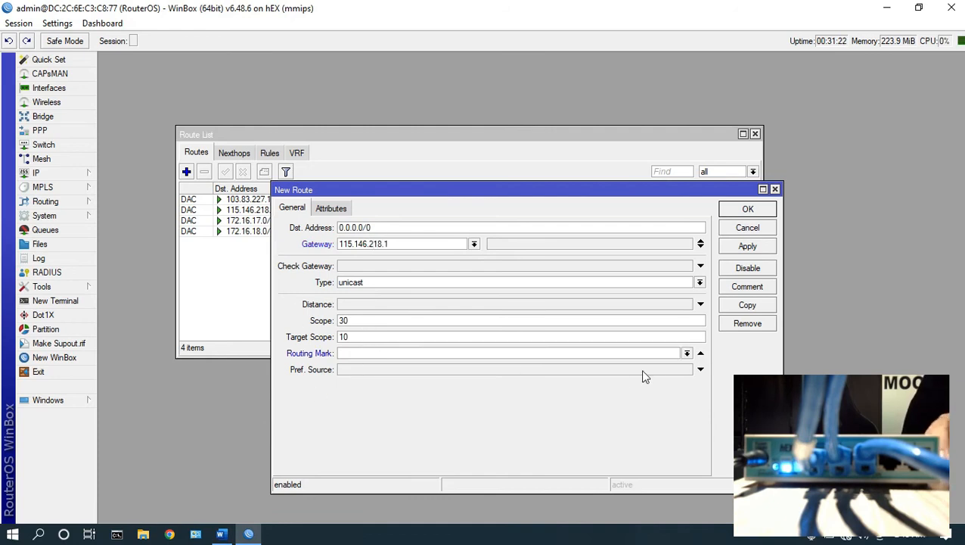
pyautogui.click(686, 354)
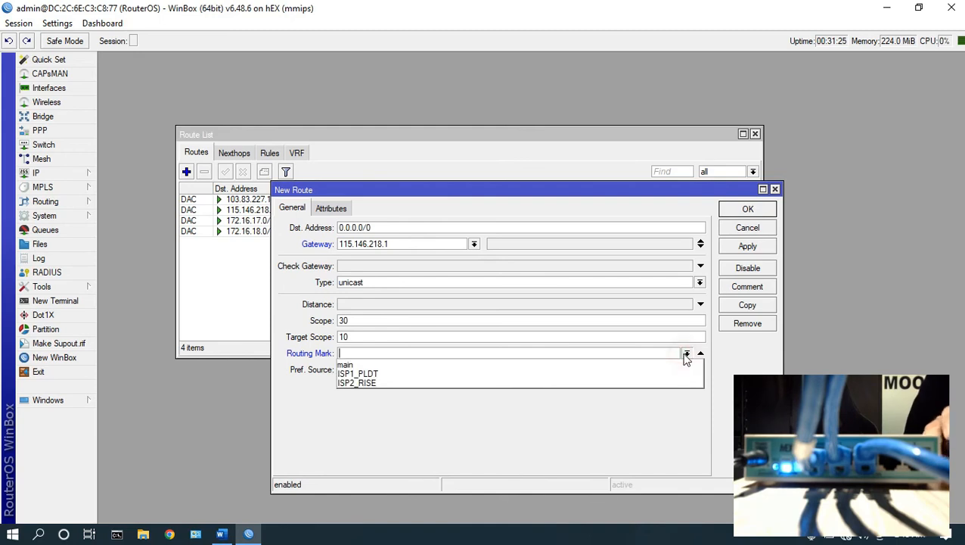
pyautogui.click(644, 375)
pyautogui.click(747, 247)
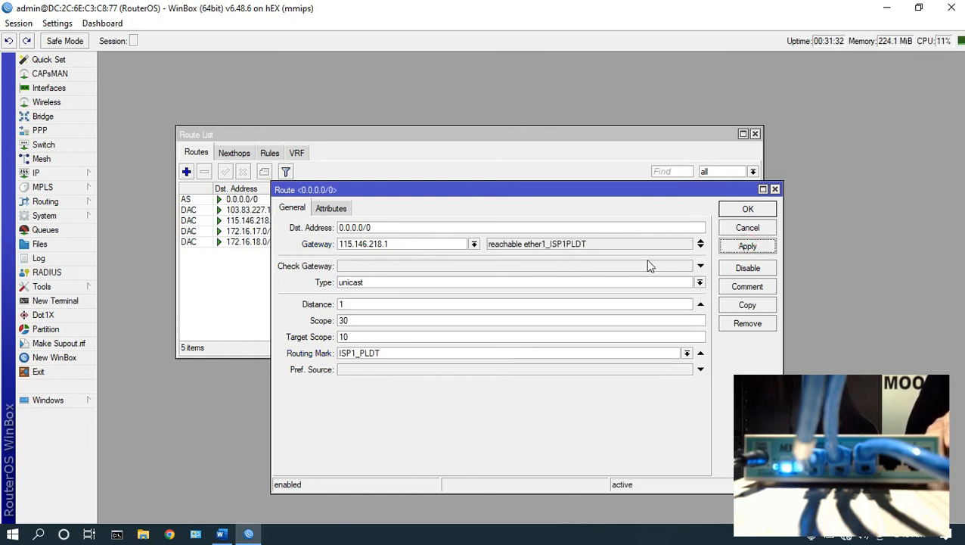
pyautogui.click(745, 210)
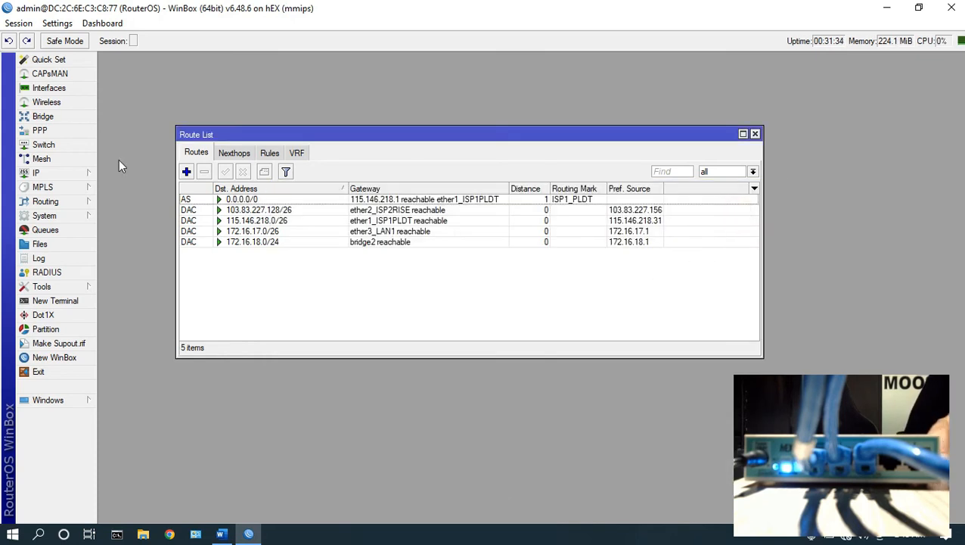
# Start a second 0.0.0.0/0 route and set its gateway to 103.83.227.129, checking the ISP2 gateway in the Word diagram.
pyautogui.click(187, 171)
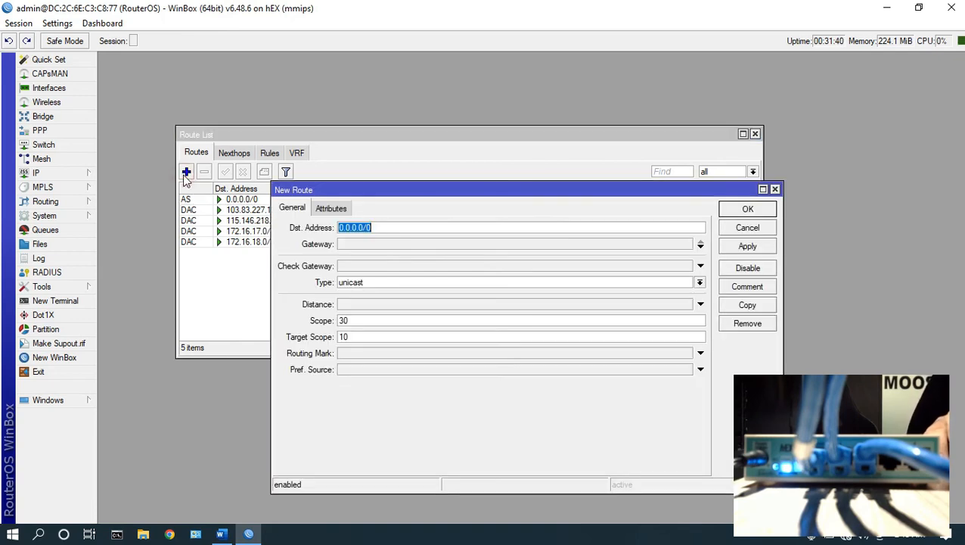
pyautogui.click(376, 244)
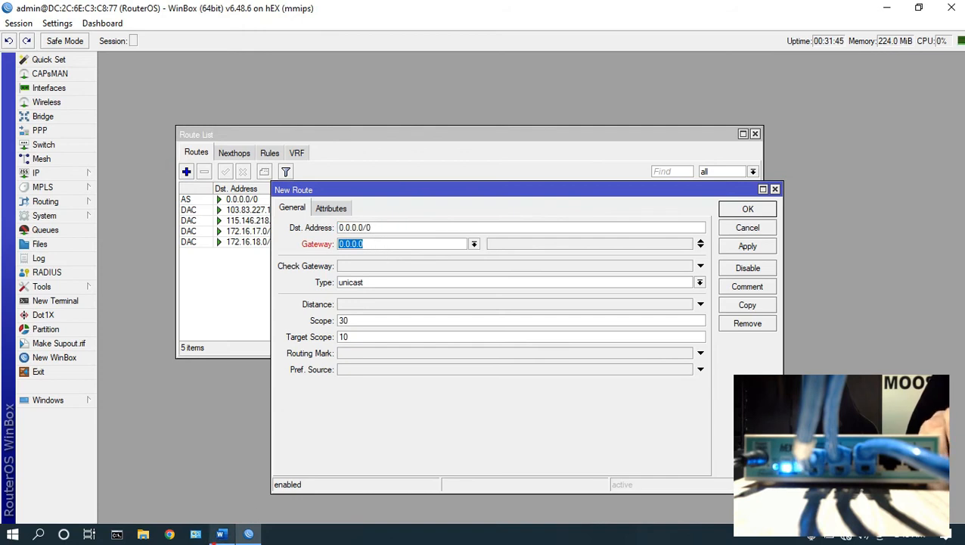
pyautogui.click(221, 534)
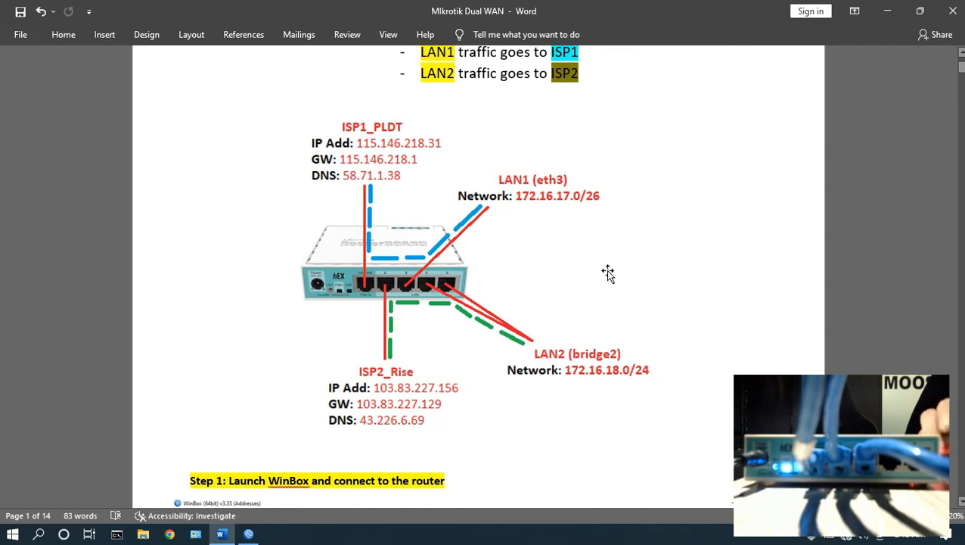
pyautogui.click(887, 11)
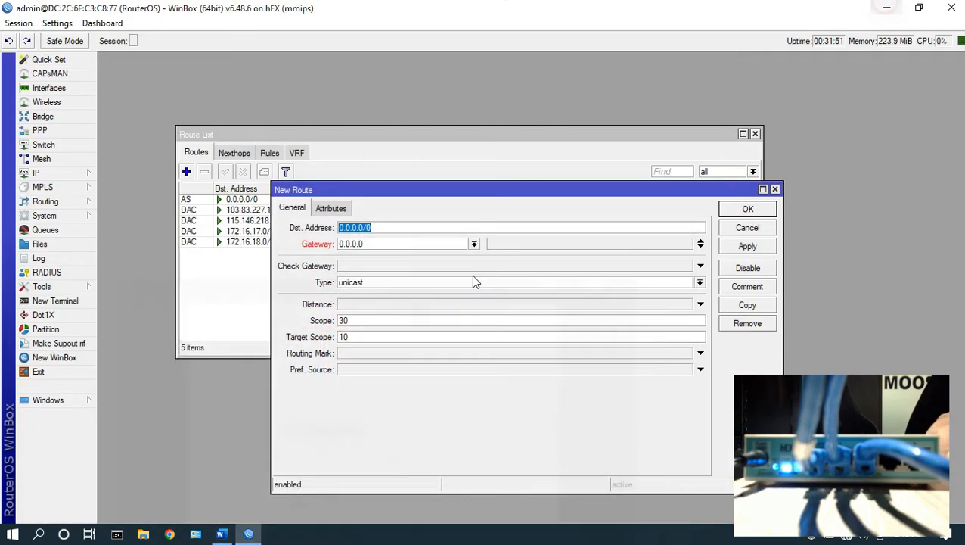
pyautogui.doubleClick(389, 244)
pyautogui.write('1')
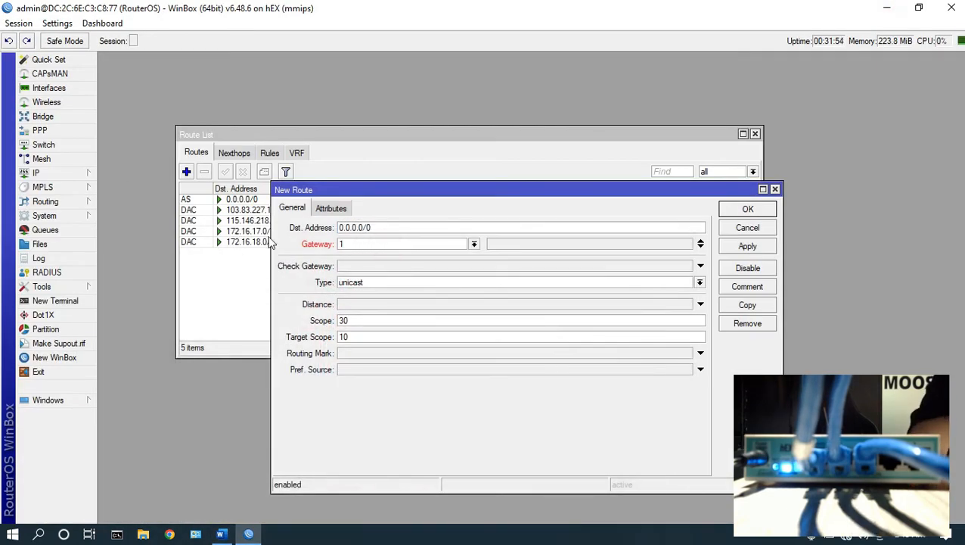
pyautogui.write('03.')
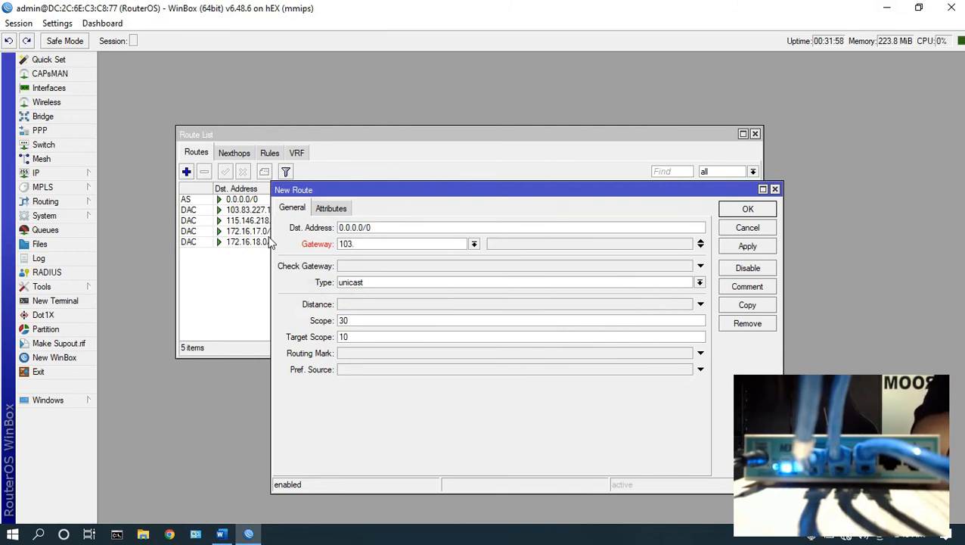
pyautogui.write('83.227')
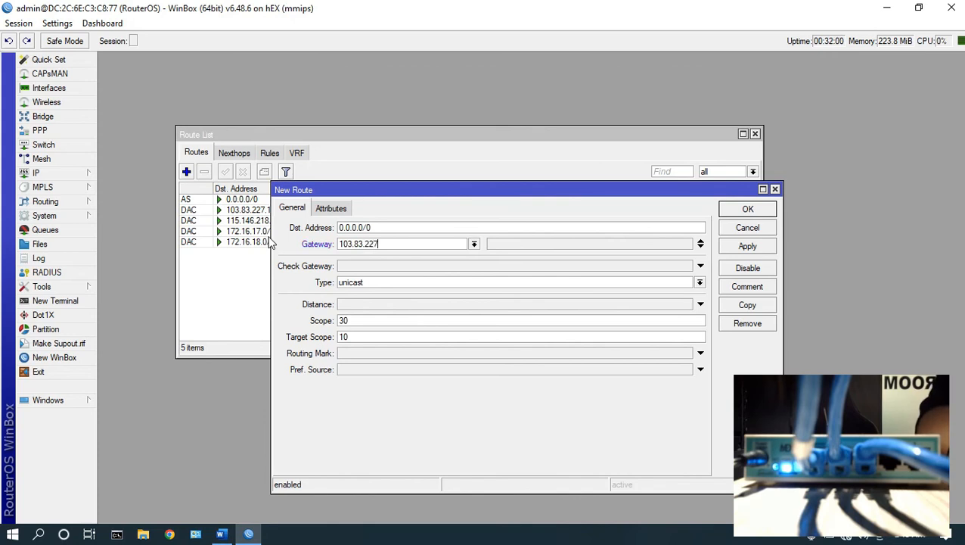
pyautogui.write('.129')
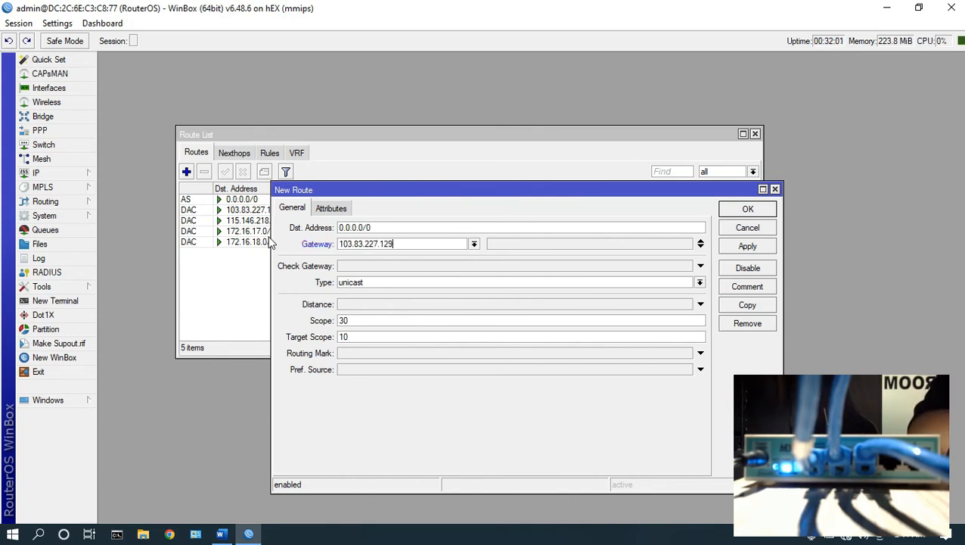
# Assign the routing mark ISP2_RISE to the second route, save it, and check both static routes in the route list.
pyautogui.click(419, 353)
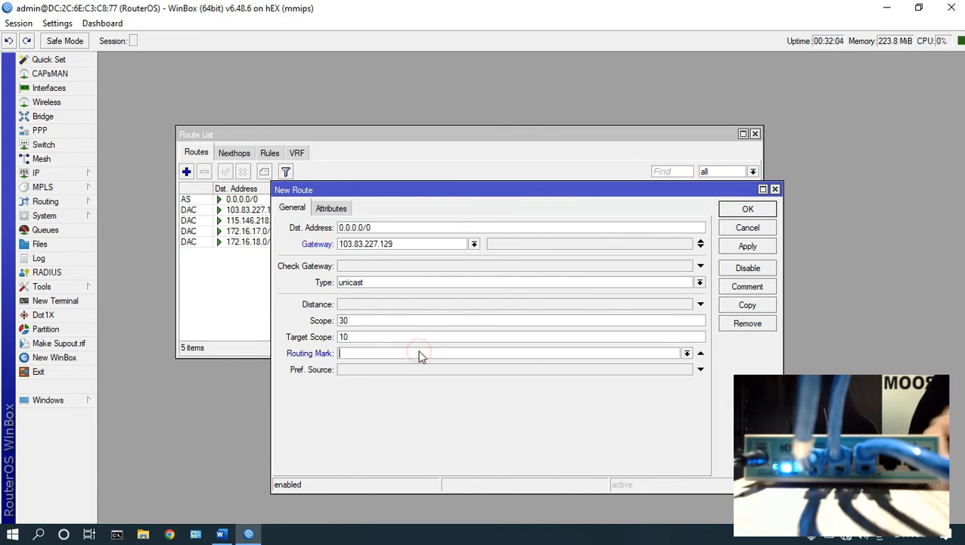
pyautogui.click(687, 353)
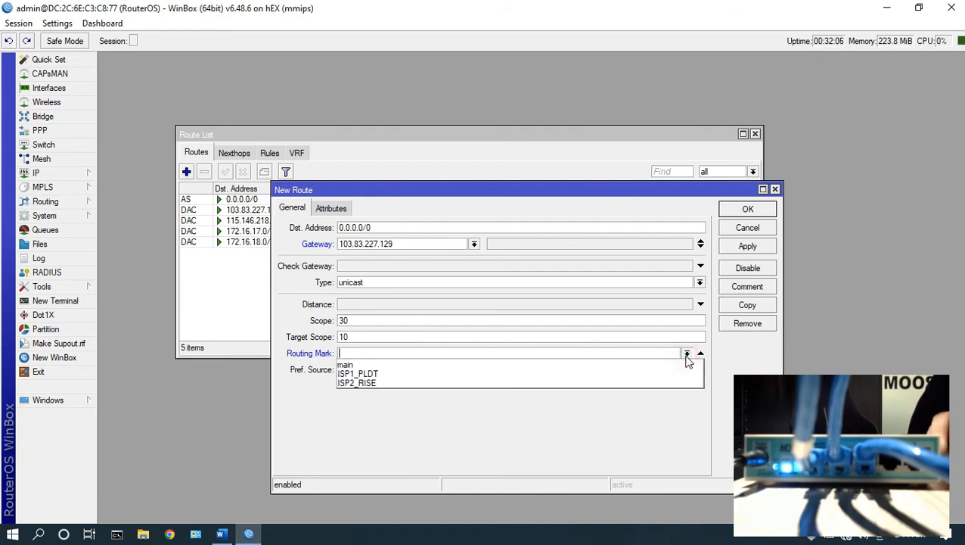
pyautogui.click(596, 383)
pyautogui.click(753, 247)
pyautogui.click(747, 210)
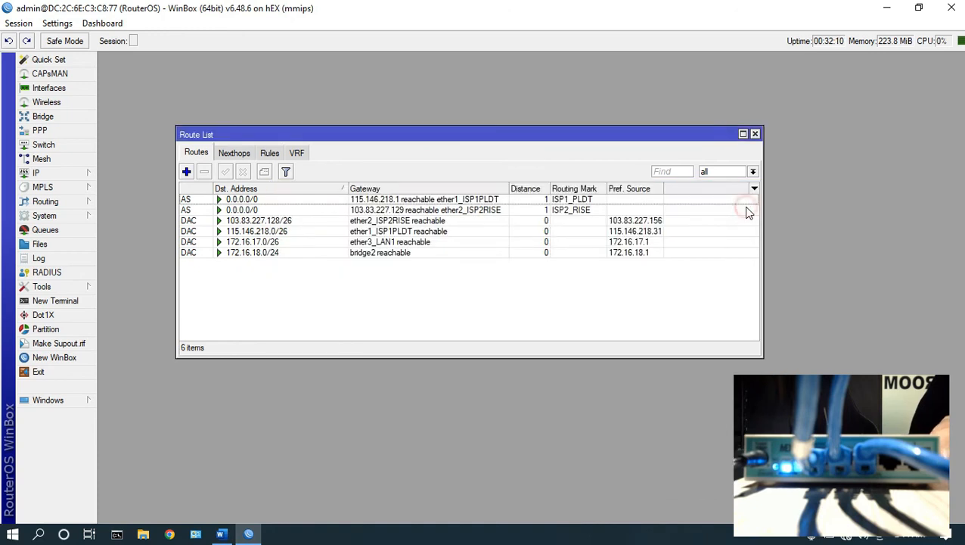
pyautogui.click(473, 211)
pyautogui.click(475, 201)
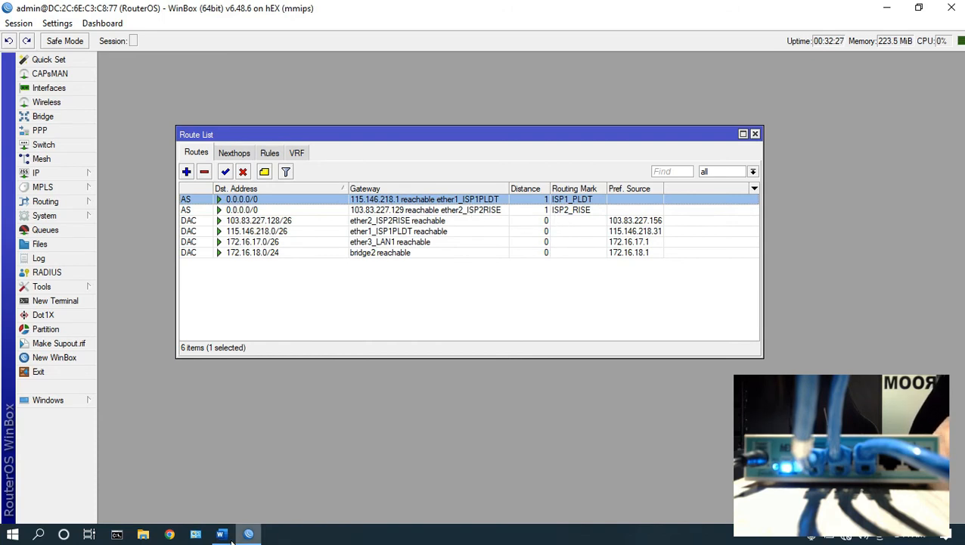
# Read Step 7 of the Word guide on creating the NAT rule, then return to WinBox.
pyautogui.click(225, 535)
pyautogui.moveTo(960, 69); pyautogui.dragTo(960, 404)
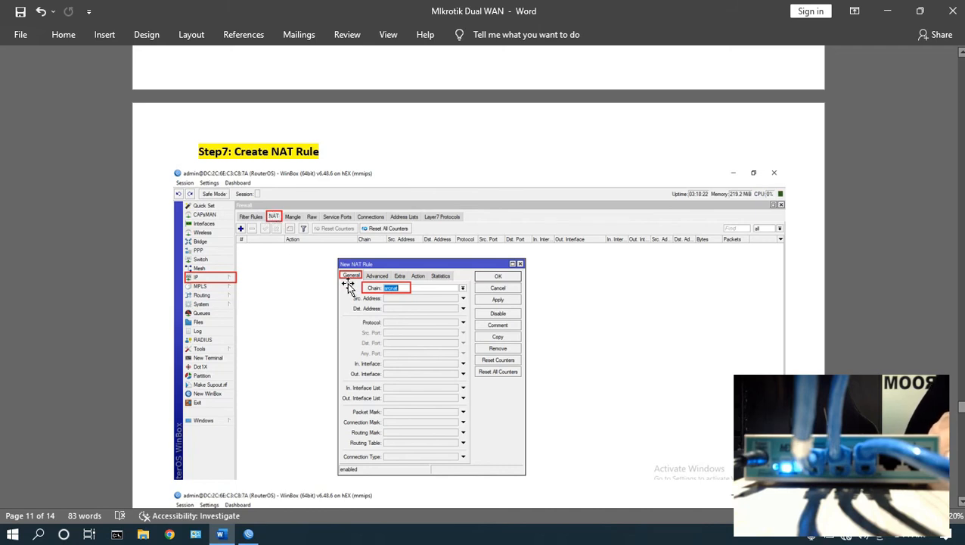
pyautogui.scroll(-5, 484, 366)
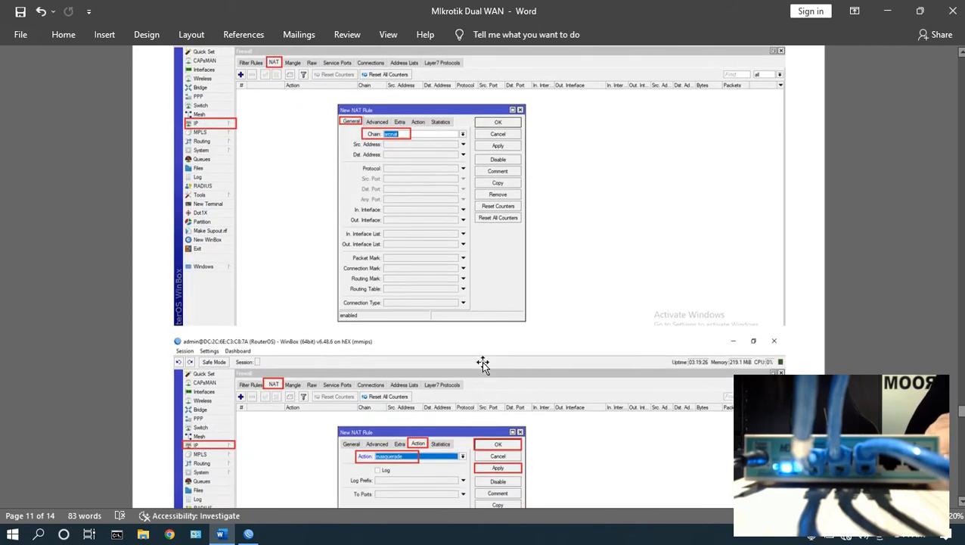
pyautogui.scroll(-5, 323, 339)
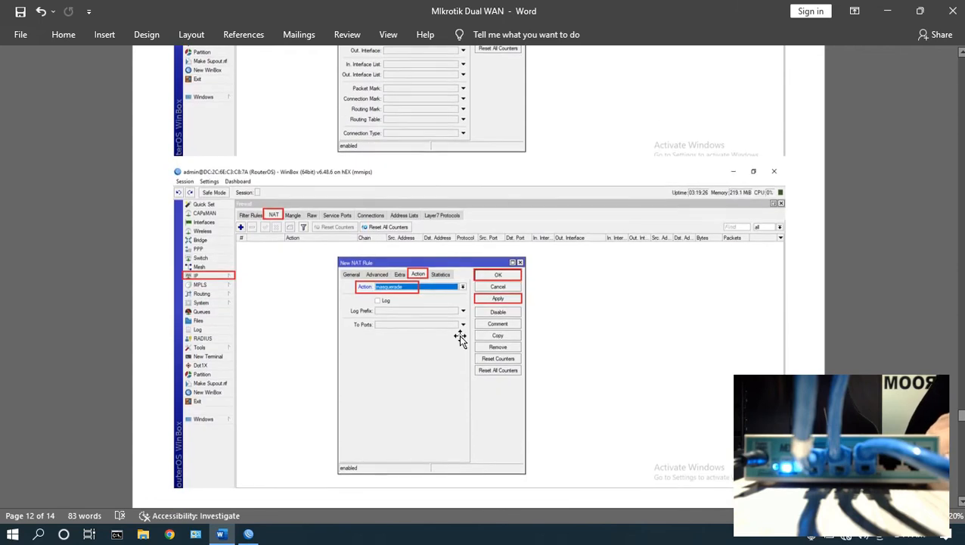
pyautogui.scroll(5, 461, 336)
pyautogui.click(248, 534)
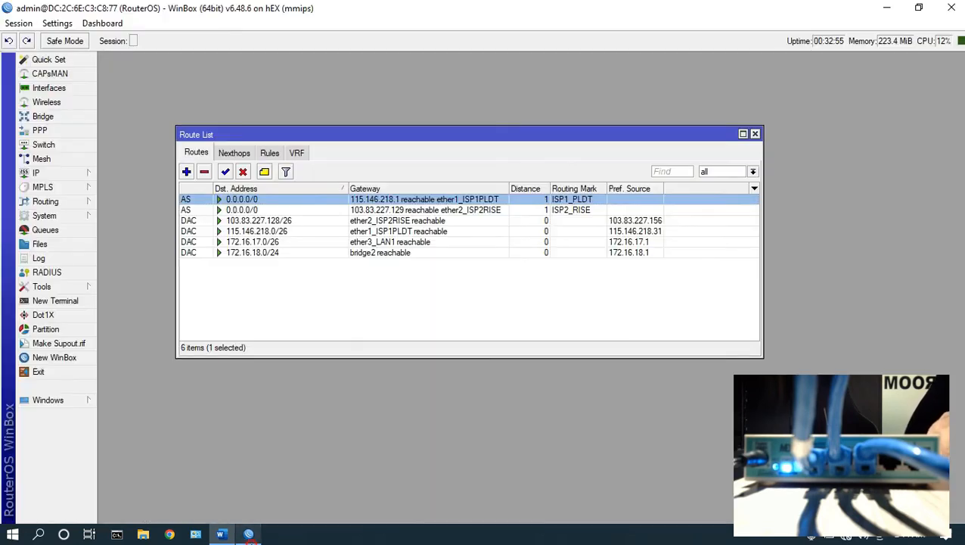
# Close the route list and create a firewall NAT rule on the srcnat chain with the action masquerade.
pyautogui.click(755, 134)
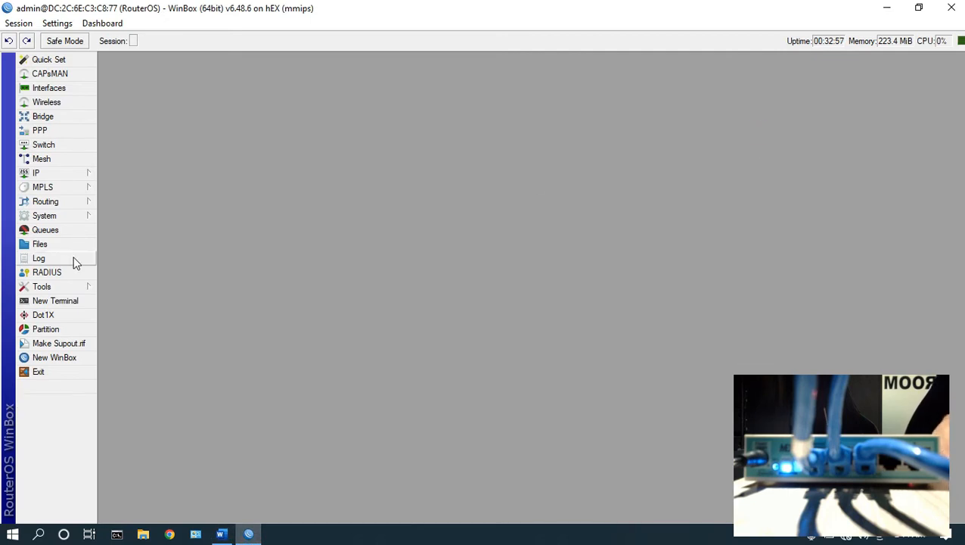
pyautogui.click(59, 175)
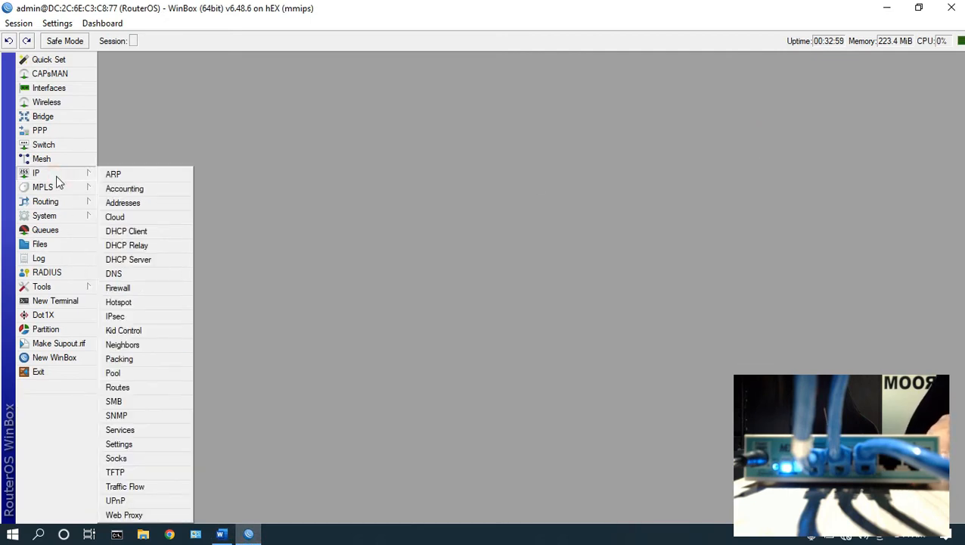
pyautogui.click(130, 288)
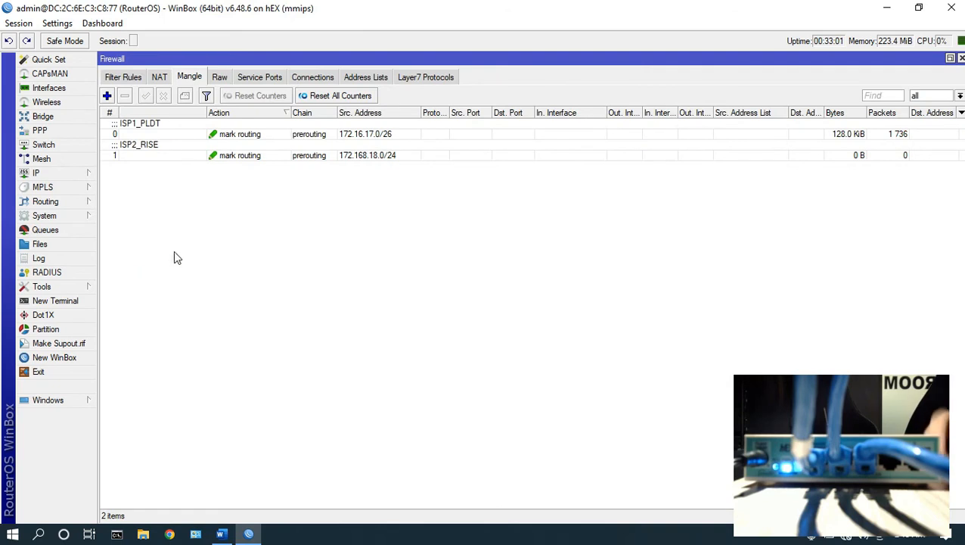
pyautogui.click(159, 79)
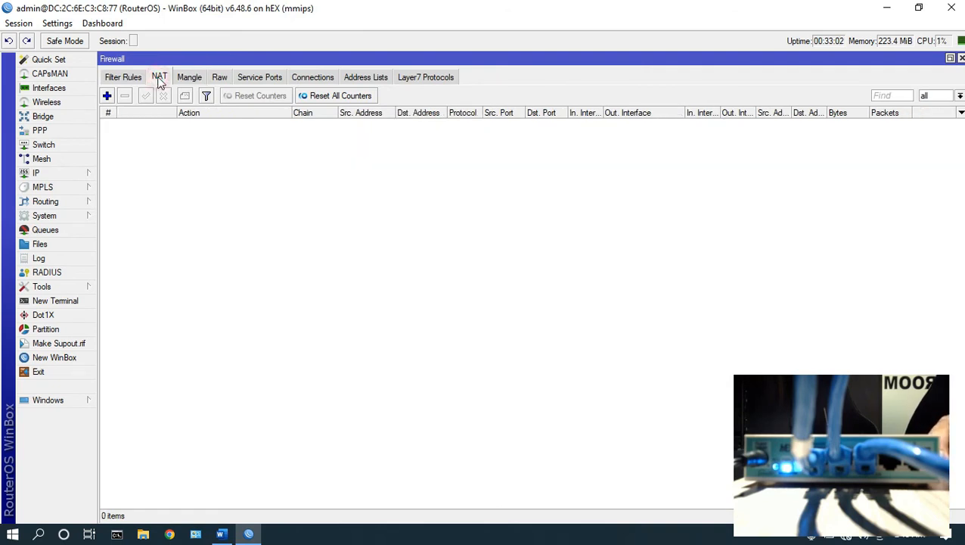
pyautogui.click(106, 96)
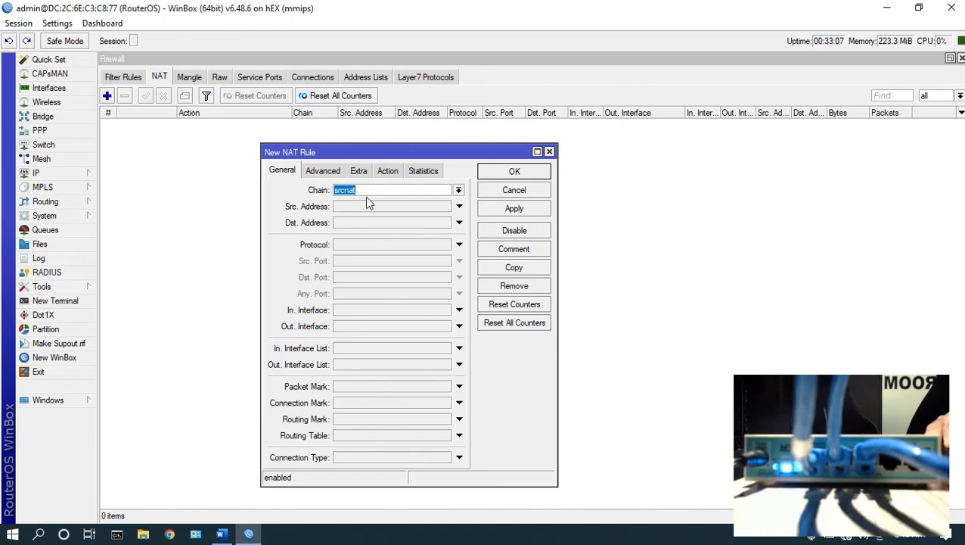
pyautogui.click(388, 172)
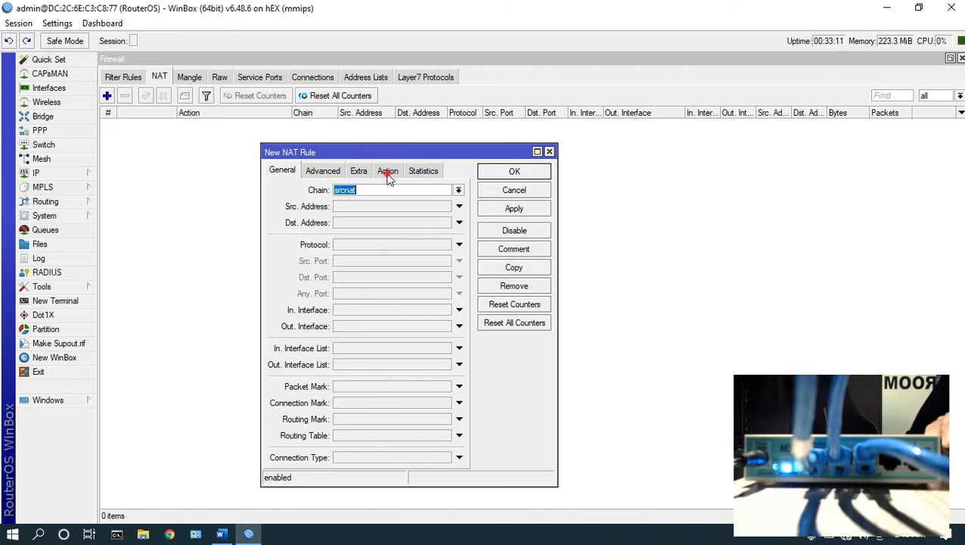
pyautogui.click(385, 190)
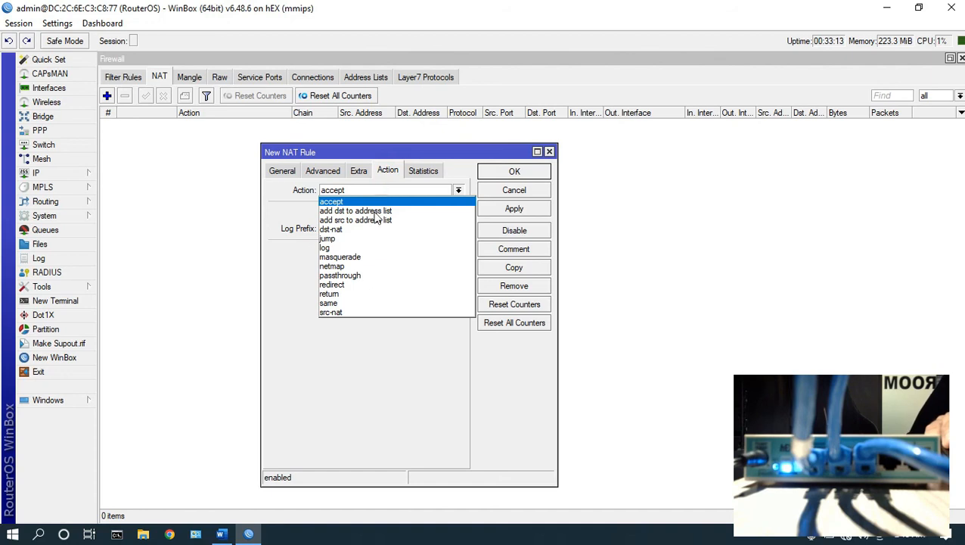
pyautogui.click(340, 256)
pyautogui.click(509, 212)
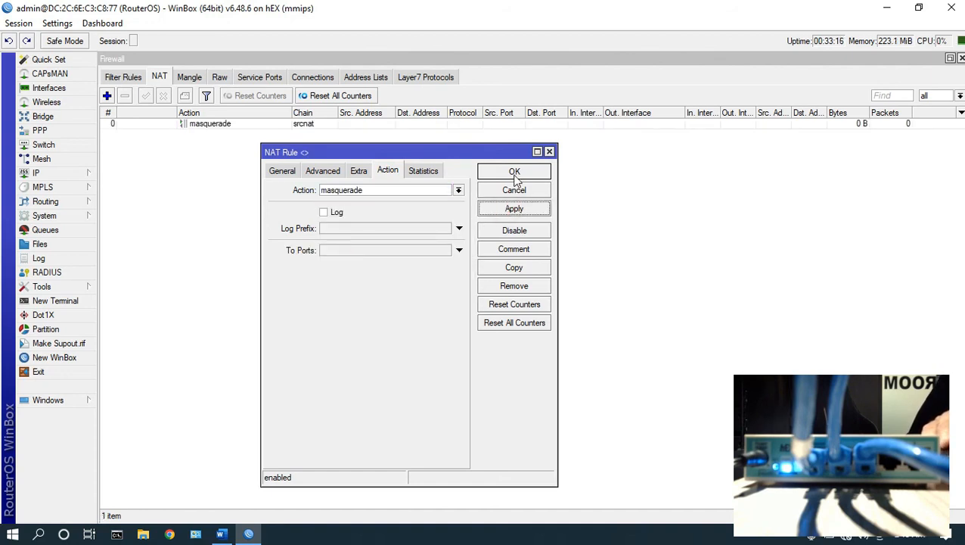
pyautogui.click(513, 173)
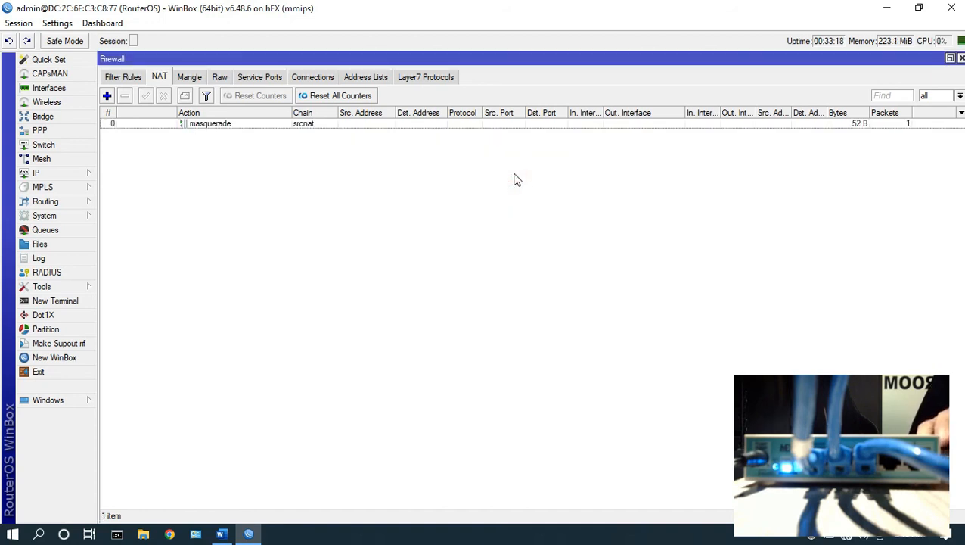
# Read Step 8 on rebooting the router and Step 9 on checking Internet connectivity in the Word guide.
pyautogui.click(221, 534)
pyautogui.scroll(-3, 429, 364)
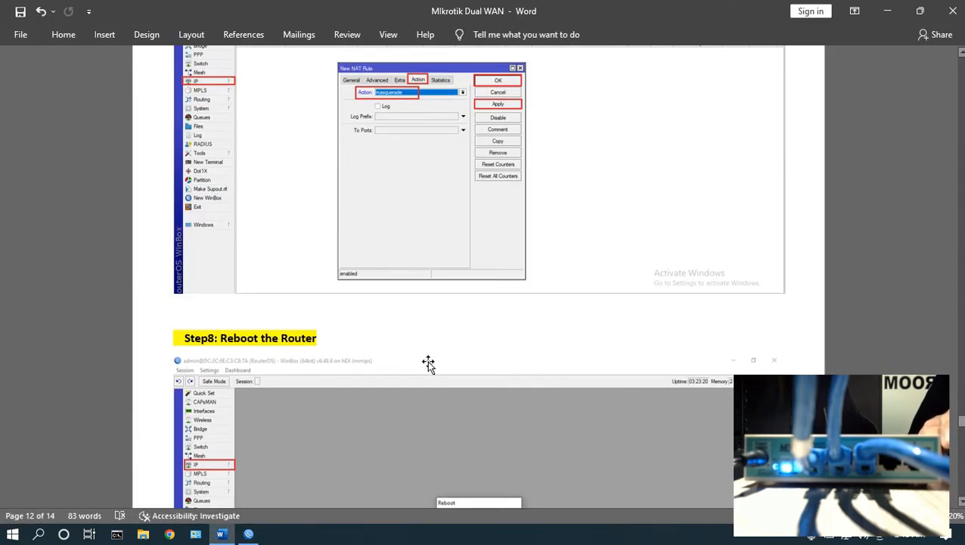
pyautogui.scroll(-3, 430, 369)
pyautogui.scroll(1, 424, 340)
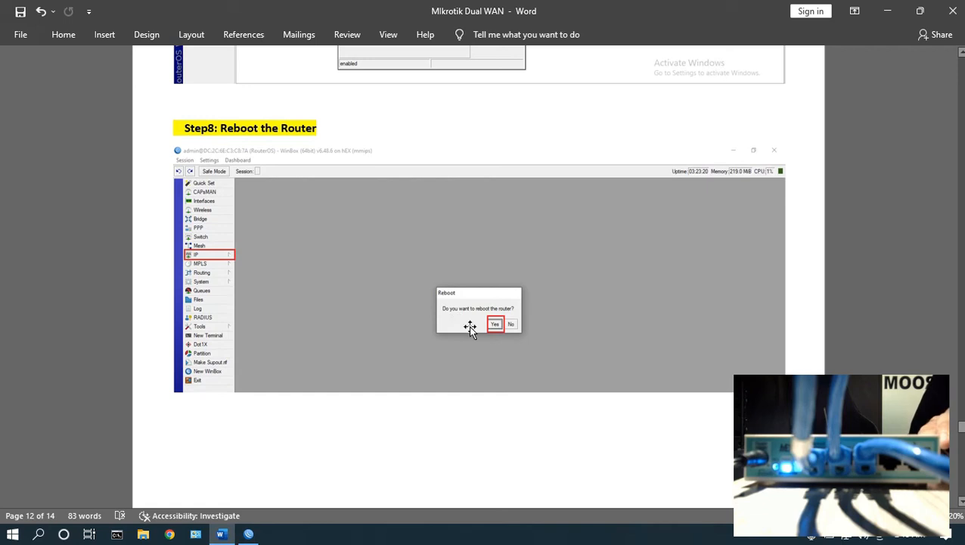
pyautogui.scroll(-5, 469, 325)
pyautogui.scroll(-1, 471, 326)
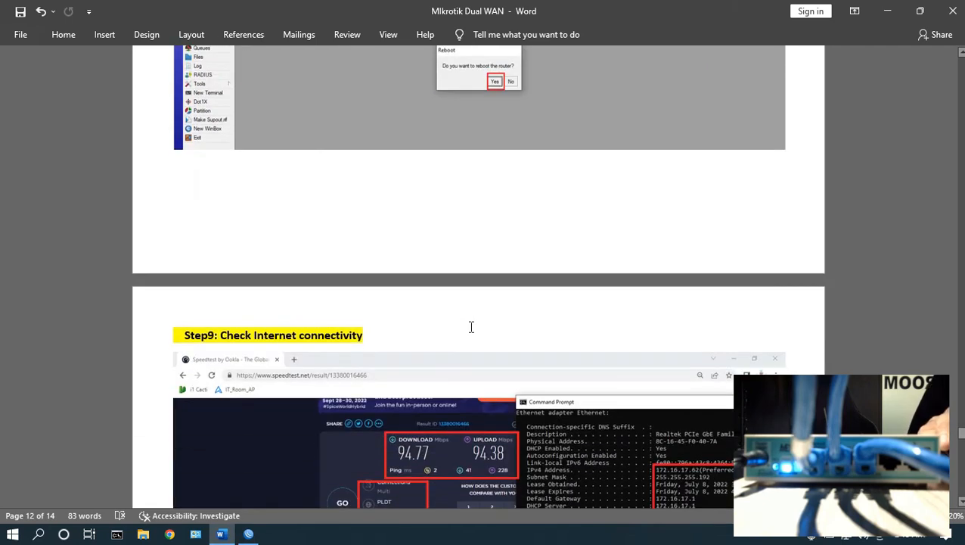
pyautogui.scroll(-3, 470, 327)
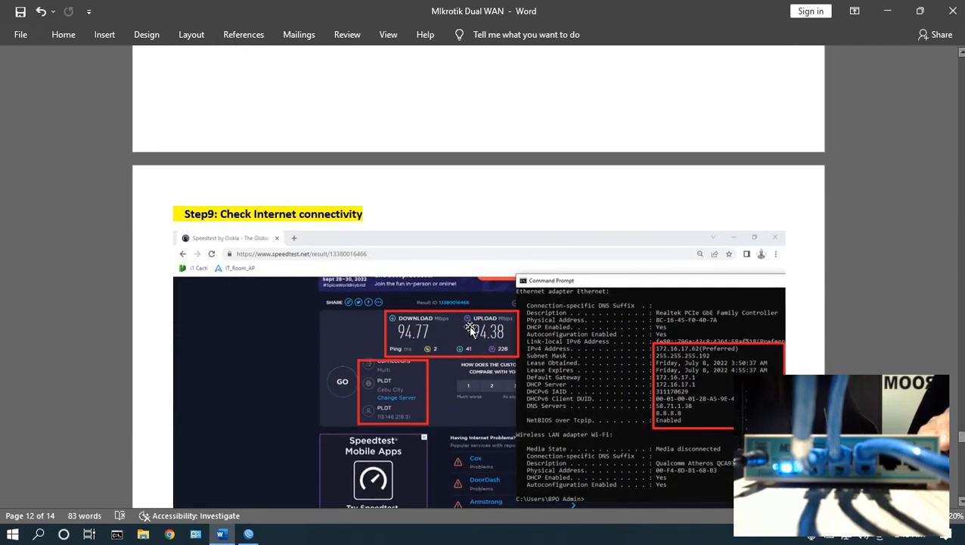
pyautogui.scroll(-6, 470, 327)
pyautogui.scroll(10, 471, 327)
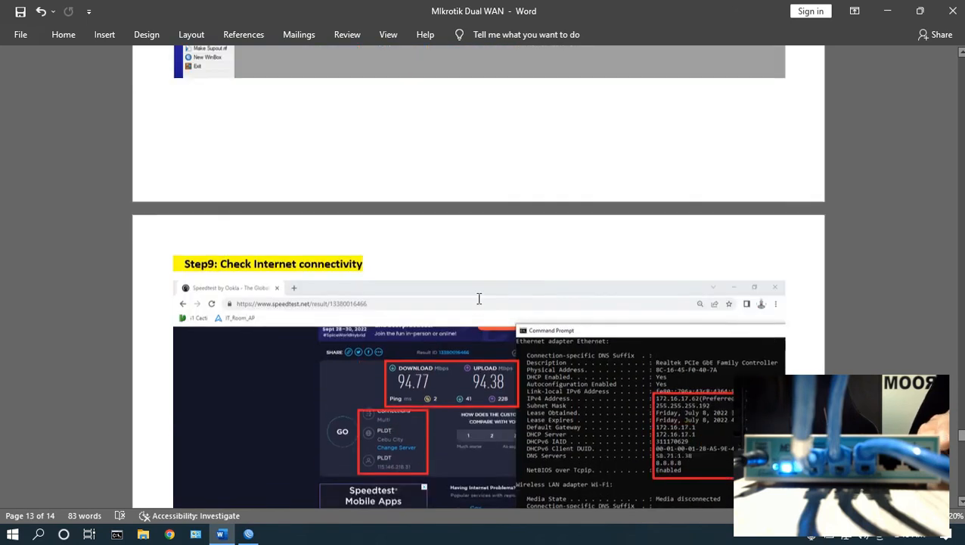
# Return to WinBox, close the firewall window and reboot the router.
pyautogui.click(248, 533)
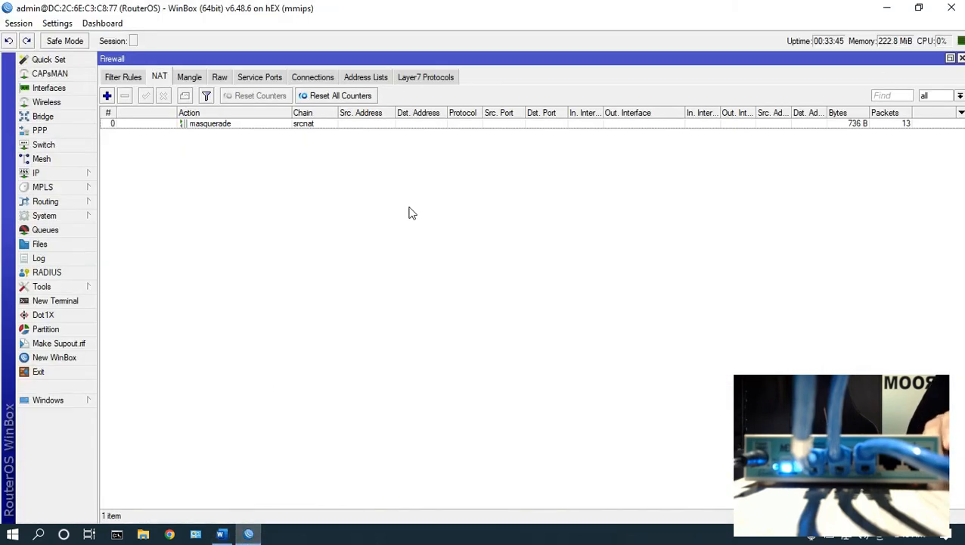
pyautogui.click(961, 59)
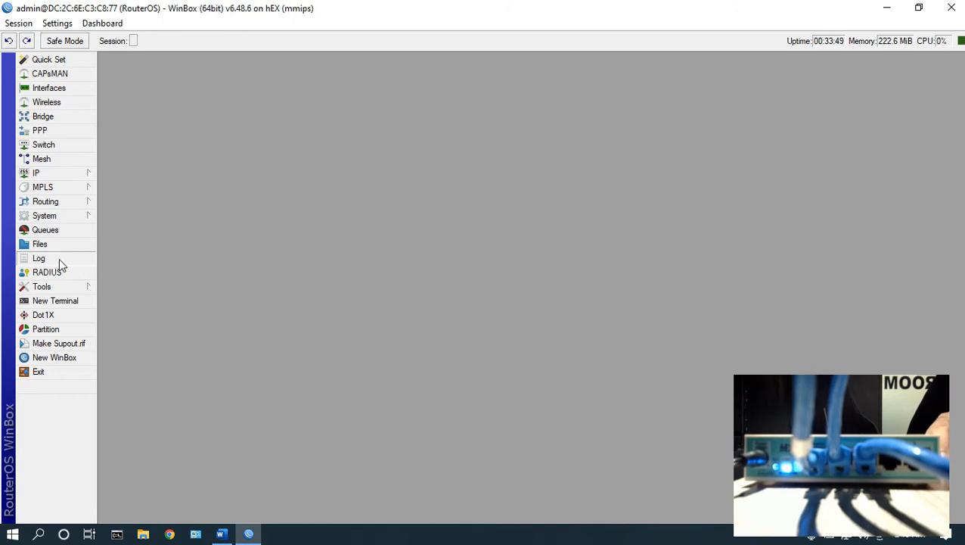
pyautogui.moveTo(66, 217)
pyautogui.click(139, 373)
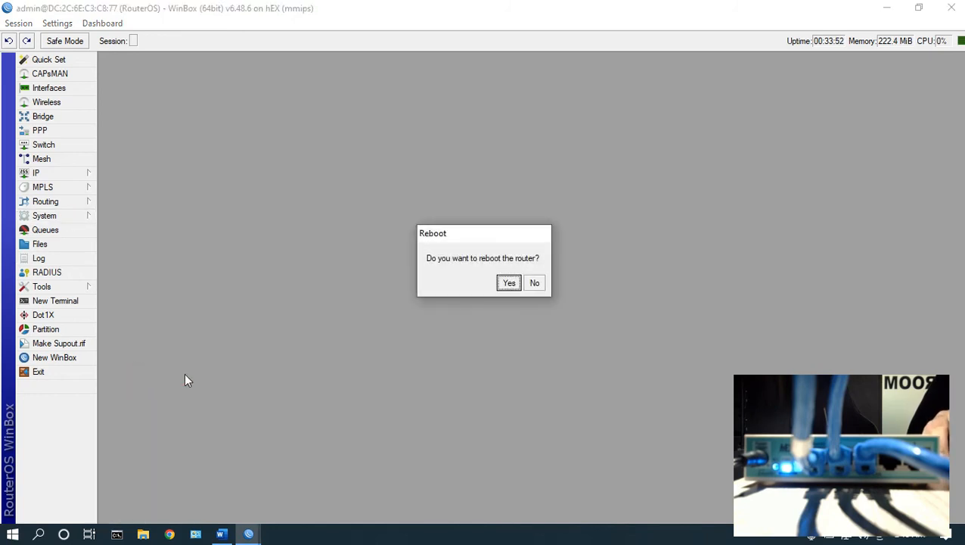
pyautogui.click(509, 285)
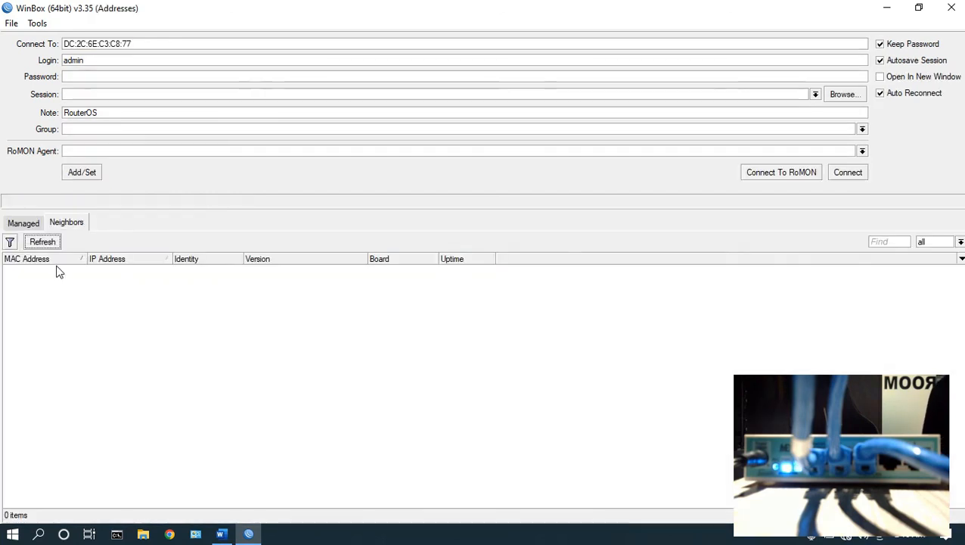
# Reconnect to the rebooted router from the discovered neighbors, checking the LAN1 network in the Word diagram first.
pyautogui.click(61, 272)
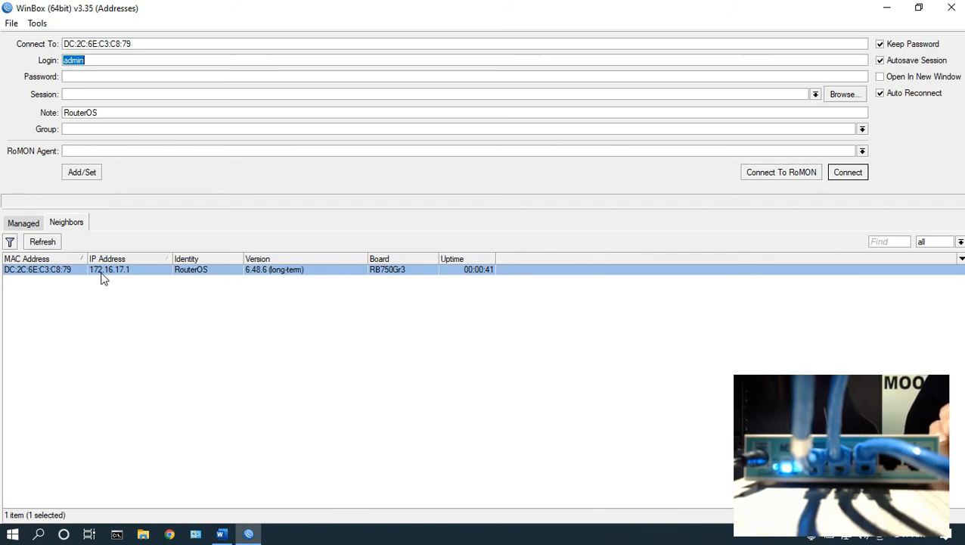
pyautogui.click(221, 533)
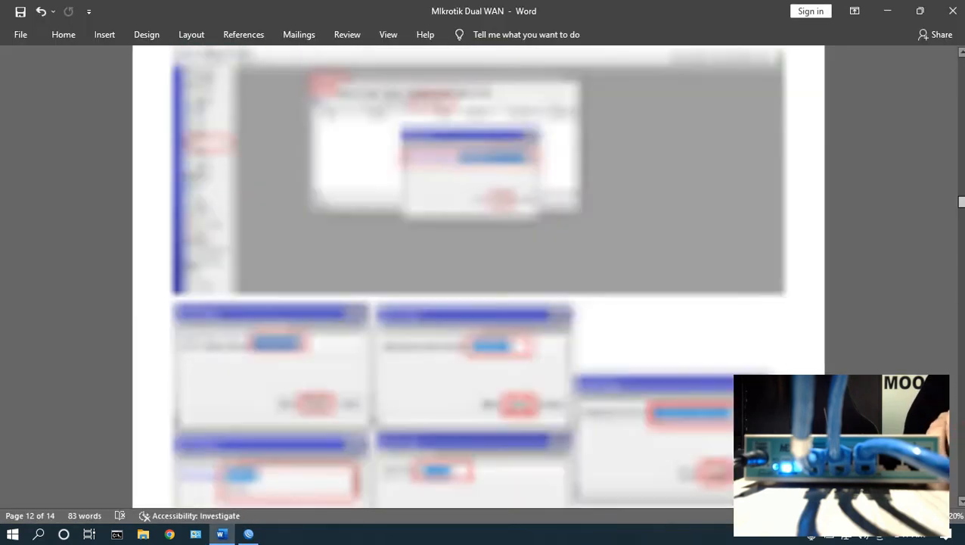
pyautogui.moveTo(963, 202); pyautogui.dragTo(962, 62)
pyautogui.scroll(-1, 647, 343)
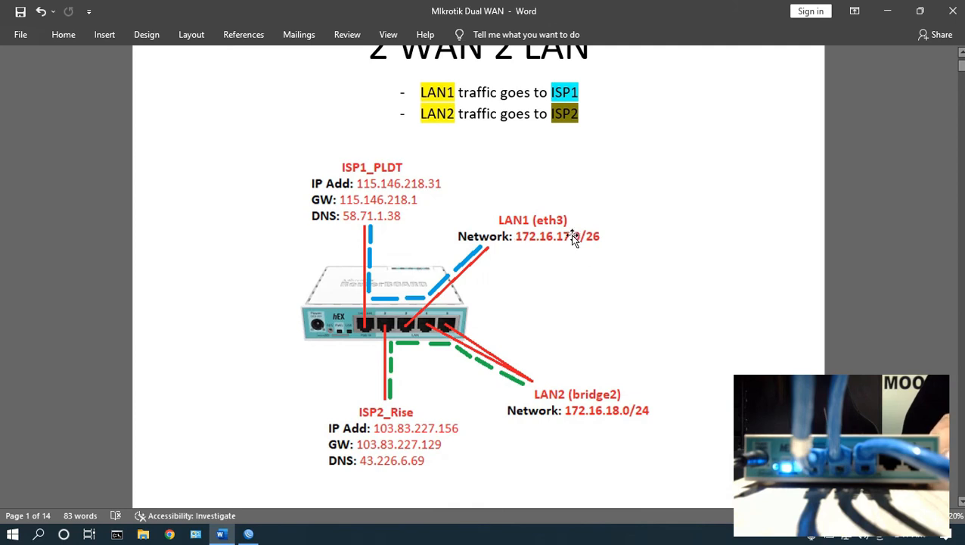
pyautogui.click(245, 532)
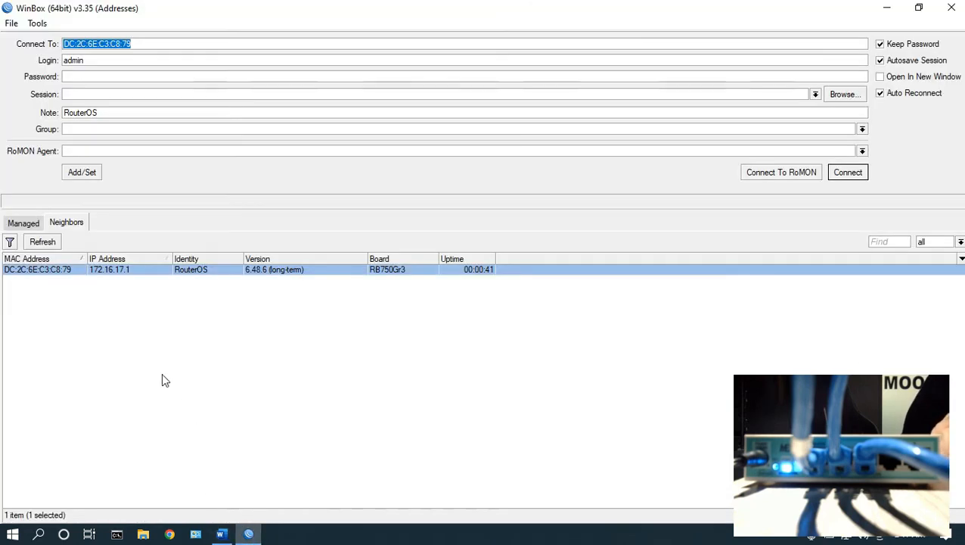
pyautogui.doubleClick(64, 271)
pyautogui.click(832, 24)
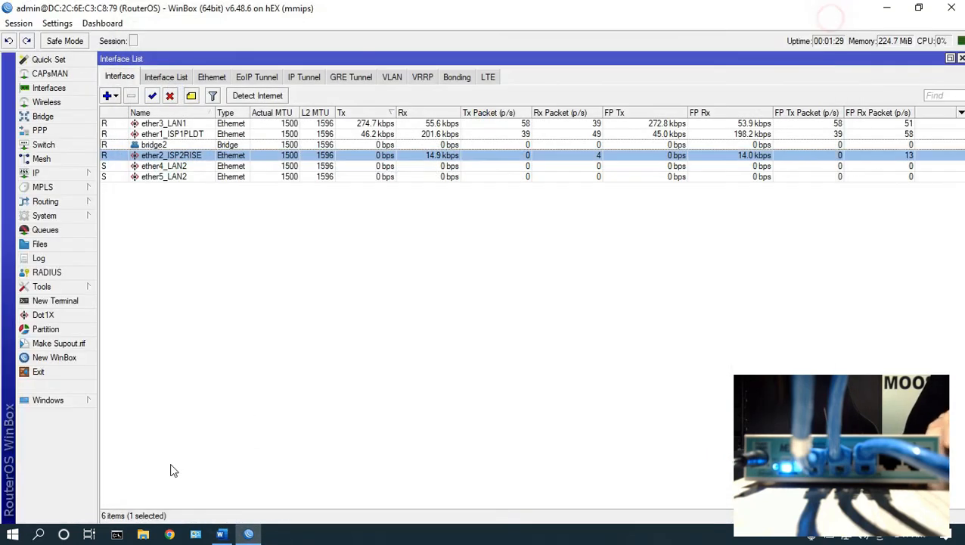
# Switch to Command Prompt and run ipconfig to check the PC's Ethernet address and default gateway.
pyautogui.click(116, 534)
pyautogui.click(347, 371)
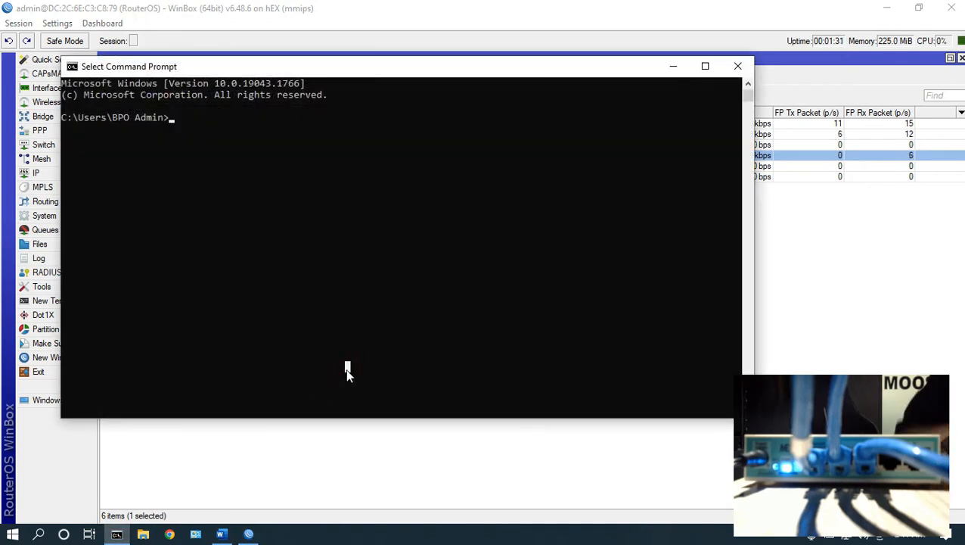
pyautogui.write('ipconfig')
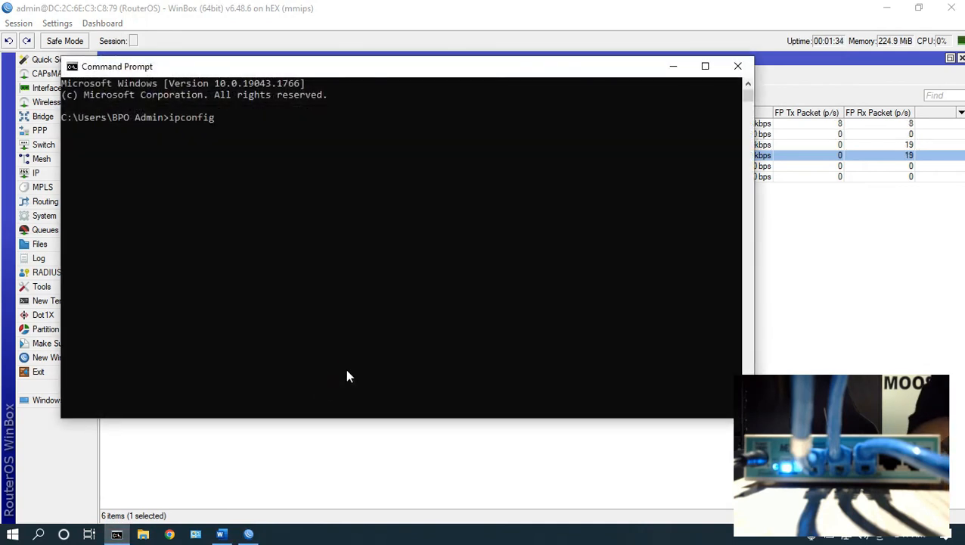
pyautogui.press('Return')
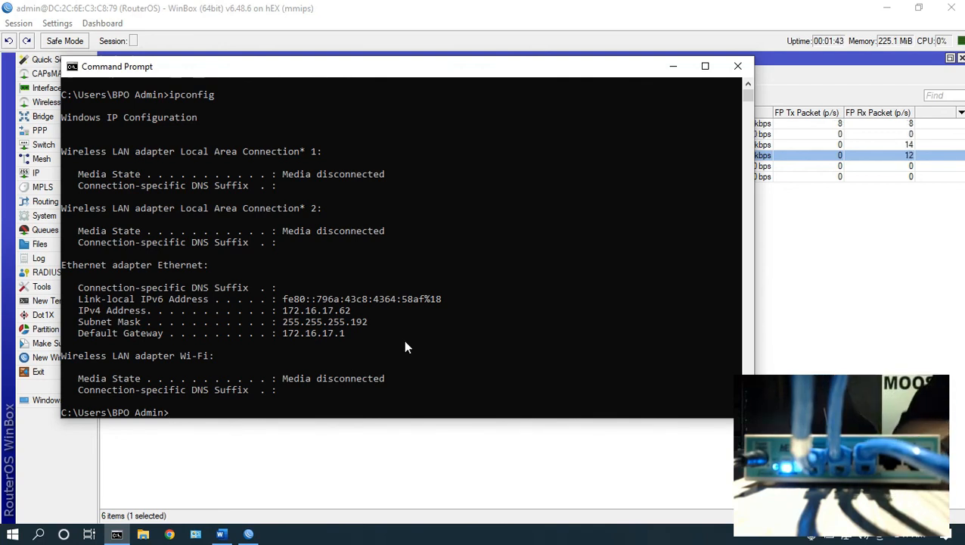
# Start a continuous ping with ping google.com -t and move the Command Prompt window clear of the interface names in WinBox.
pyautogui.write('google.com -t')
pyautogui.press('Return')
pyautogui.moveTo(359, 71); pyautogui.dragTo(572, 150)
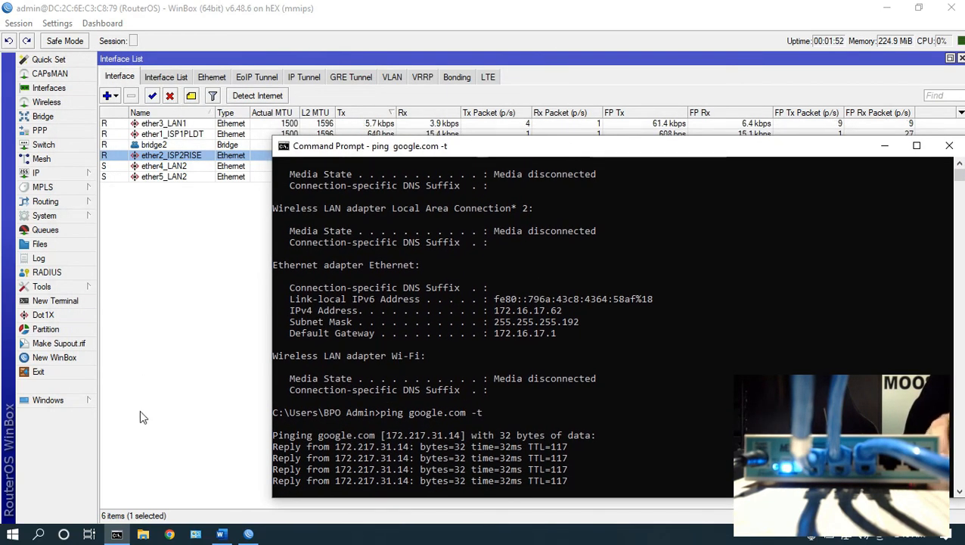
# Open Chrome with the Person 1 profile and load speedtest.net.
pyautogui.click(169, 534)
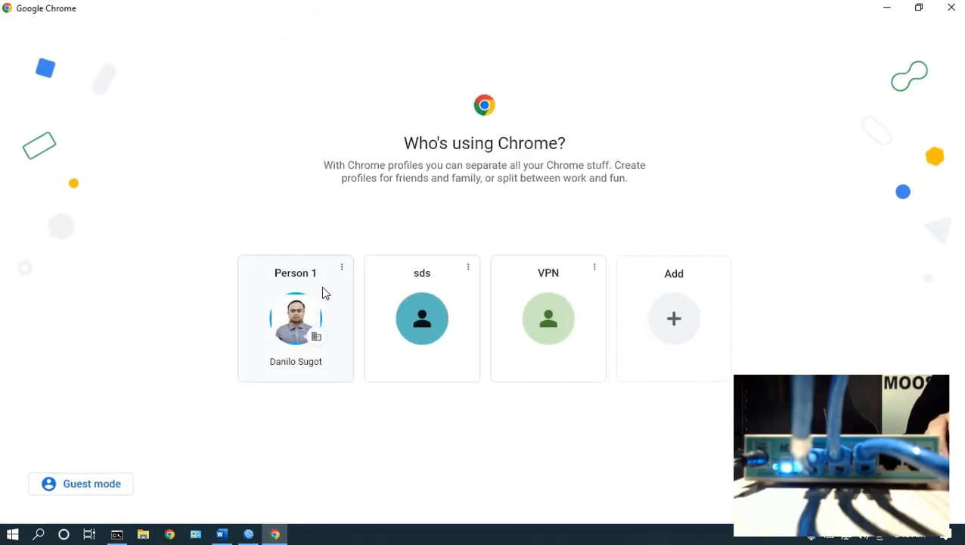
pyautogui.click(323, 292)
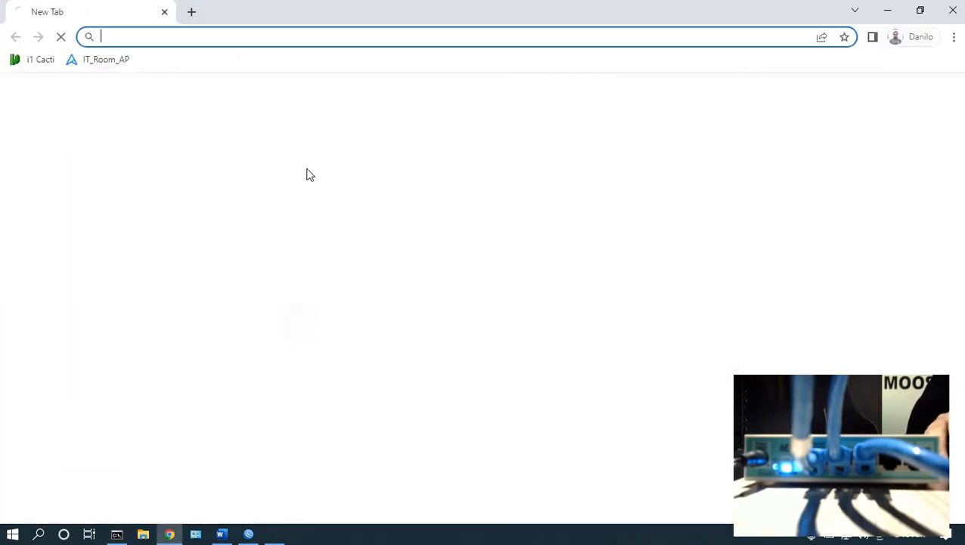
pyautogui.click(240, 38)
pyautogui.write('speedtest')
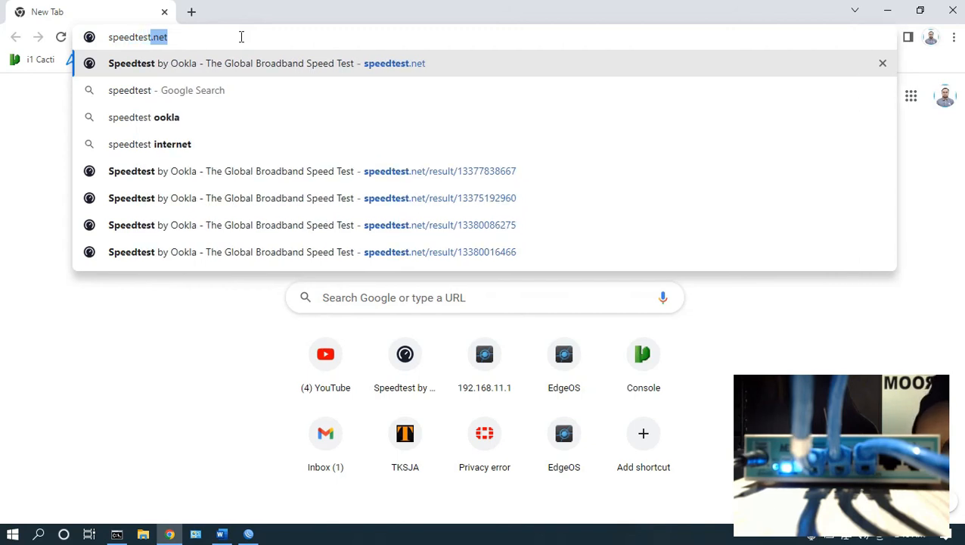
pyautogui.press('Return')
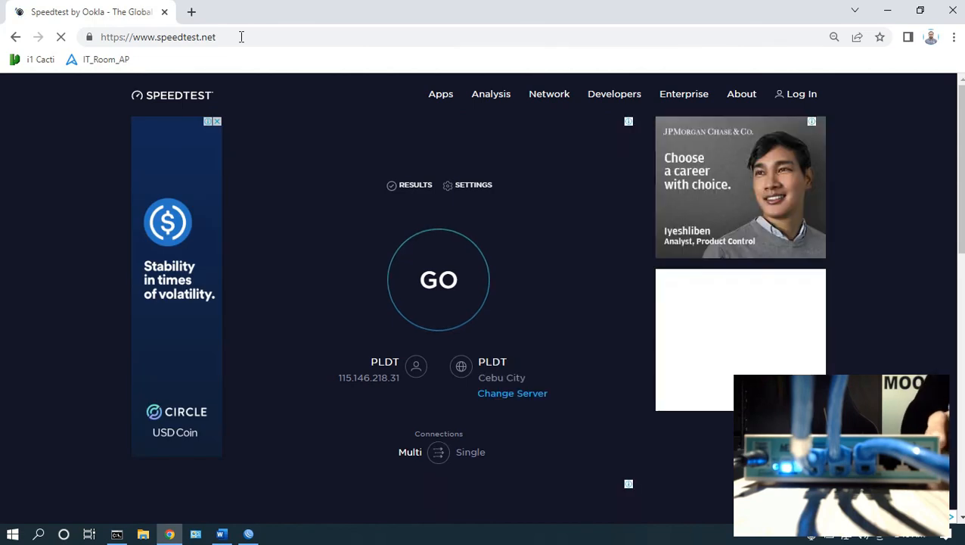
# Start the Speedtest run, then switch to WinBox and examine the live traffic on ether1_ISP1PLDT in the interface list.
pyautogui.click(444, 304)
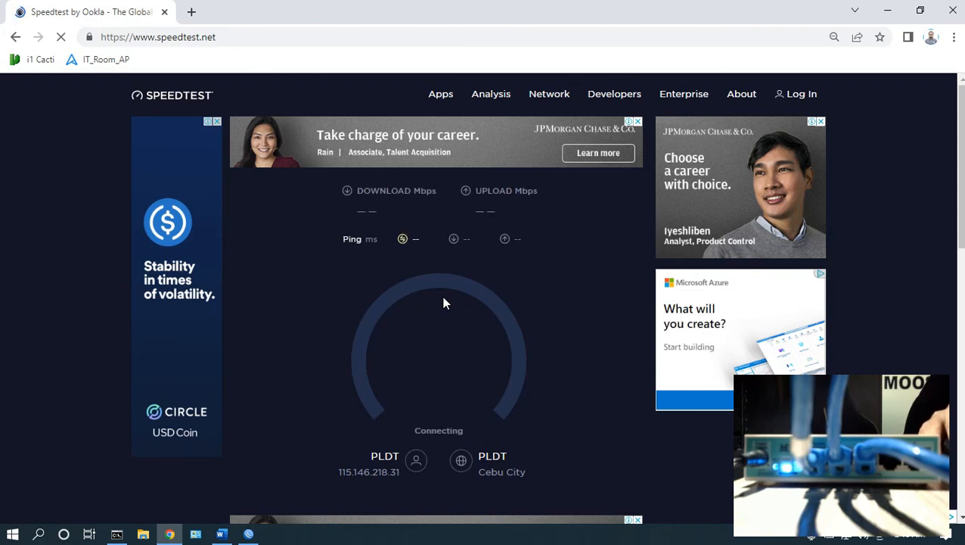
pyautogui.click(254, 532)
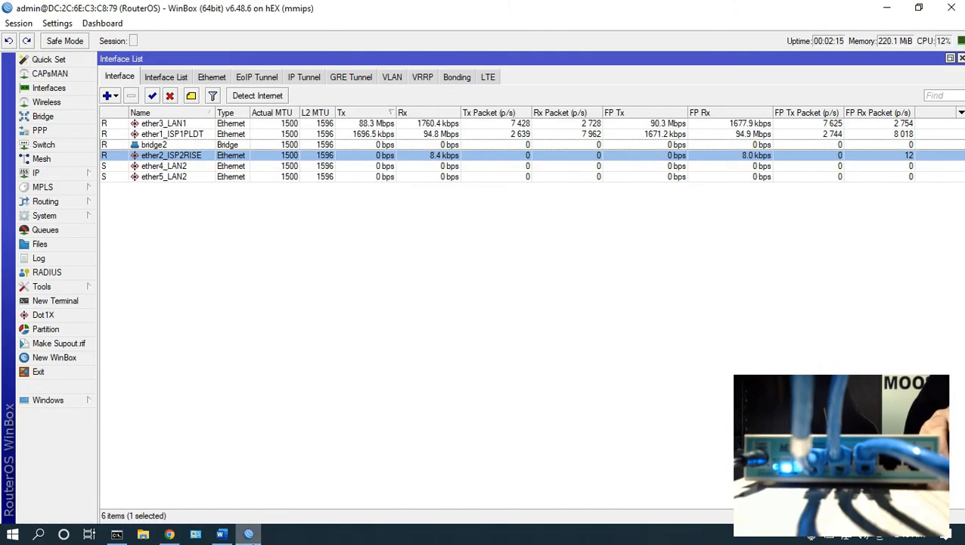
pyautogui.click(245, 135)
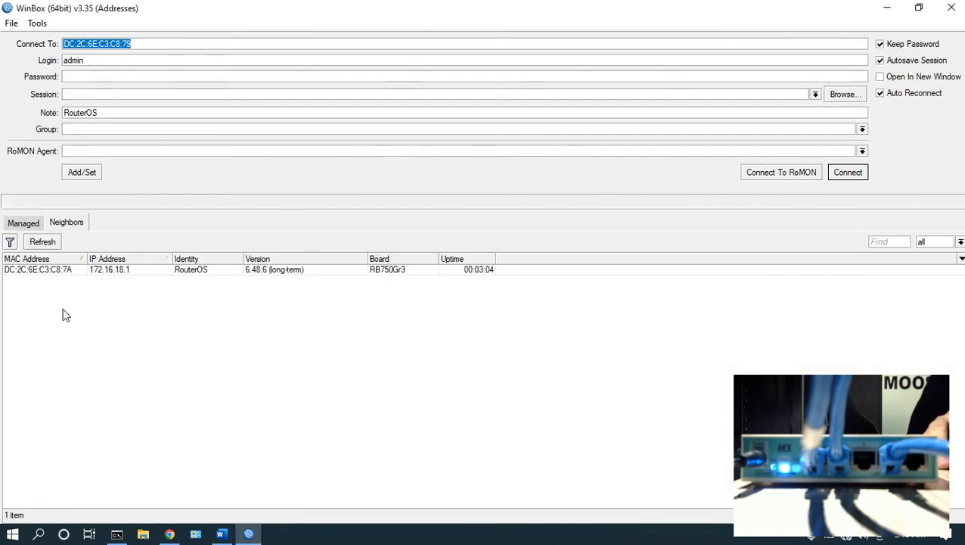
# Reconnect to the discovered neighbor router at 172.16.18.1, then switch to Command Prompt and stop the continuous ping.
pyautogui.click(52, 271)
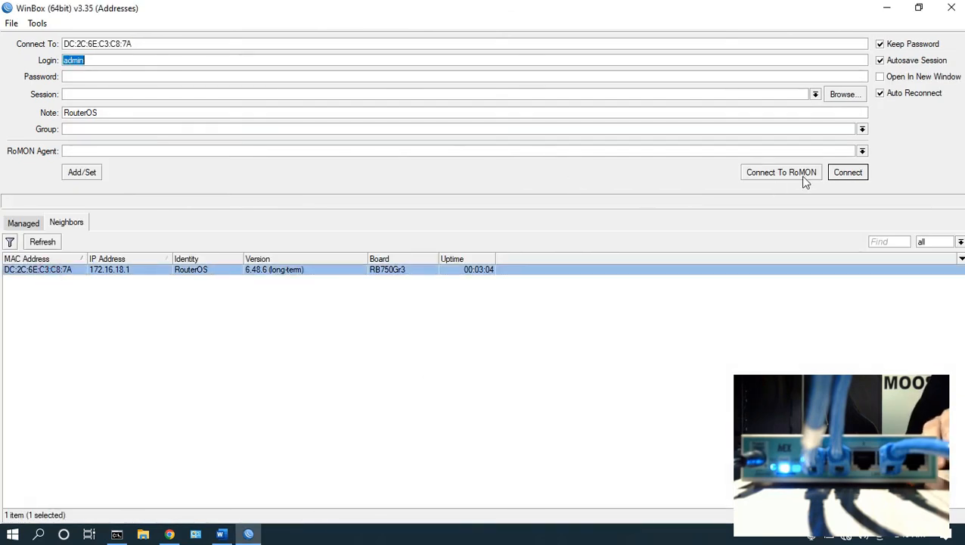
pyautogui.click(848, 172)
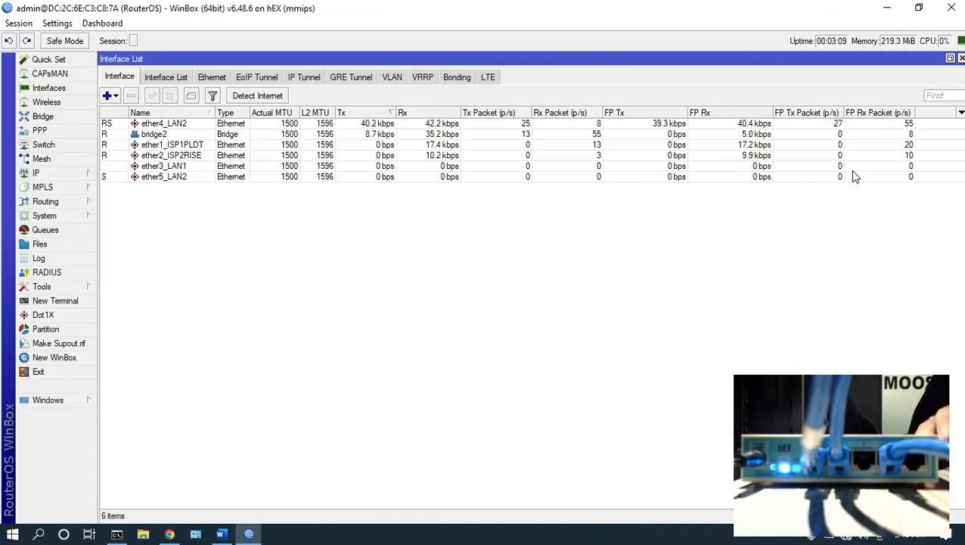
pyautogui.click(117, 534)
pyautogui.hotkey('ctrl', 'c')
pyautogui.press('Return')
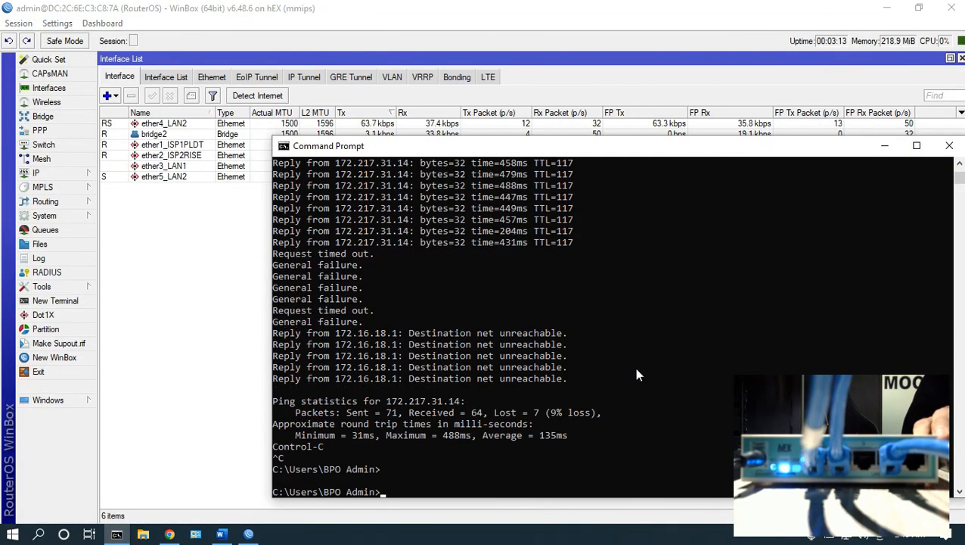
# Run ipconfig /all and compare the Ethernet default gateway with the LAN2 network in the Word diagram.
pyautogui.press('Return')
pyautogui.write('ipconfig /all')
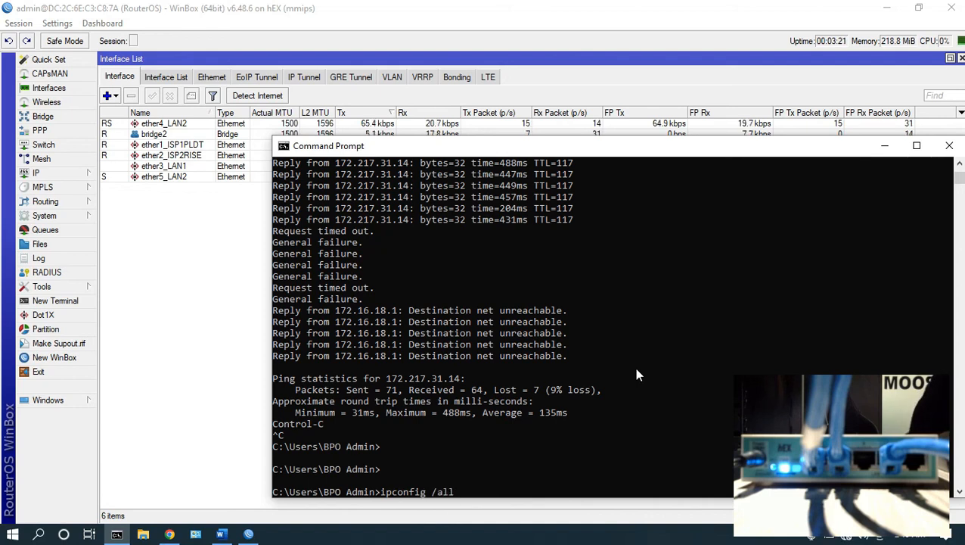
pyautogui.press('Return')
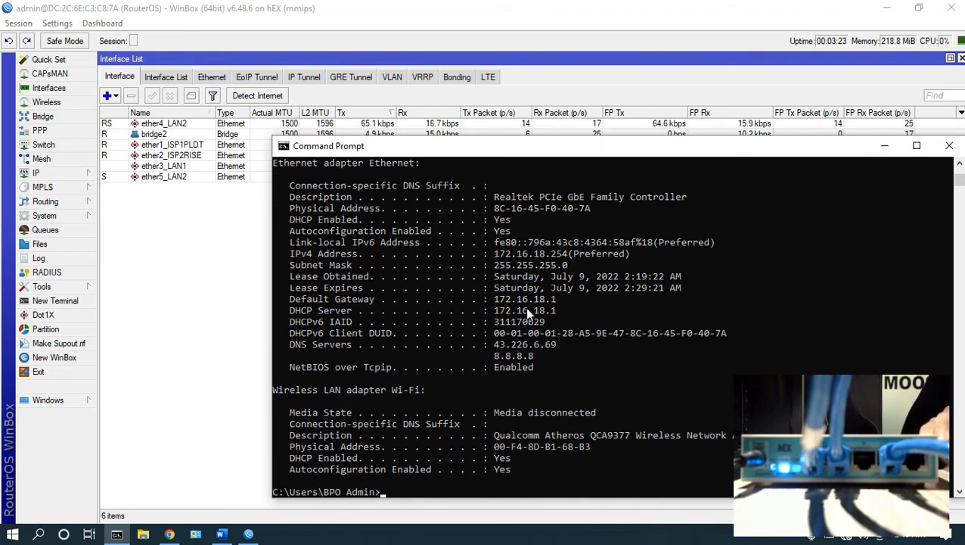
pyautogui.moveTo(492, 298); pyautogui.dragTo(557, 300)
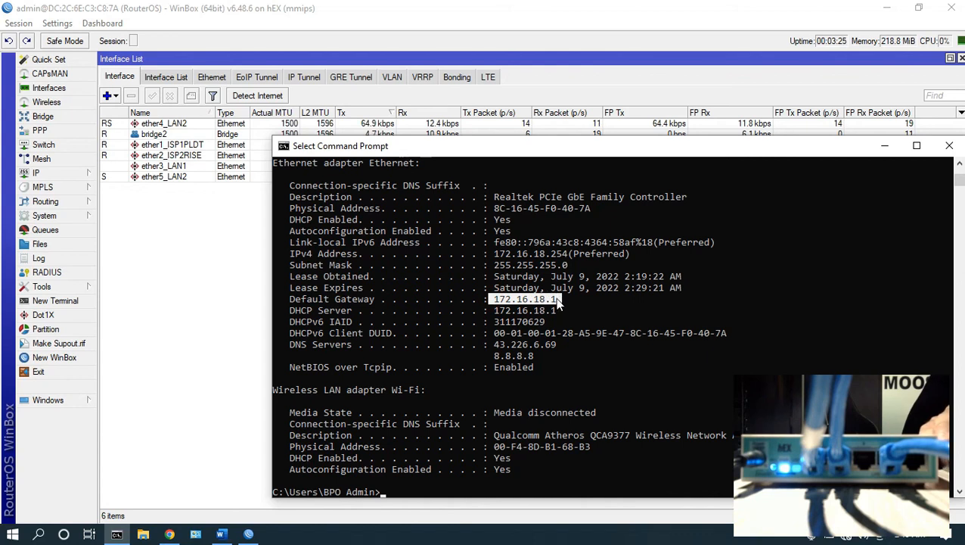
pyautogui.click(221, 534)
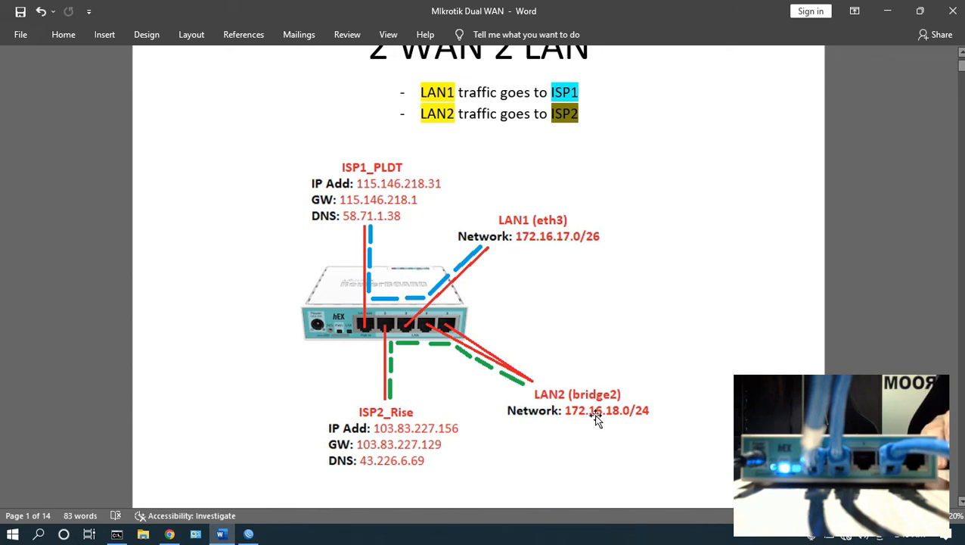
# Switch back to Command Prompt and run ping google.com -t to test Internet access from LAN2.
pyautogui.click(116, 534)
pyautogui.press('Escape')
pyautogui.press('Up')
pyautogui.write('-')
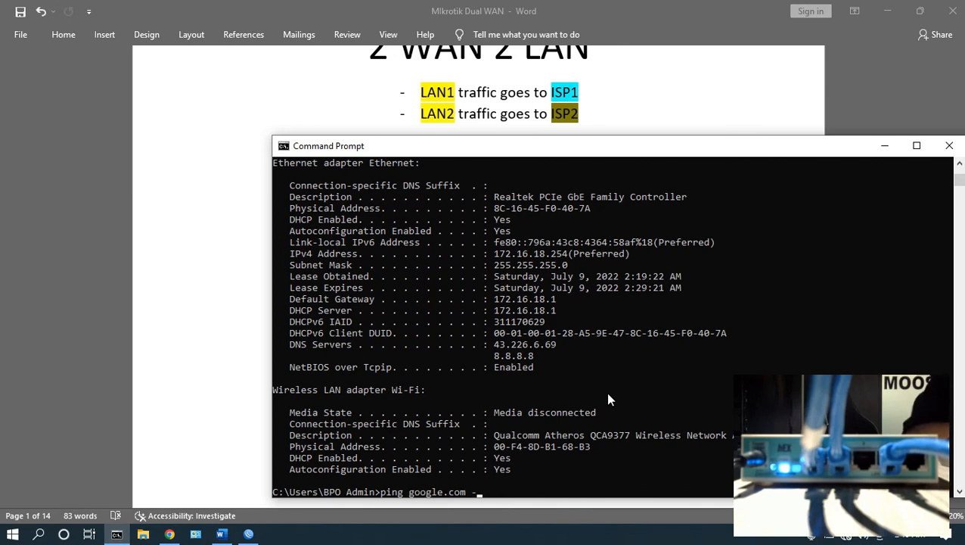
pyautogui.write('t')
pyautogui.press('Return')
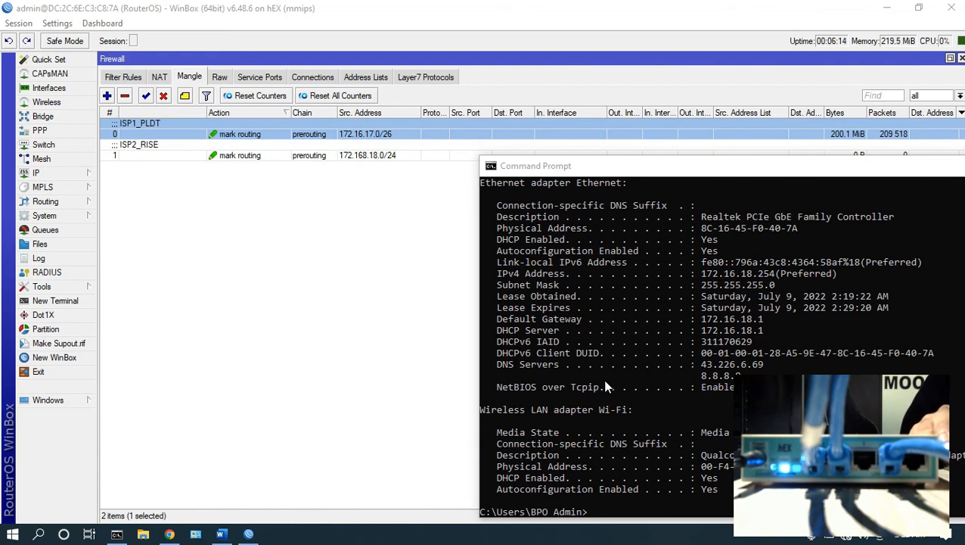
# Correct the source address of the ISP2_RISE mangle rule to 172.16.18.0/24 in WinBox and save the rule.
pyautogui.doubleClick(373, 157)
pyautogui.click(248, 152)
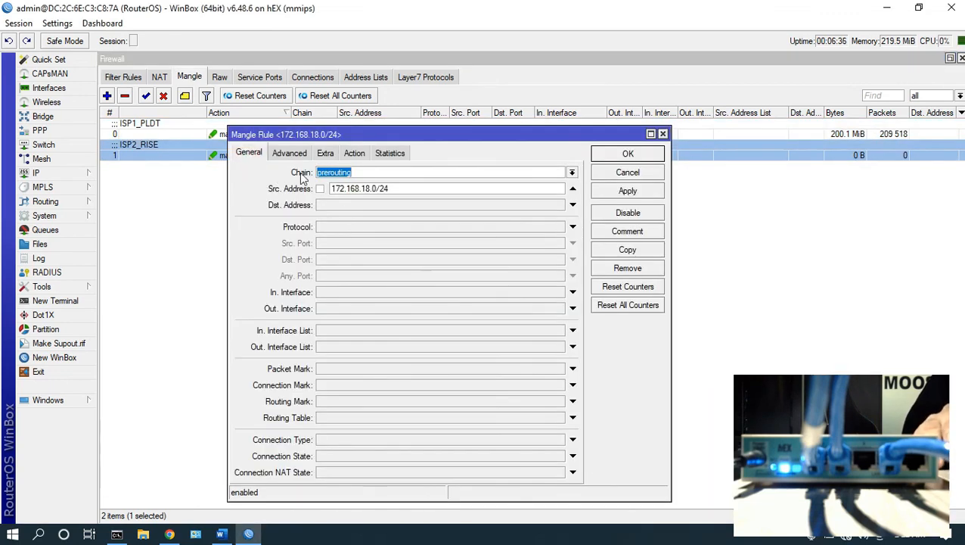
pyautogui.click(357, 188)
pyautogui.press('BackSpace')
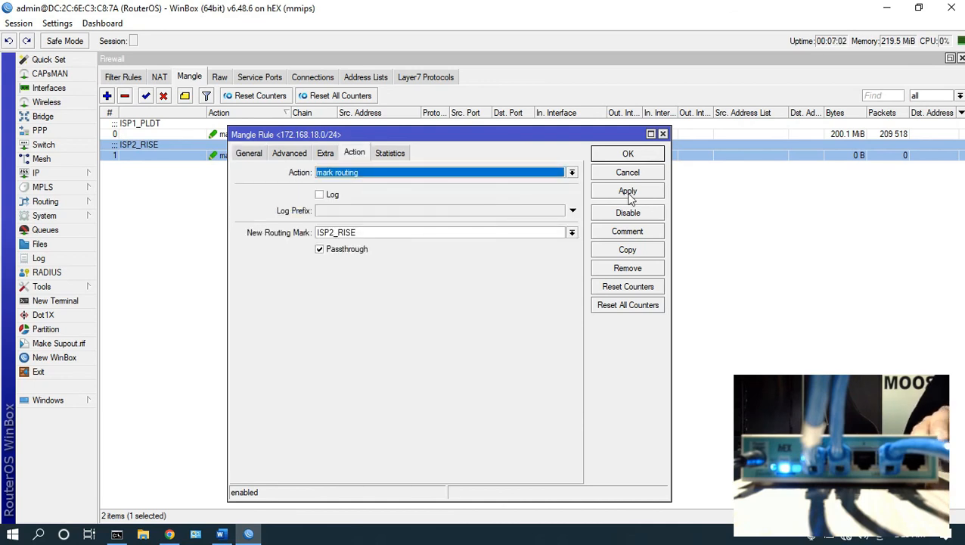
pyautogui.click(628, 194)
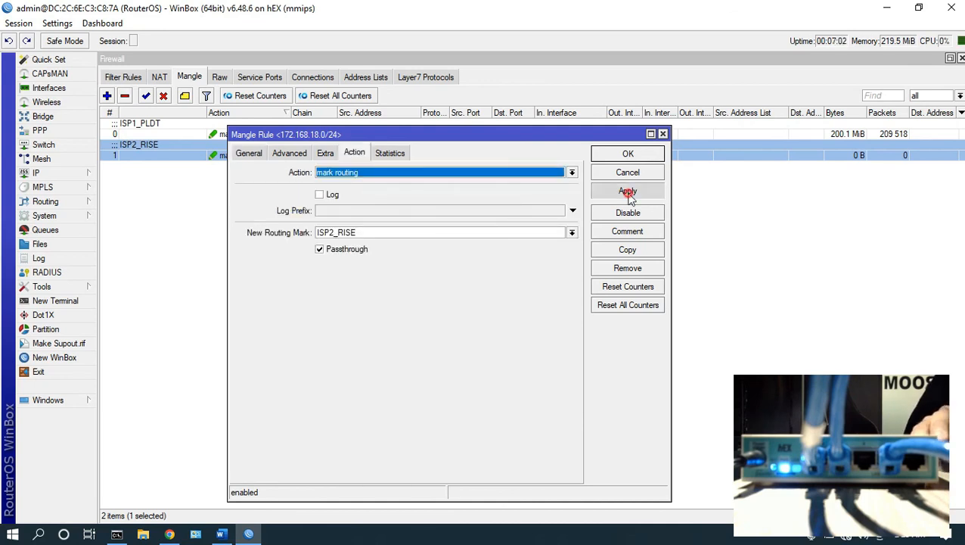
pyautogui.click(628, 154)
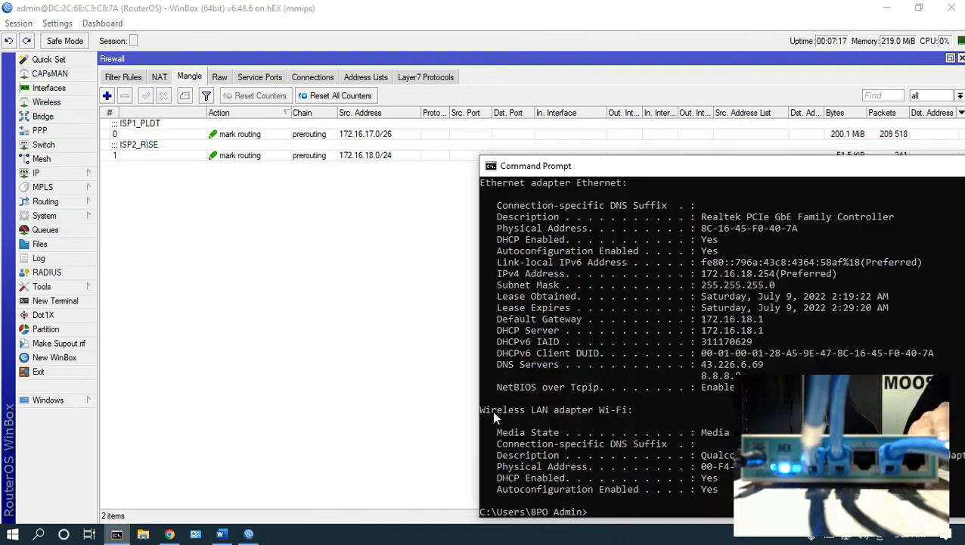
# Start a new continuous ping with ping google.com -t in Command Prompt to retest LAN2.
pyautogui.write('ip')
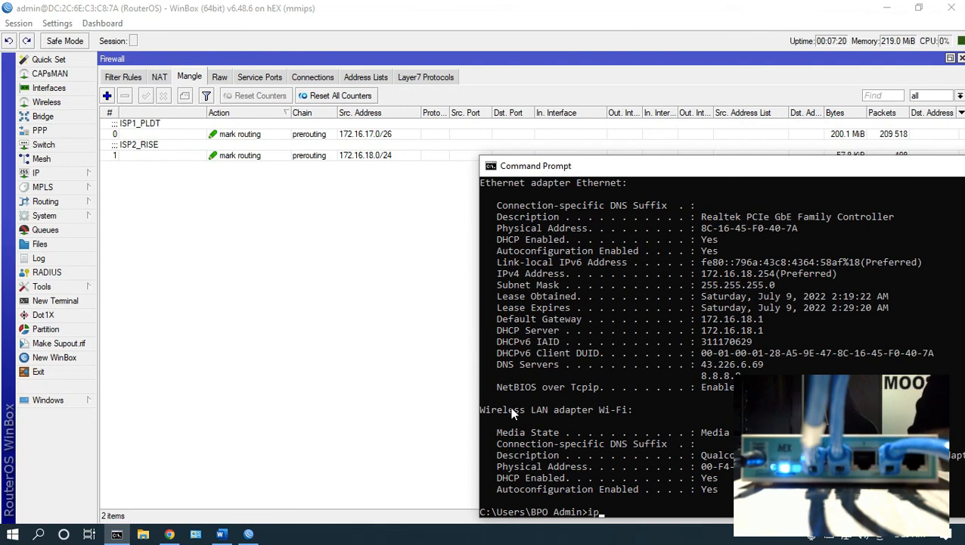
pyautogui.press('BackSpace')
pyautogui.press('BackSpace')
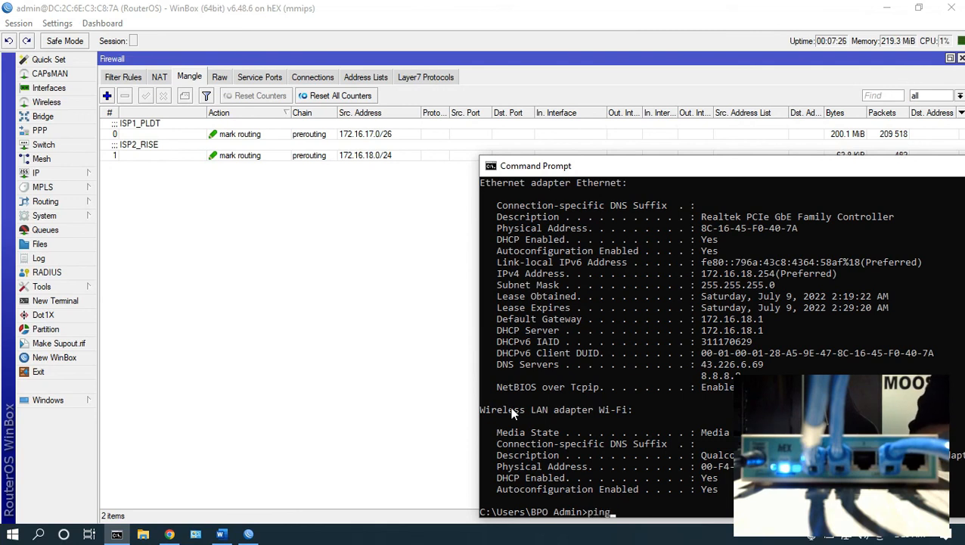
pyautogui.write('ping')
pyautogui.write('google.com -t')
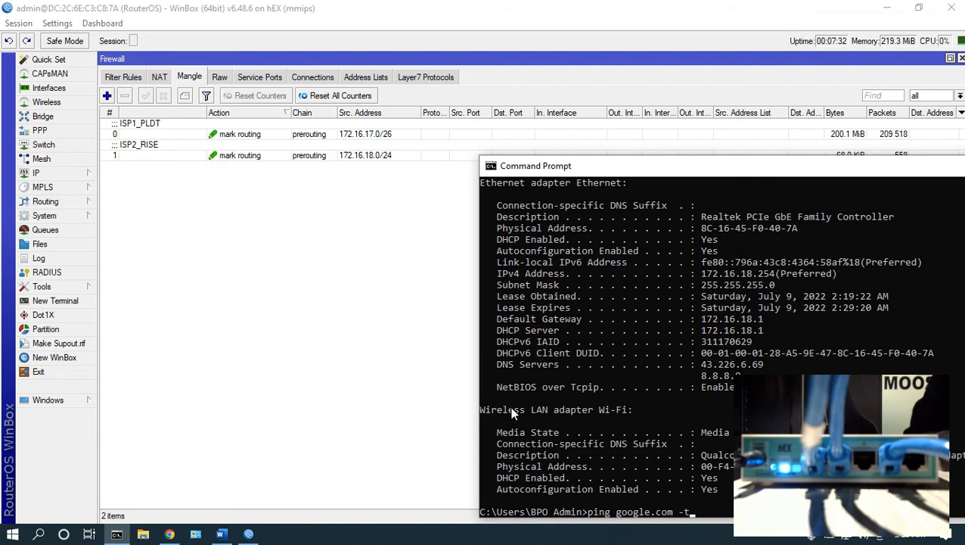
pyautogui.press('Return')
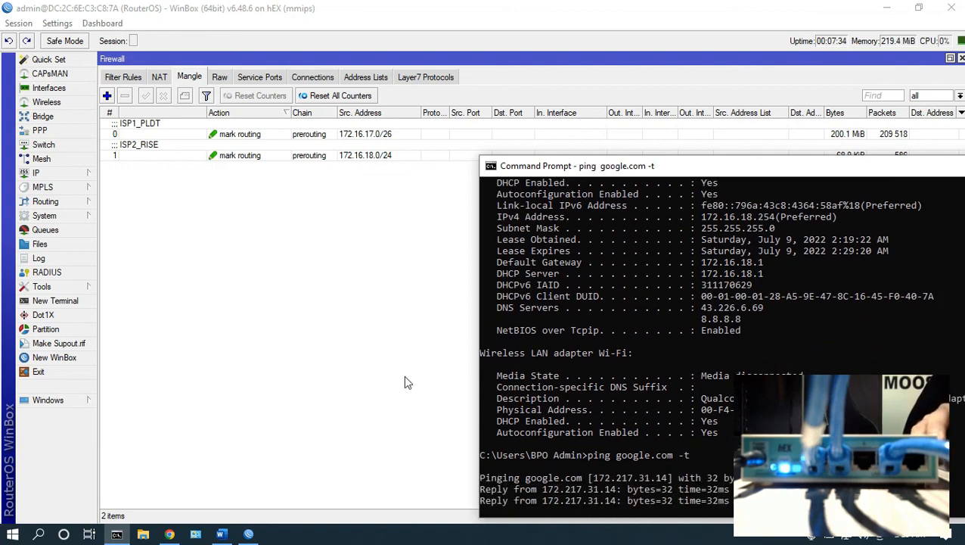
# Switch to Chrome, replace the old Speedtest tab with a new one on speedtest.net and start a speed test.
pyautogui.click(170, 534)
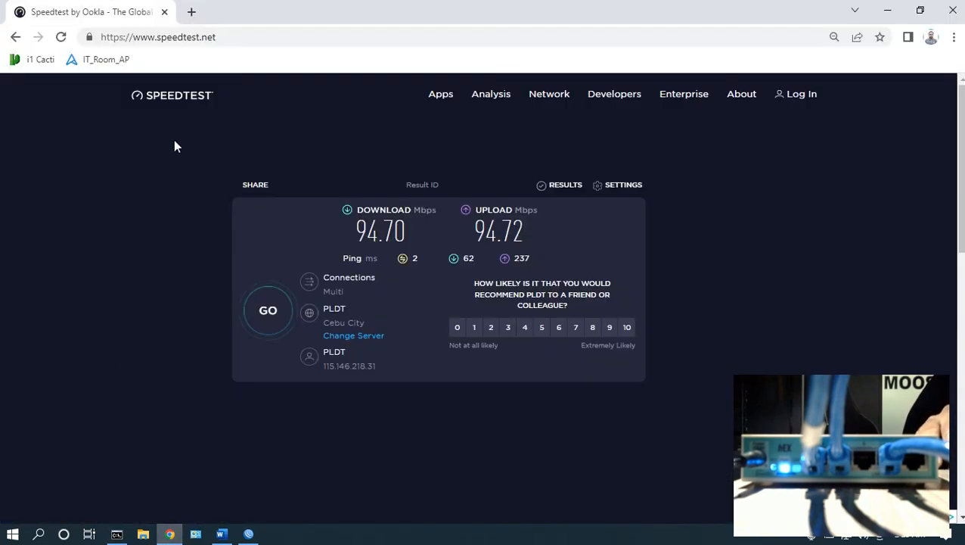
pyautogui.click(196, 15)
pyautogui.click(164, 13)
pyautogui.write('speedtest.net')
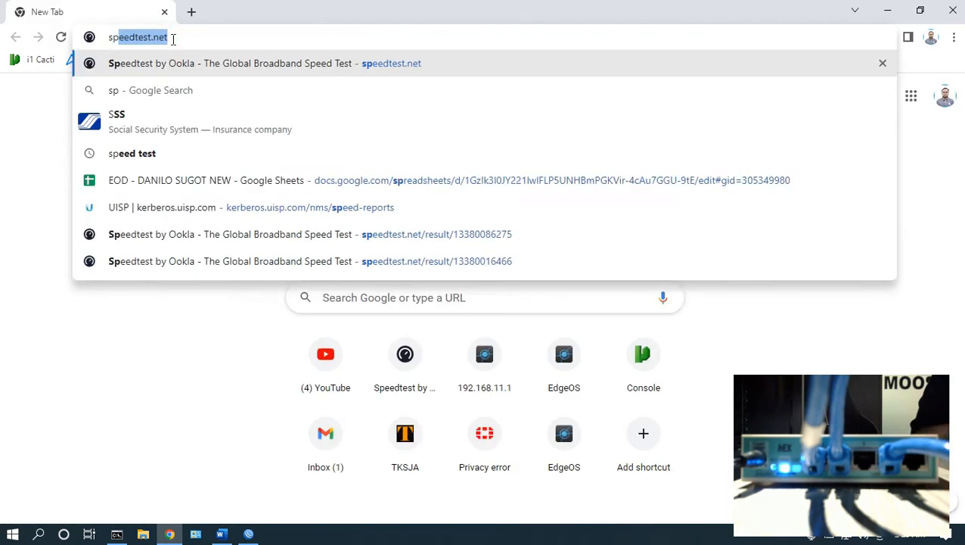
pyautogui.press('Return')
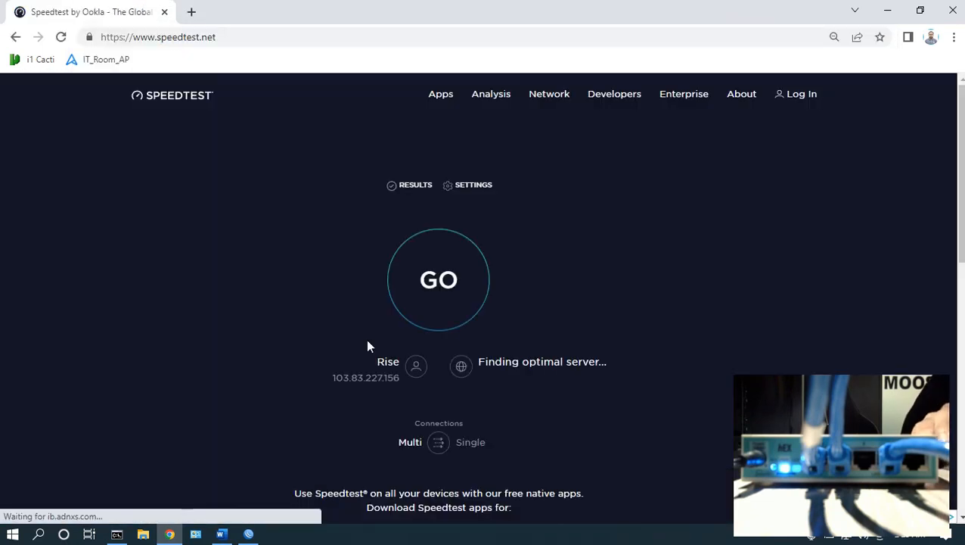
pyautogui.click(456, 330)
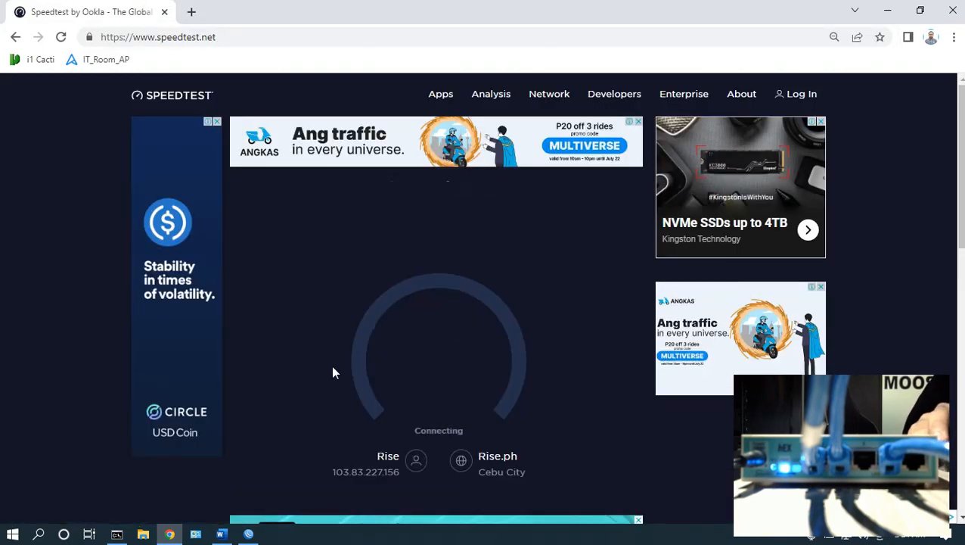
# Examine the live traffic on ether2_ISP2RISE in WinBox's interface list and compare it with the LAN2-to-ISP2 path in the Word diagram.
pyautogui.click(249, 534)
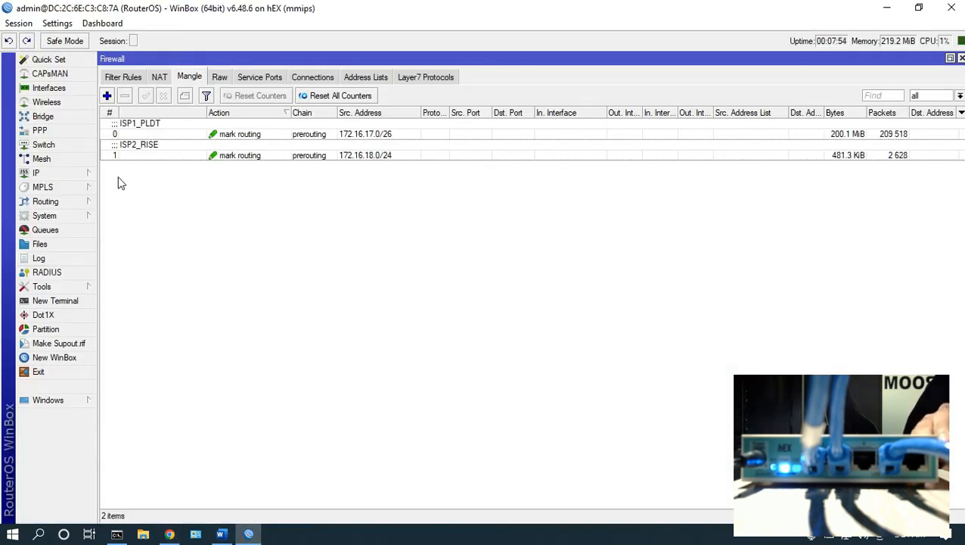
pyautogui.click(67, 90)
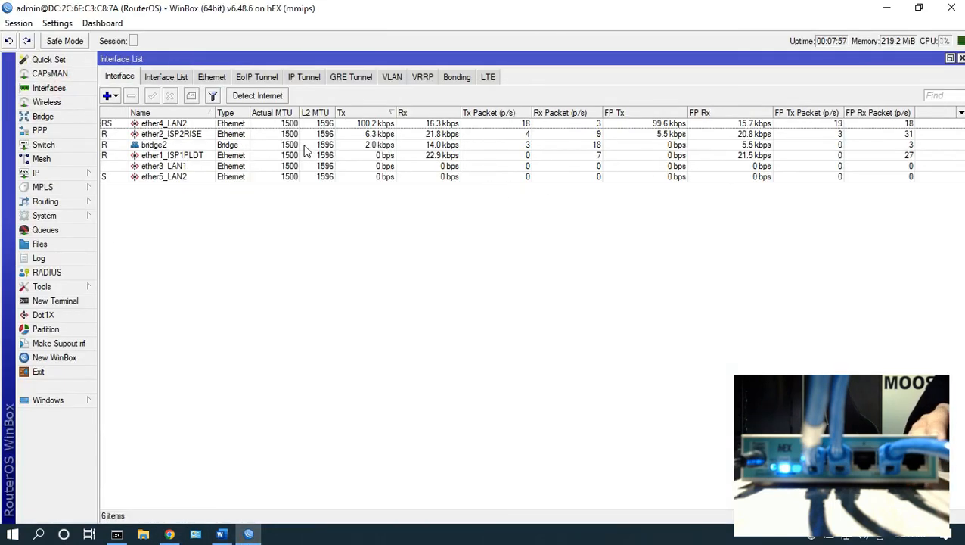
pyautogui.click(401, 146)
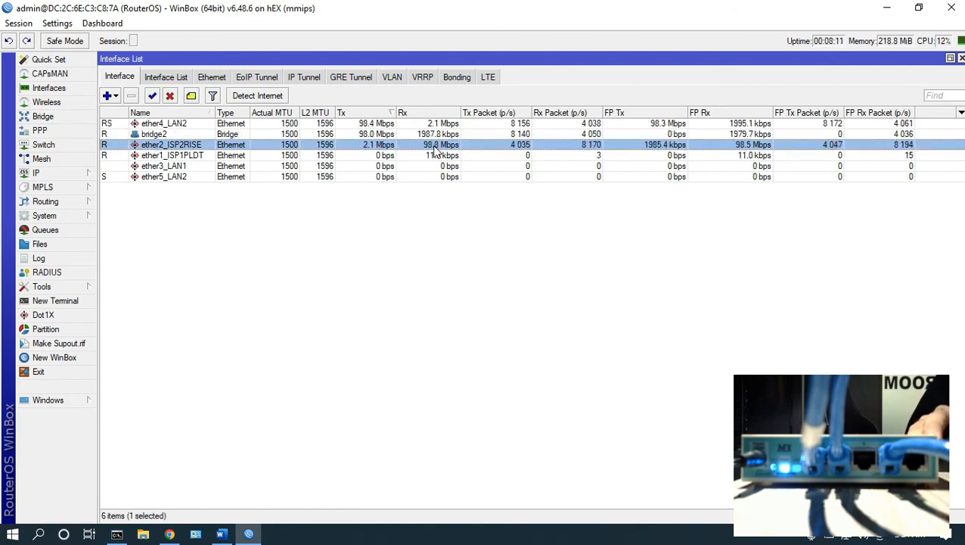
pyautogui.hotkey('alt', 'Tab')
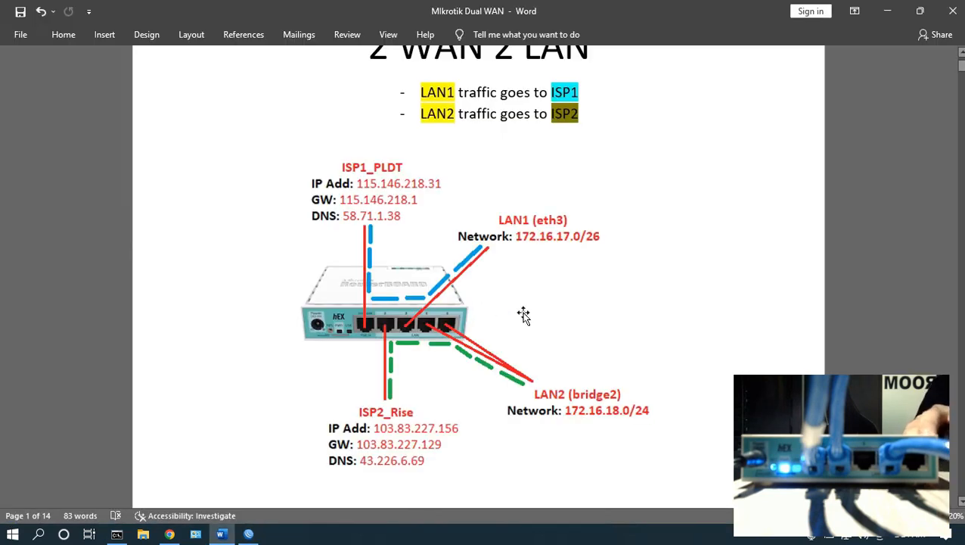
pyautogui.scroll(1, 656, 103)
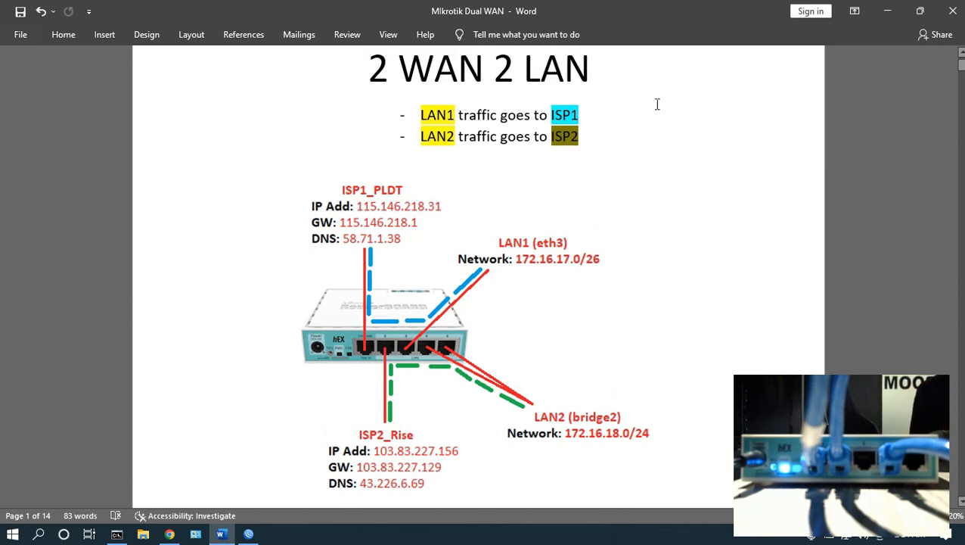